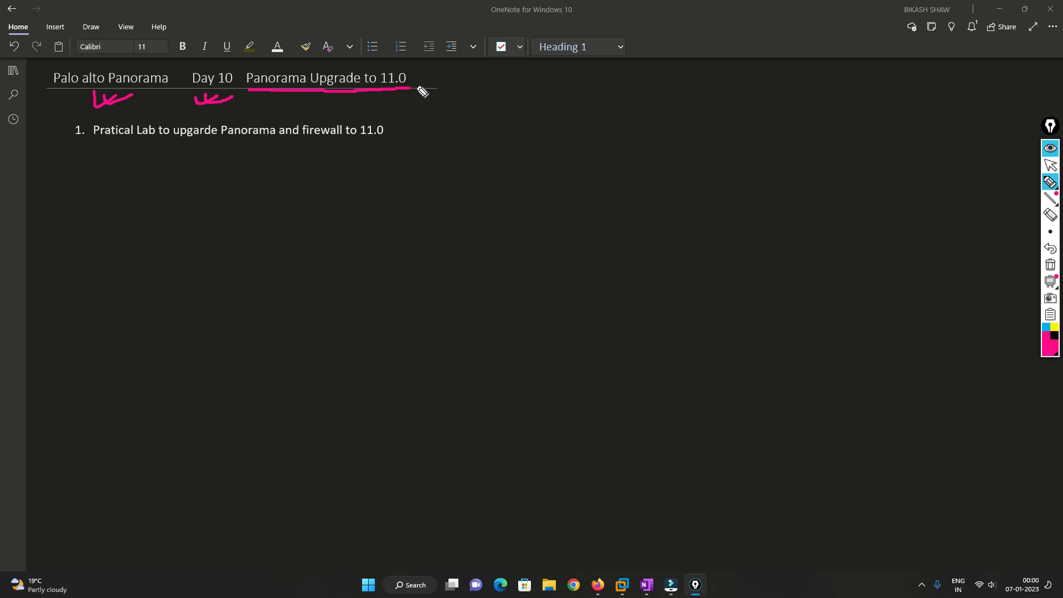
Underline the firewall wording and handwrite arrow-linked notes "Pratical", "follow", "plan" and "vm" below it, bracketed toward the word "end".
mouse_move(303, 141)
mouse_down()
mouse_move(363, 140)
mouse_move(324, 164)
mouse_move(331, 157)
mouse_up()
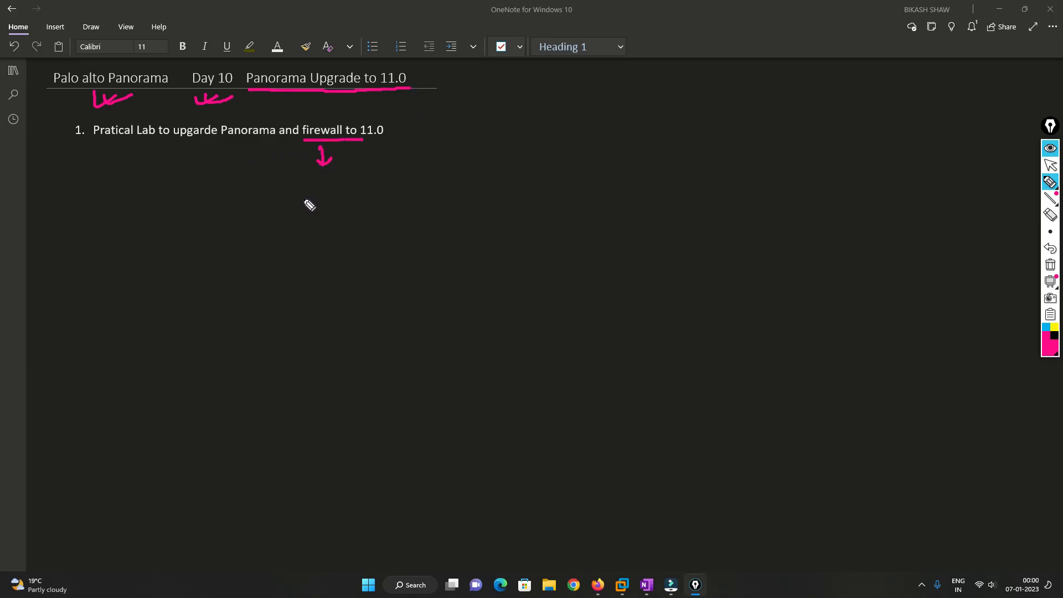
mouse_move(304, 215)
mouse_down()
mouse_move(306, 195)
mouse_move(337, 199)
mouse_move(344, 176)
mouse_move(372, 182)
mouse_move(346, 240)
mouse_move(362, 214)
mouse_up()
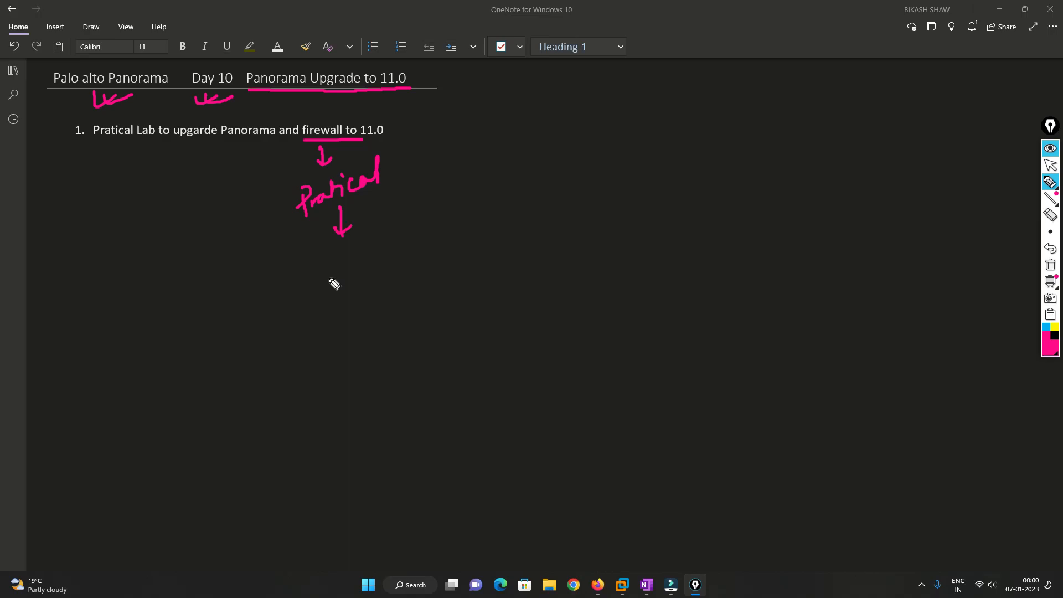
drag(300, 269, 289, 305)
mouse_move(287, 289)
mouse_down()
mouse_move(341, 262)
mouse_move(335, 317)
mouse_up()
mouse_move(329, 307)
mouse_down()
mouse_move(337, 309)
mouse_move(334, 350)
mouse_move(340, 330)
mouse_up()
drag(346, 320, 348, 337)
mouse_move(354, 326)
mouse_down()
mouse_move(376, 324)
mouse_move(369, 363)
mouse_up()
mouse_move(363, 355)
mouse_down()
mouse_move(376, 351)
mouse_move(379, 379)
mouse_move(395, 377)
mouse_up()
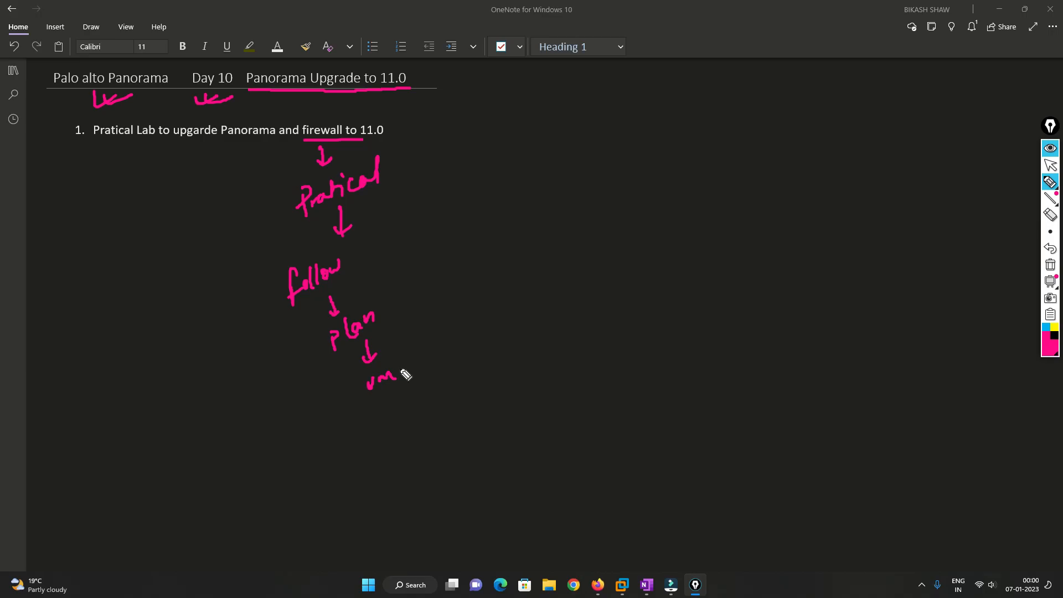
drag(385, 252, 410, 354)
drag(414, 303, 502, 261)
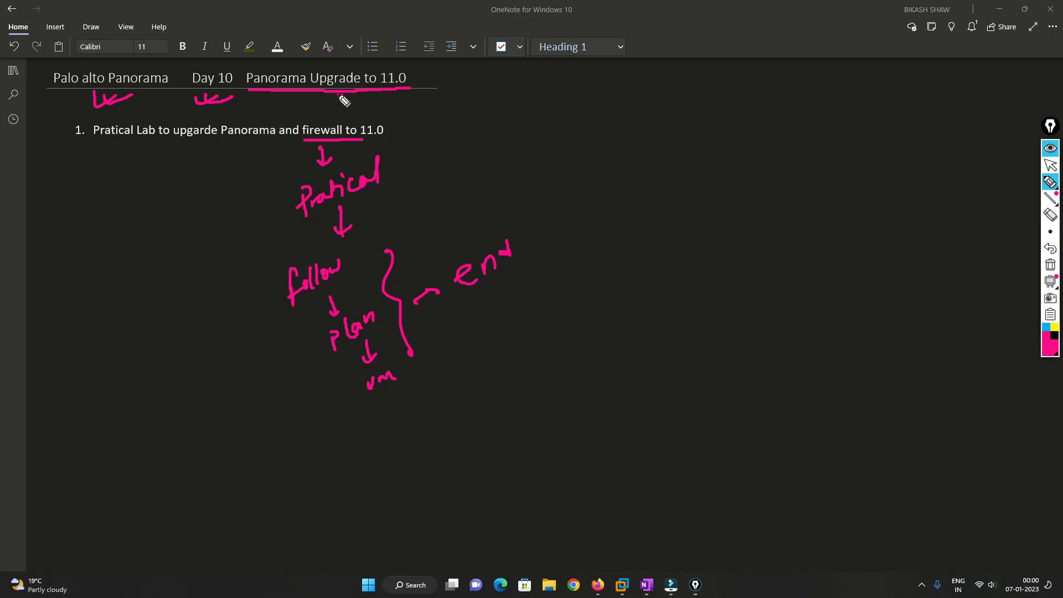
Draw an arrow from the Panorama Upgrade heading and handwrite versions 10.1, 10.2 and 9.1 leading down to the word "End".
mouse_move(339, 95)
mouse_down()
mouse_move(336, 115)
mouse_move(342, 107)
mouse_move(441, 216)
mouse_move(497, 193)
mouse_up()
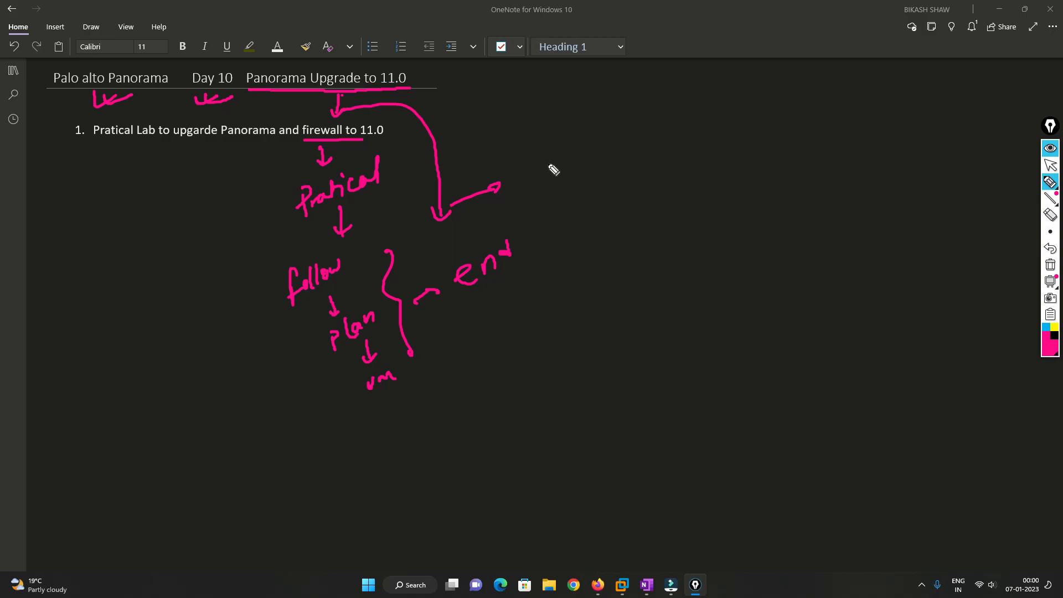
mouse_move(548, 148)
mouse_down()
mouse_move(546, 166)
mouse_move(558, 149)
mouse_move(586, 150)
mouse_move(561, 192)
mouse_move(573, 178)
mouse_up()
click(573, 156)
click(582, 182)
mouse_move(588, 169)
mouse_down()
mouse_move(597, 177)
mouse_move(581, 212)
mouse_move(605, 211)
mouse_move(589, 269)
mouse_move(595, 317)
mouse_up()
click(590, 204)
drag(605, 290, 617, 301)
mouse_move(623, 272)
mouse_down()
mouse_move(628, 330)
mouse_move(666, 288)
mouse_up()
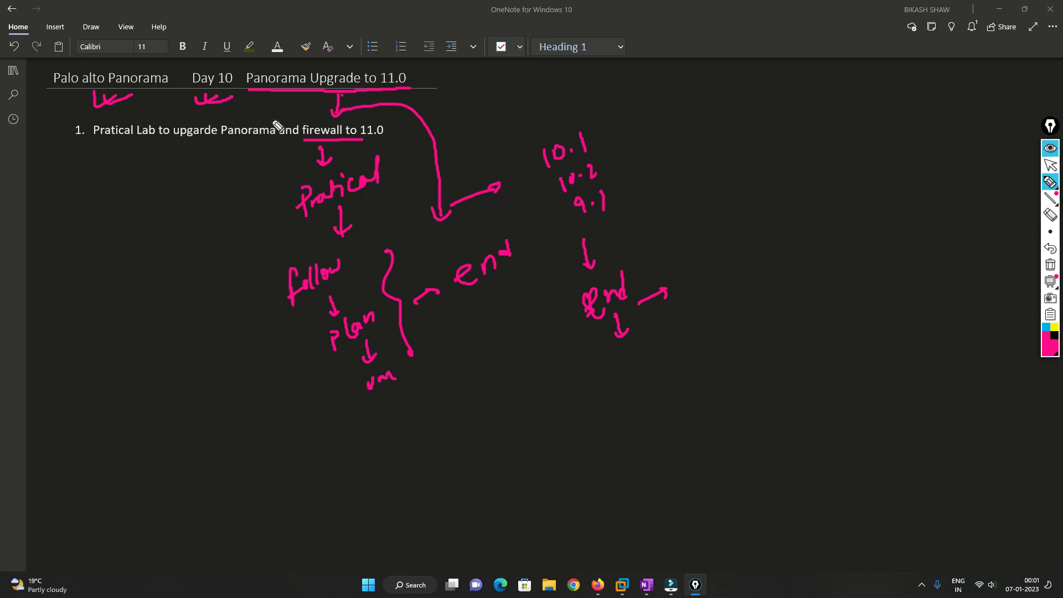
drag(264, 101, 294, 95)
drag(284, 145, 310, 136)
mouse_move(702, 269)
mouse_down()
mouse_move(693, 289)
mouse_move(718, 287)
mouse_up()
mouse_move(723, 256)
mouse_down()
mouse_move(713, 308)
mouse_move(724, 300)
mouse_up()
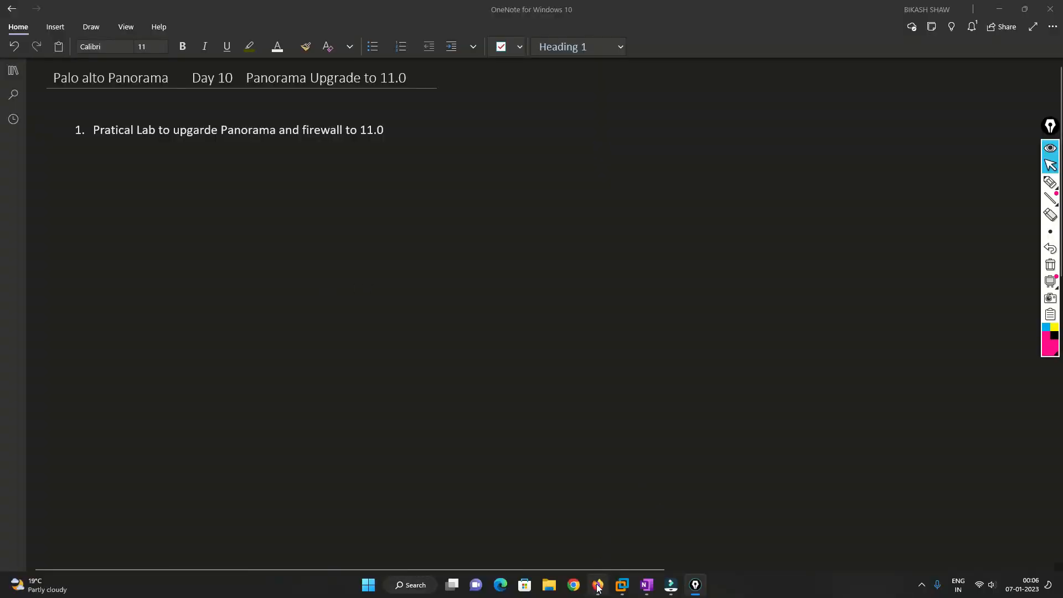
Switch to the EVE topology in Firefox, circle Panorama, draw lines from it toward the four firewall sites, and clear the ink.
click(597, 586)
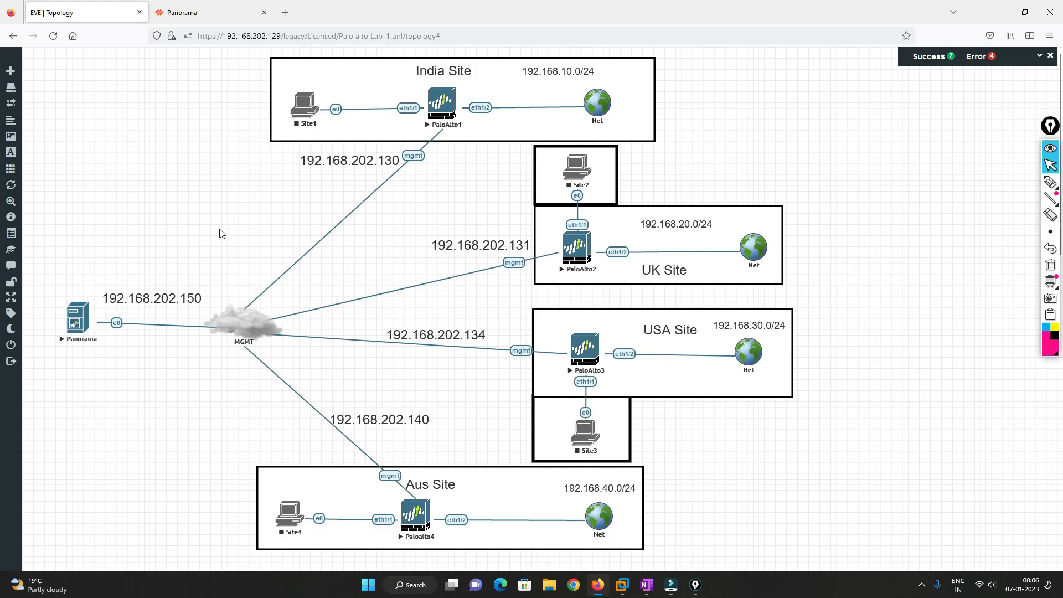
click(1050, 182)
mouse_move(121, 258)
mouse_down()
mouse_move(22, 330)
mouse_move(117, 302)
mouse_move(60, 262)
mouse_move(111, 269)
mouse_move(382, 123)
mouse_up()
drag(167, 281, 417, 256)
drag(145, 320, 445, 330)
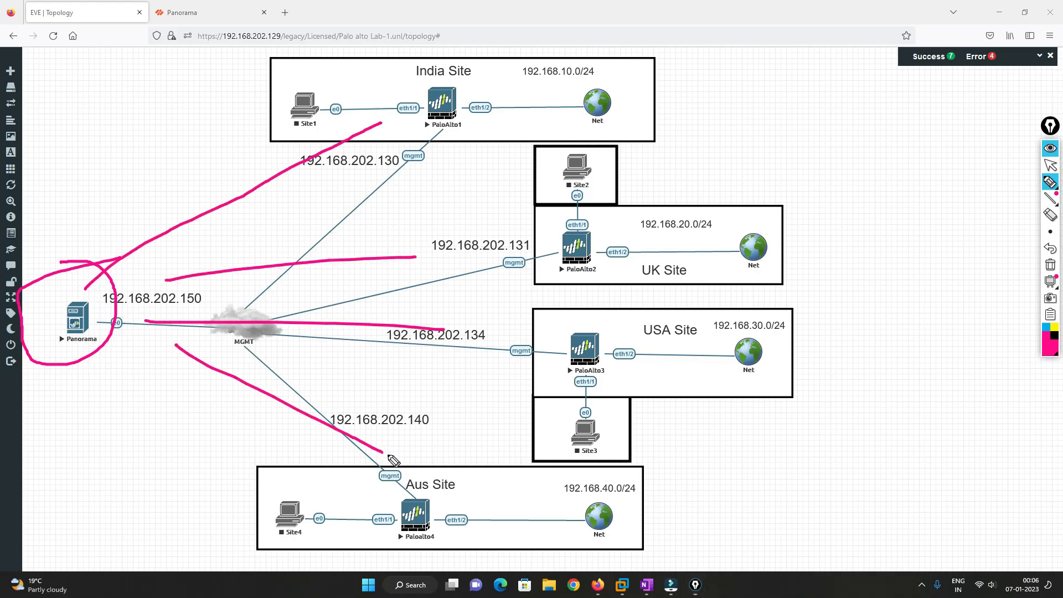
click(1050, 267)
click(1050, 165)
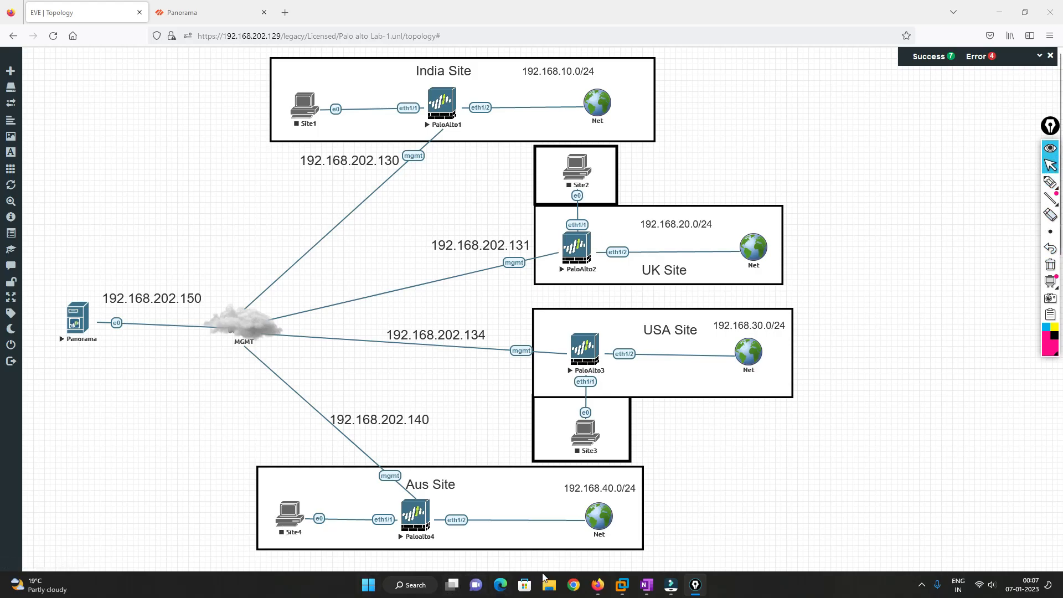
Open a private Firefox window and search the web for "upgrade palo alto to 11.0".
right_click(598, 585)
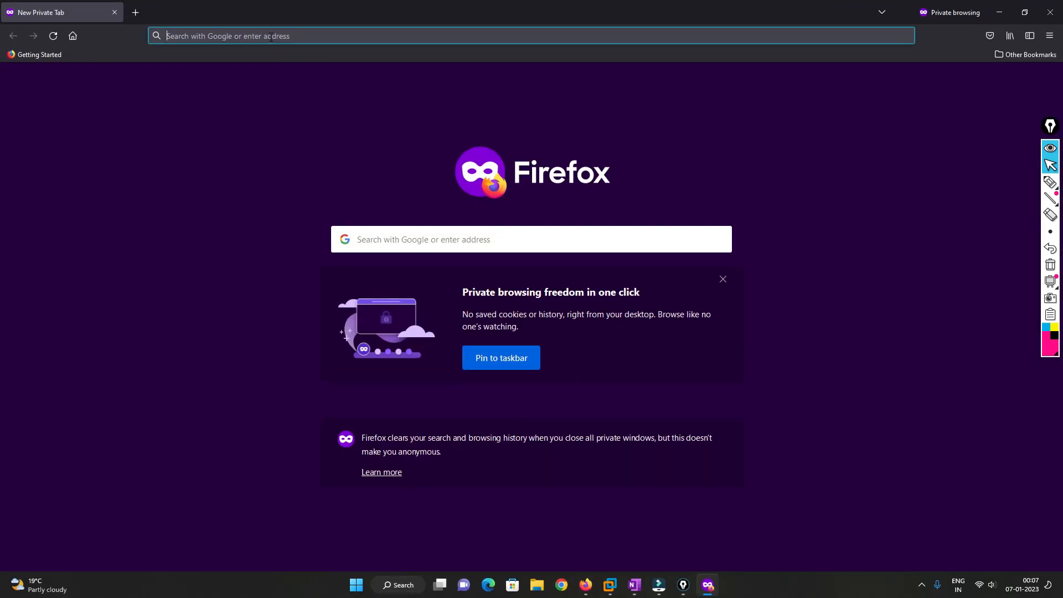
click(270, 37)
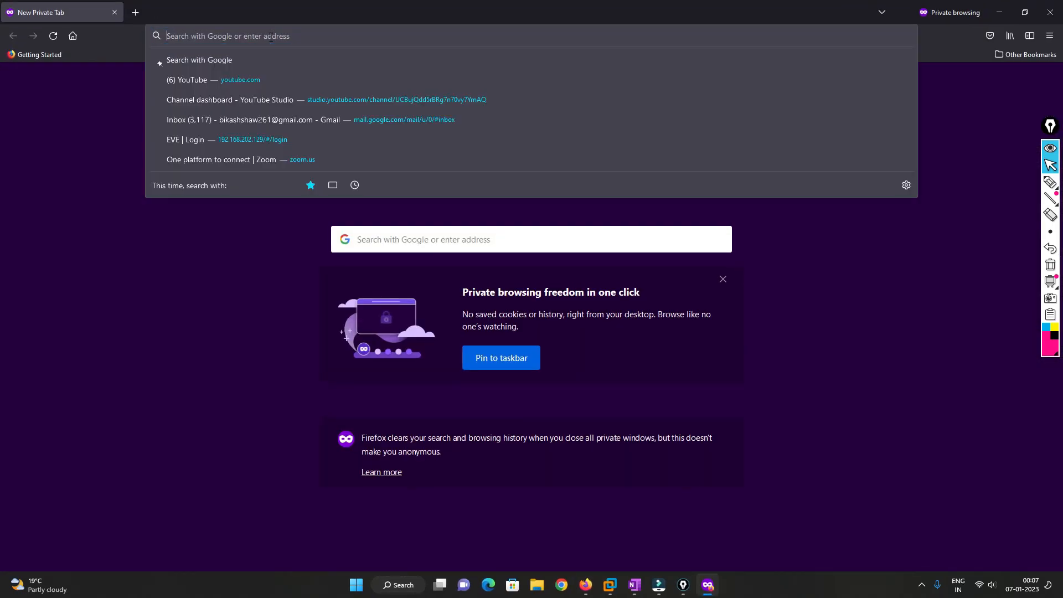
text(upg)
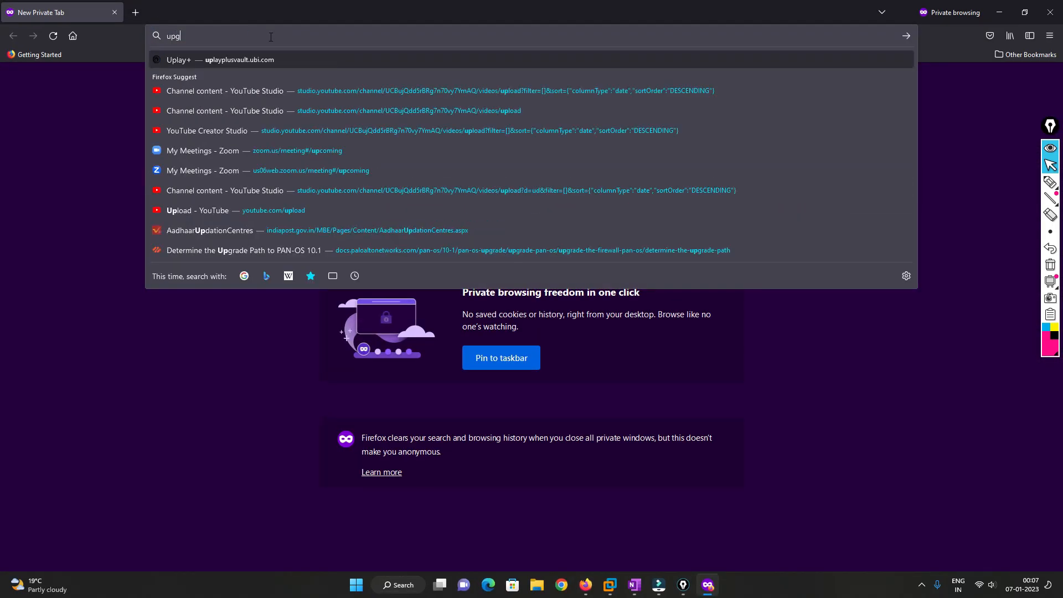
text(rade paloa l)
key(BackSpace)
key(BackSpace)
key(BackSpace)
key(BackSpace)
text(o a)
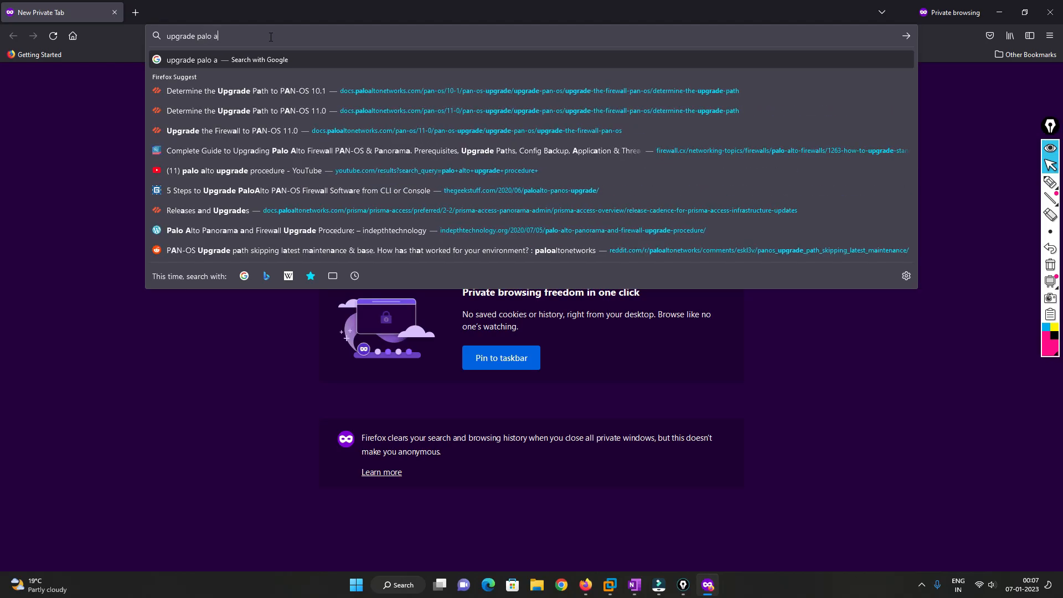
text(lto to 11.0)
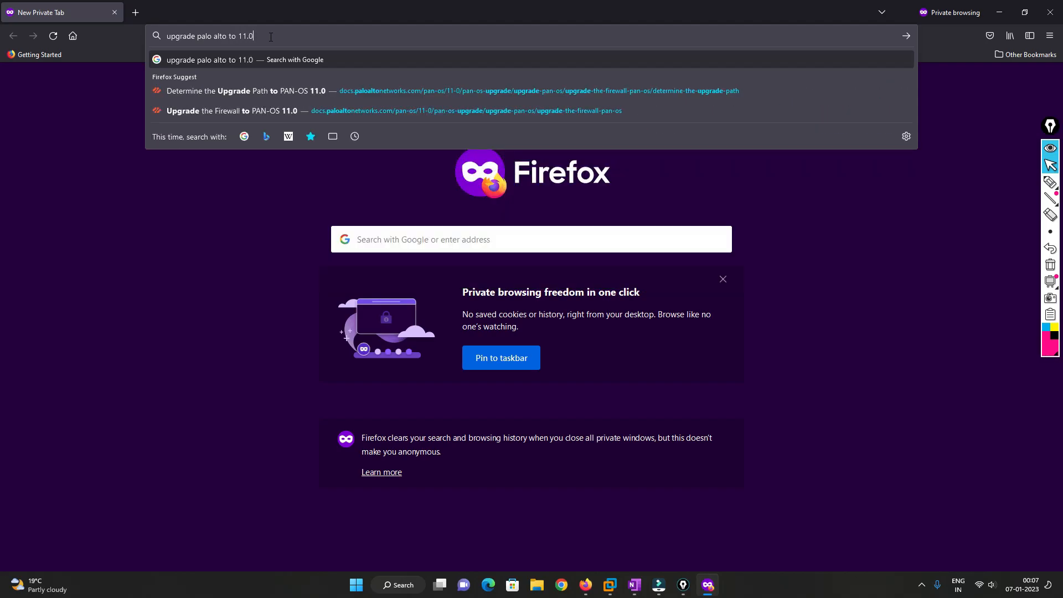
key(Return)
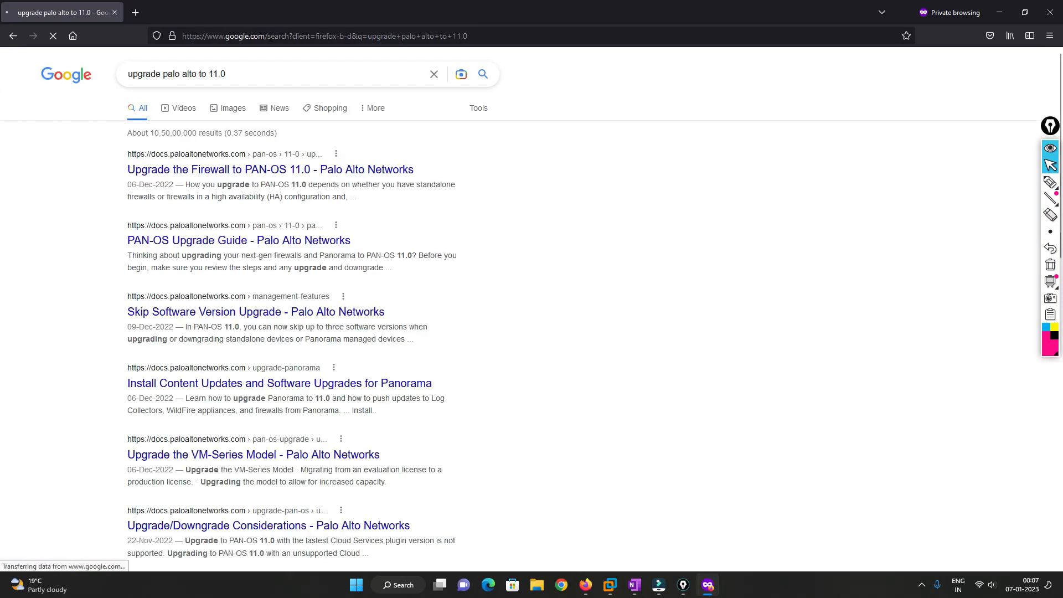
Open the Palo Alto guide on upgrading the firewall to PAN-OS 11.0, and from it the page on determining the upgrade path.
click(306, 170)
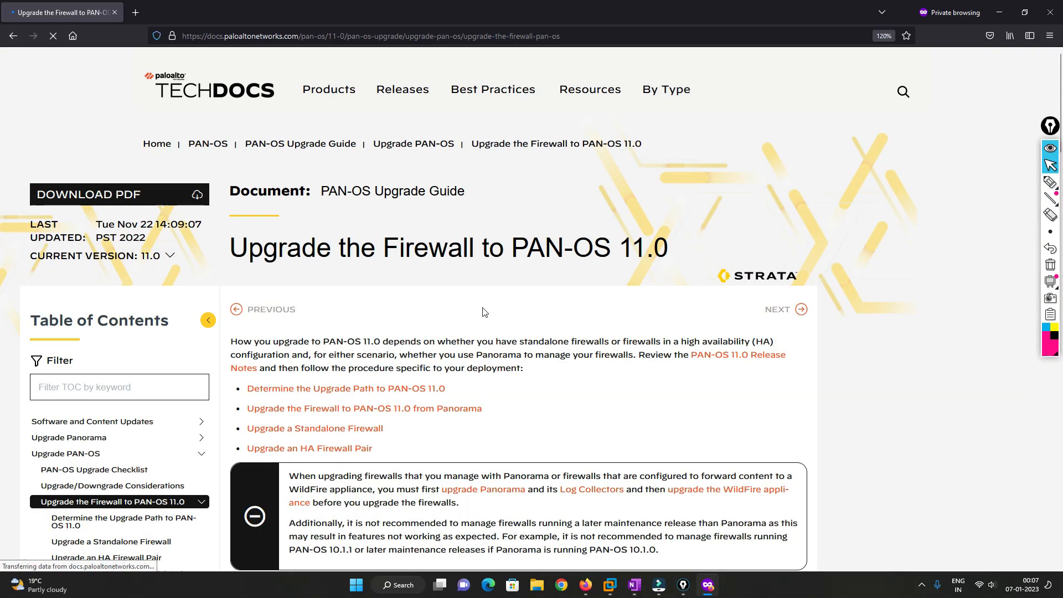
scroll(525, 301, down, 2)
scroll(524, 302, down, 3)
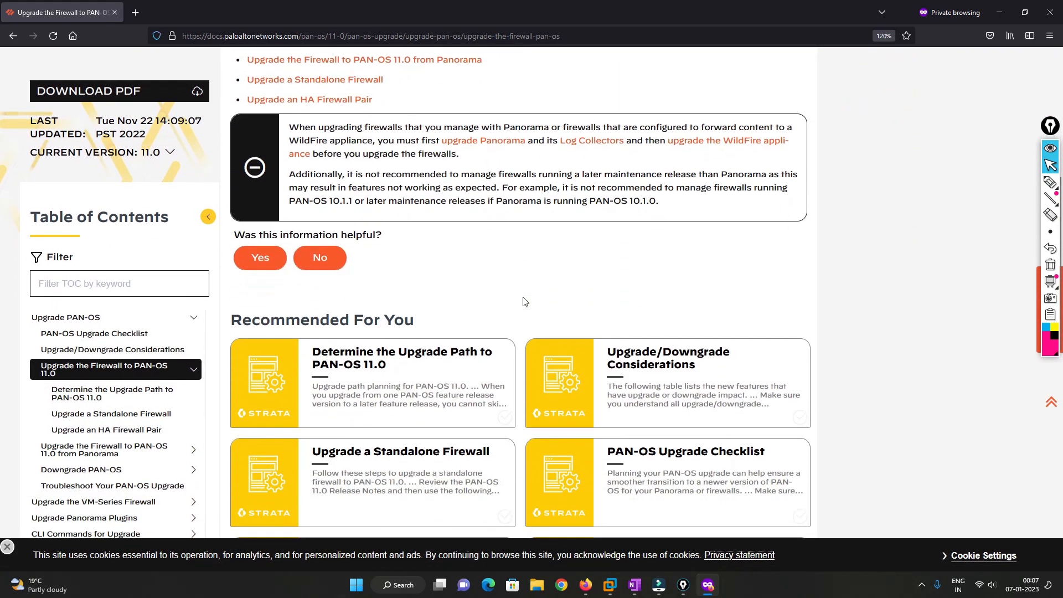
click(401, 359)
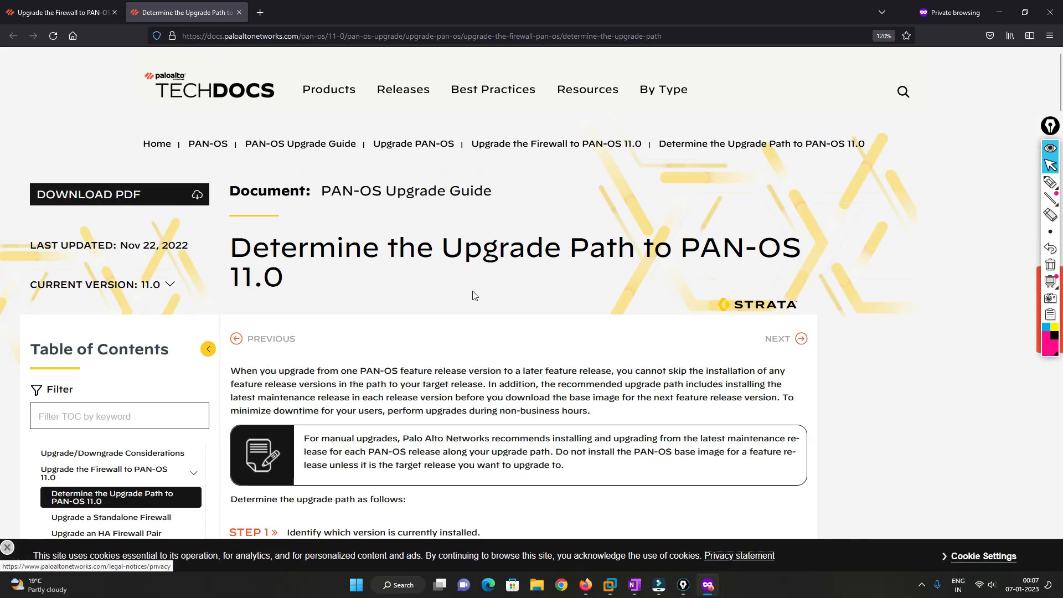
scroll(473, 295, down, 2)
scroll(473, 295, down, 5)
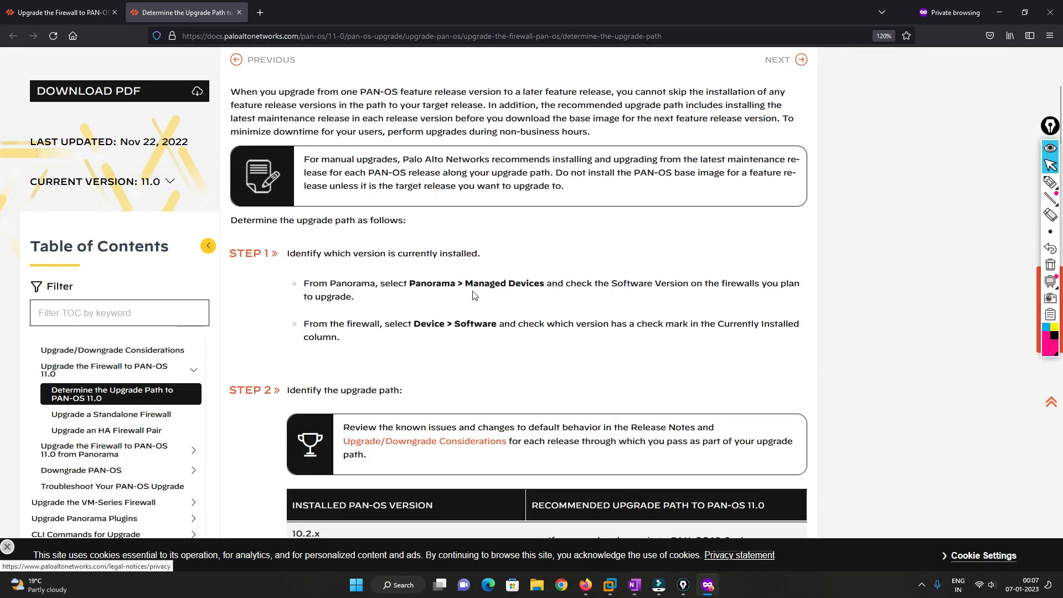
scroll(473, 290, down, 2)
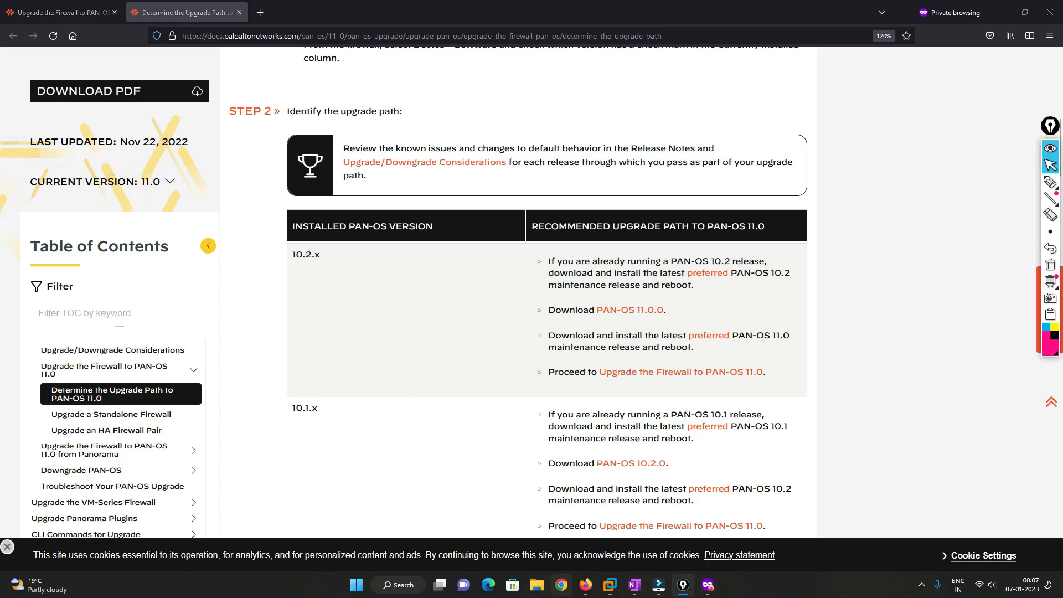
Check Panorama's software version on its dashboard, and return to the upgrade path documentation.
click(586, 585)
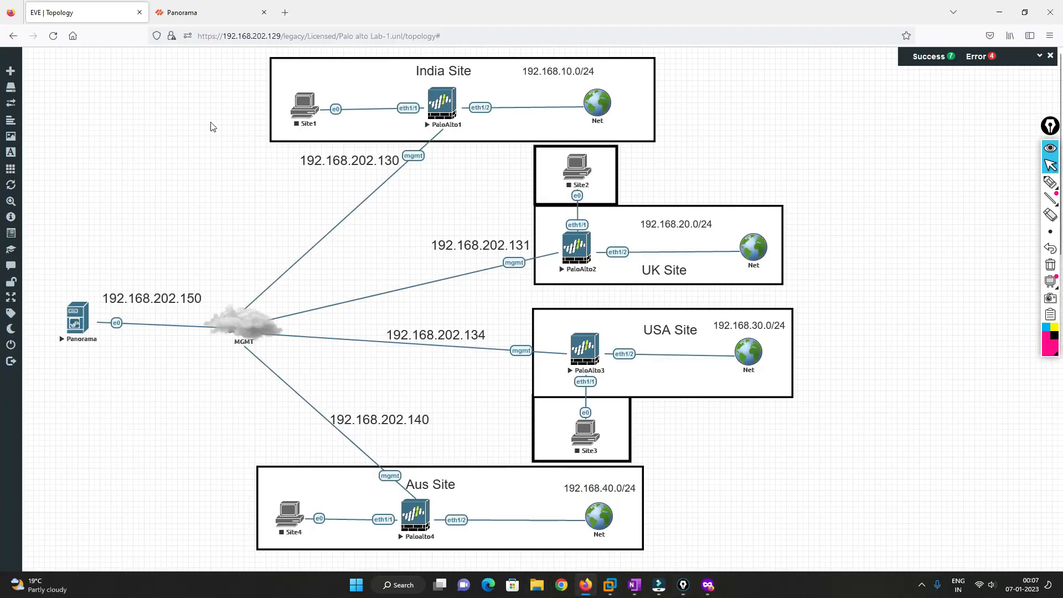
click(246, 21)
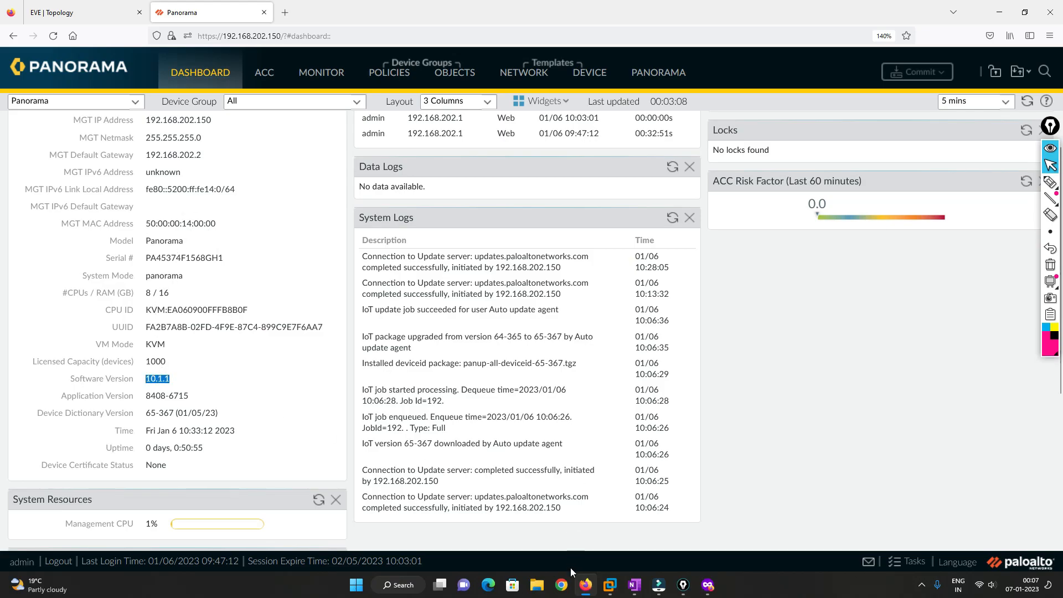
click(585, 587)
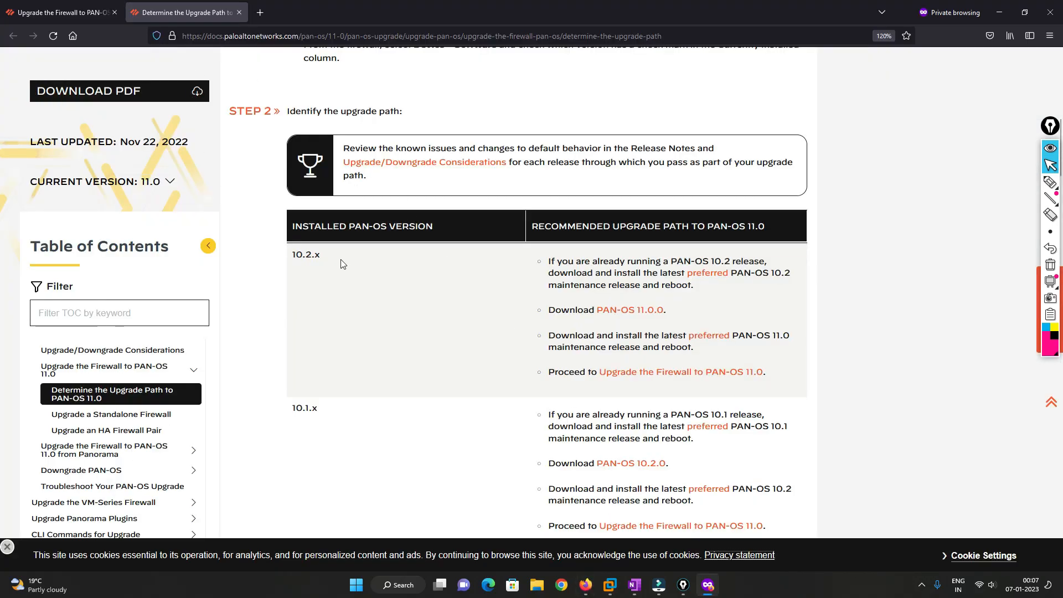
Examine the recommended upgrade path to PAN-OS 11.0 for installed version 10.1.x, highlighting its download and install instructions.
drag(326, 417, 314, 412)
click(316, 414)
scroll(686, 425, down, 3)
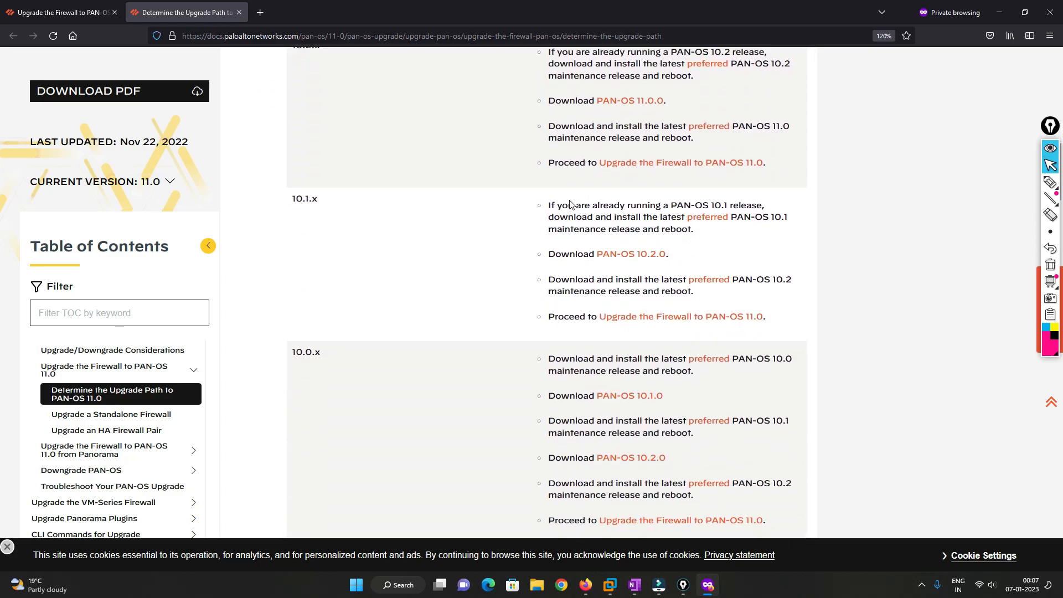
drag(554, 205, 778, 322)
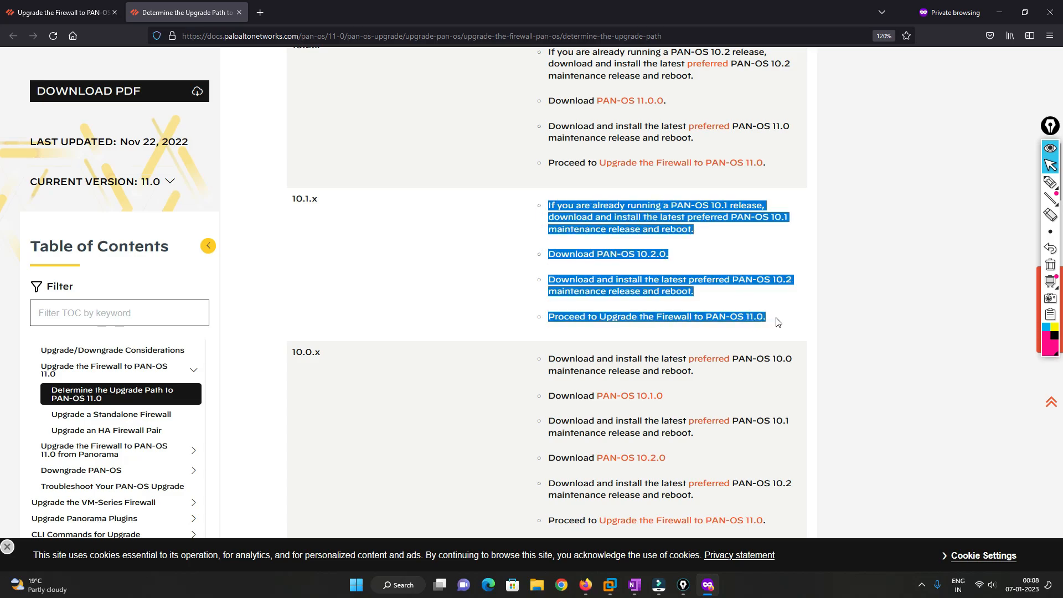
click(780, 254)
drag(549, 208, 731, 216)
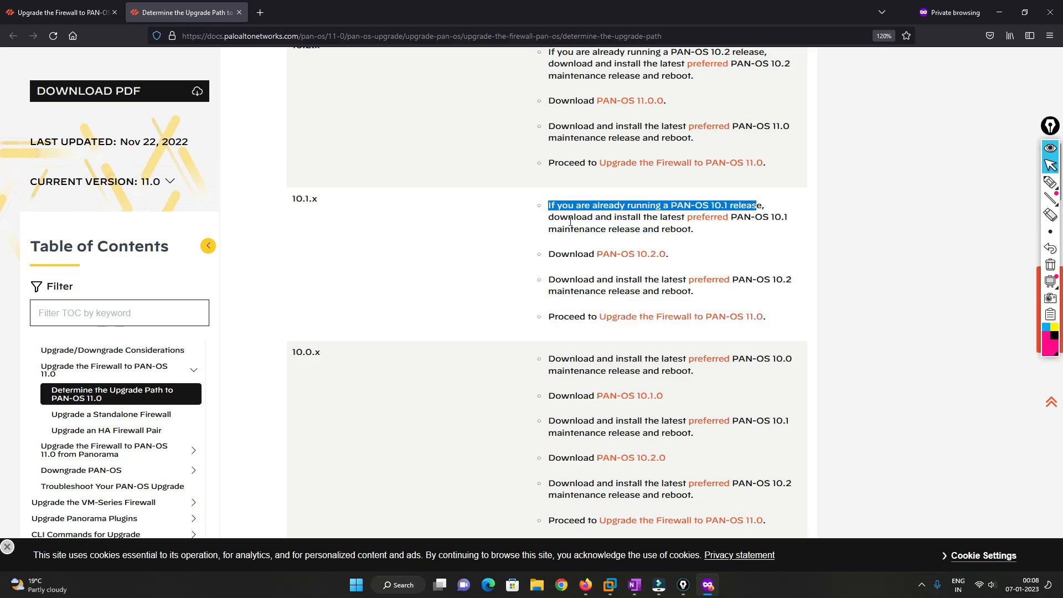
drag(593, 217, 797, 220)
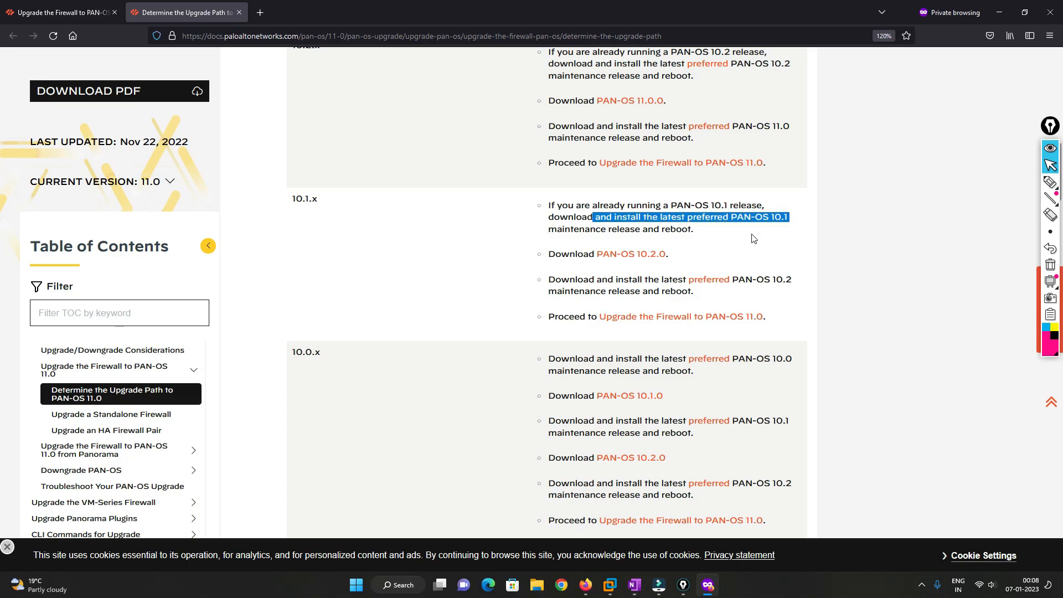
drag(567, 231, 702, 235)
click(703, 234)
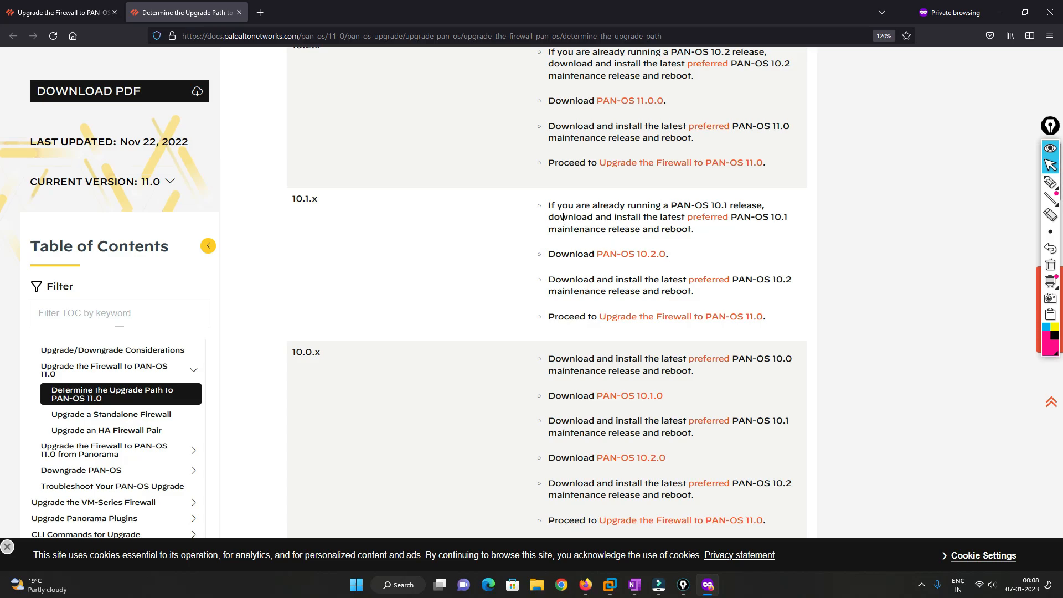
drag(550, 217, 619, 219)
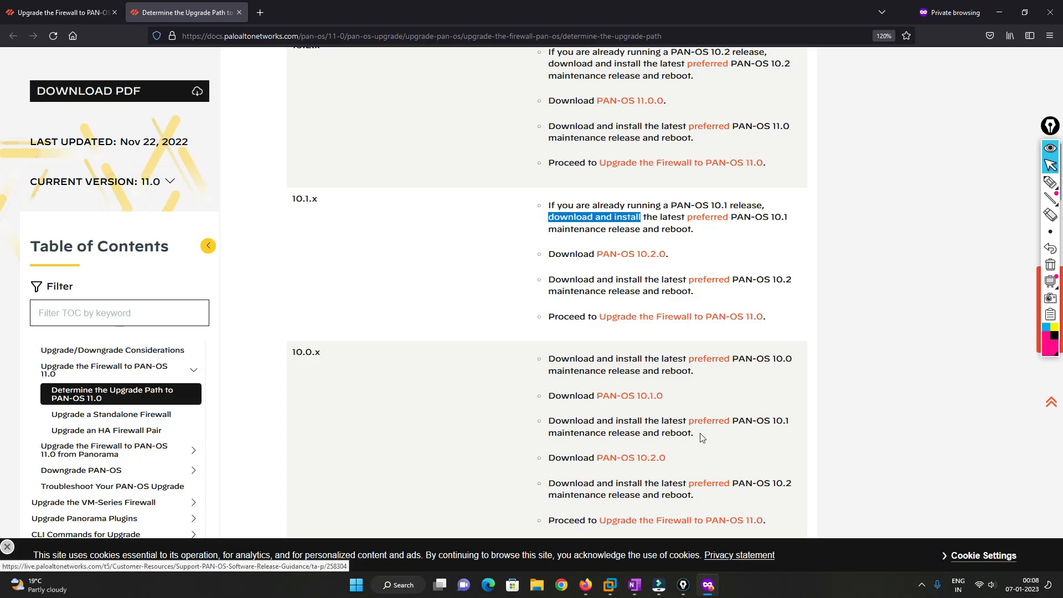
Switch to Panorama, open its own software version list, and filter it by "10.1".
click(584, 585)
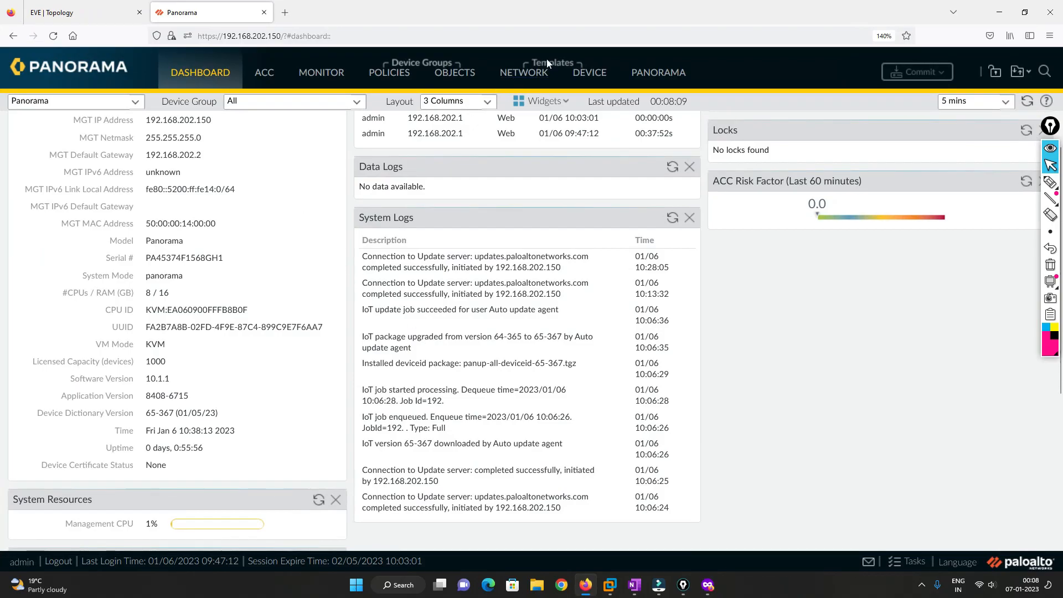
click(657, 75)
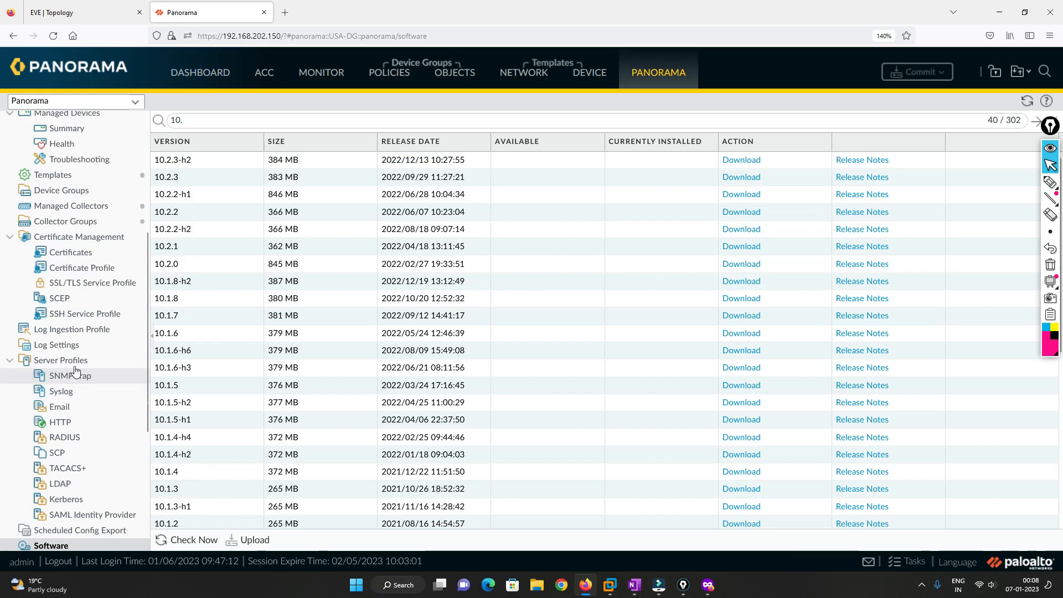
scroll(74, 363, up, 5)
scroll(61, 313, down, 9)
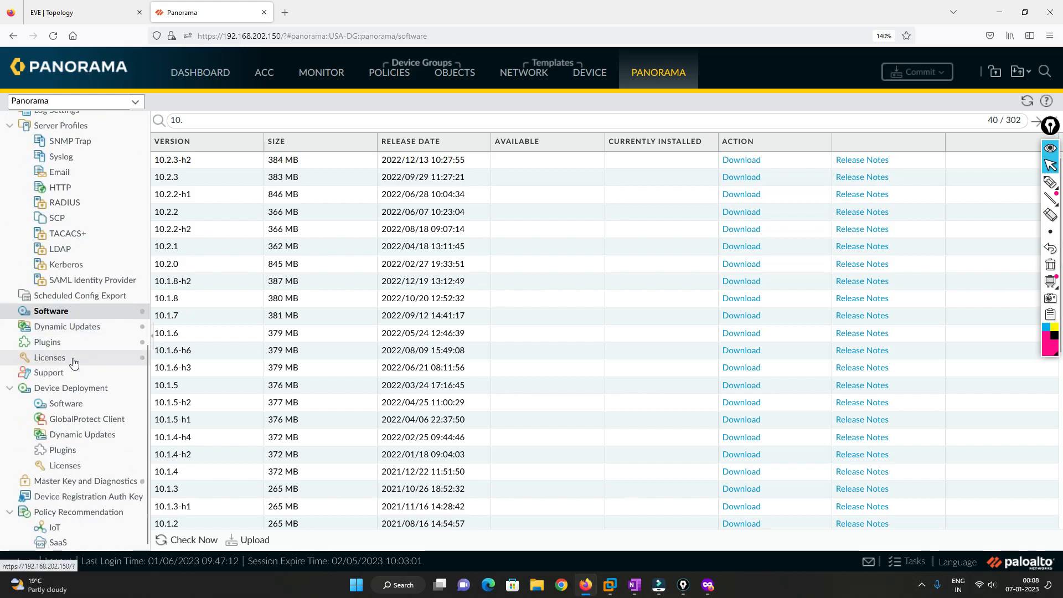
click(61, 313)
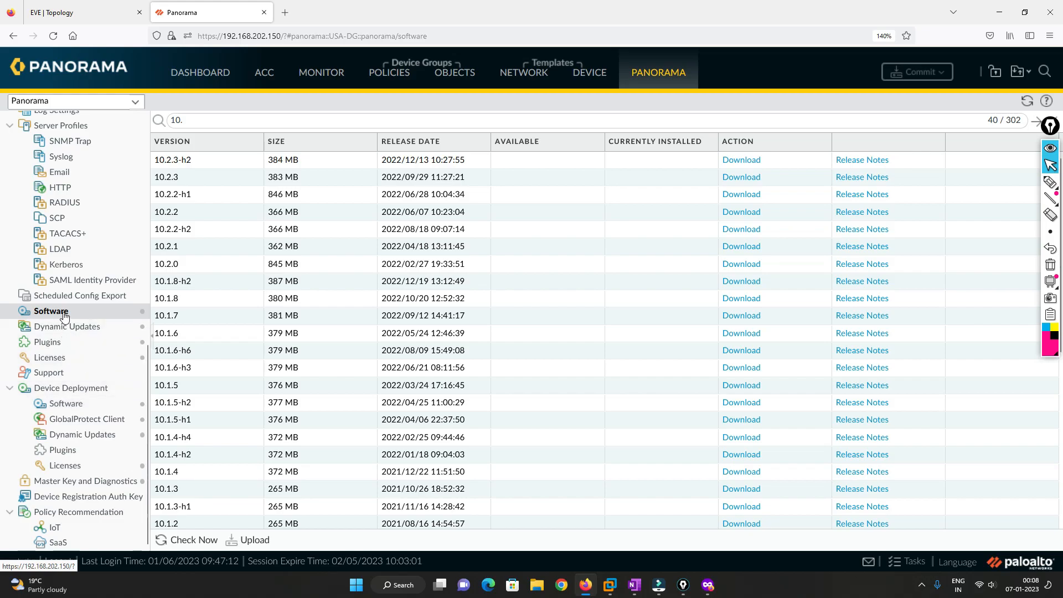
click(203, 121)
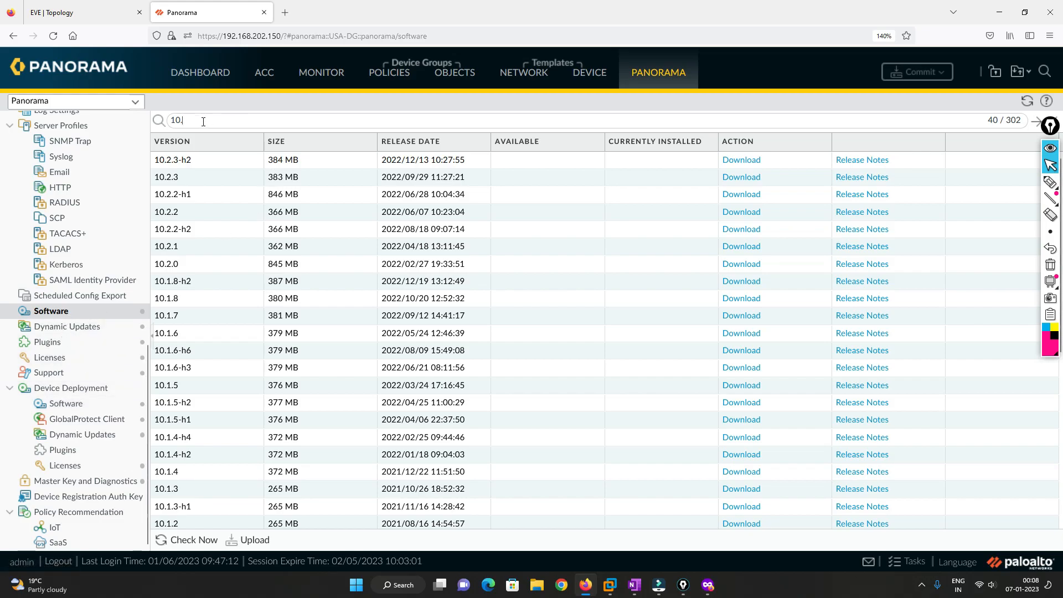
text(1)
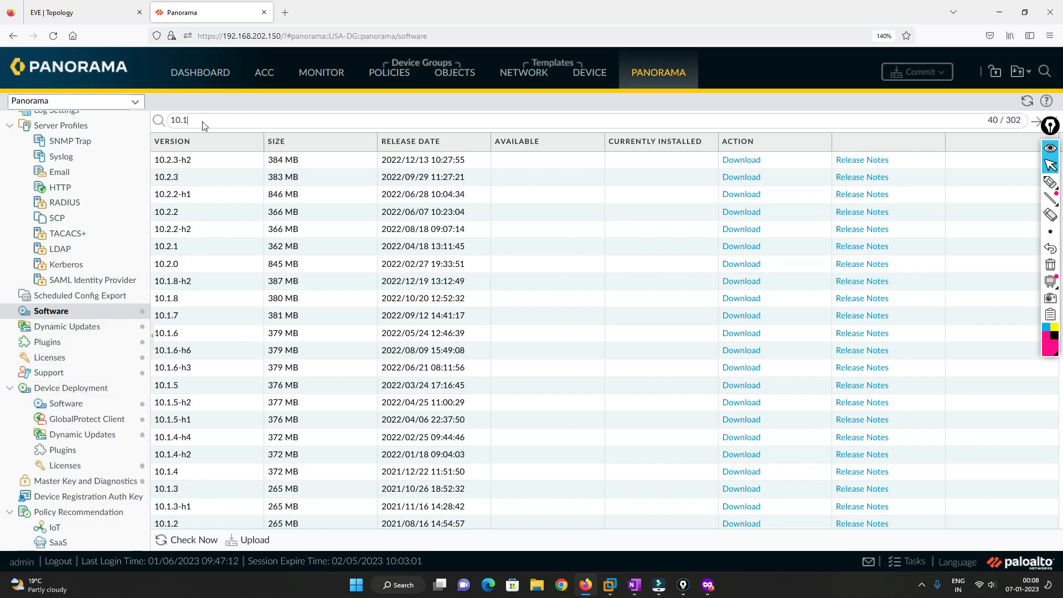
key(Return)
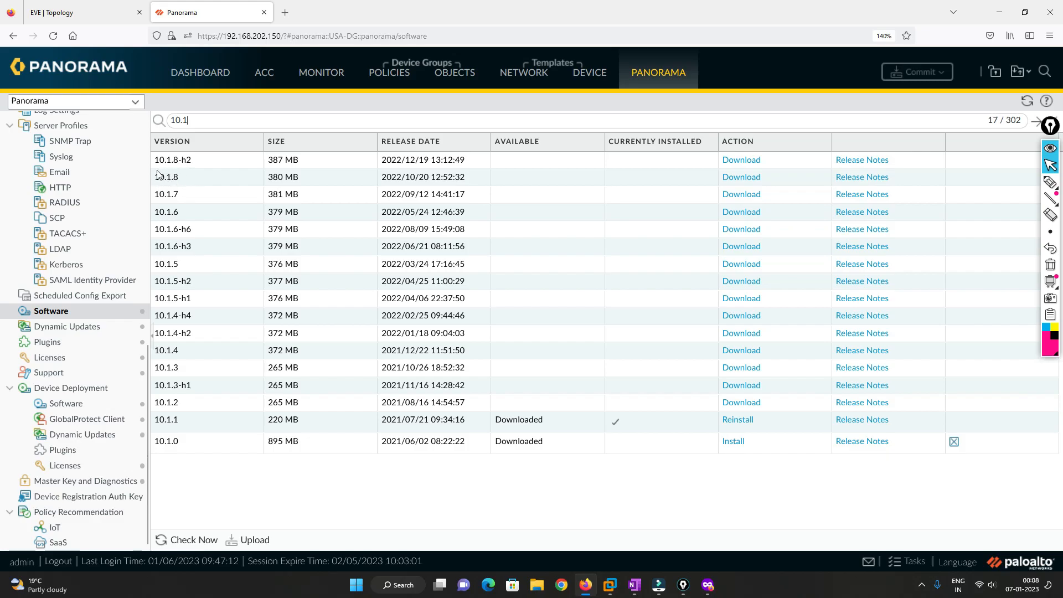
Download software version 10.1.8 to Panorama, rechecking the 10.1.x download and install instruction in the upgrade path documentation meanwhile.
click(742, 177)
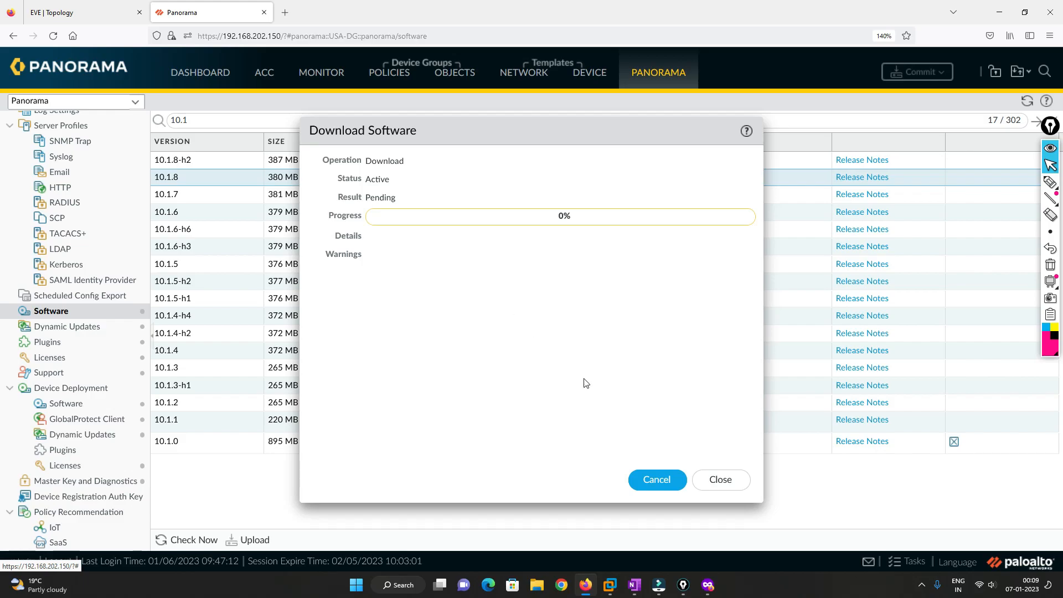
click(588, 593)
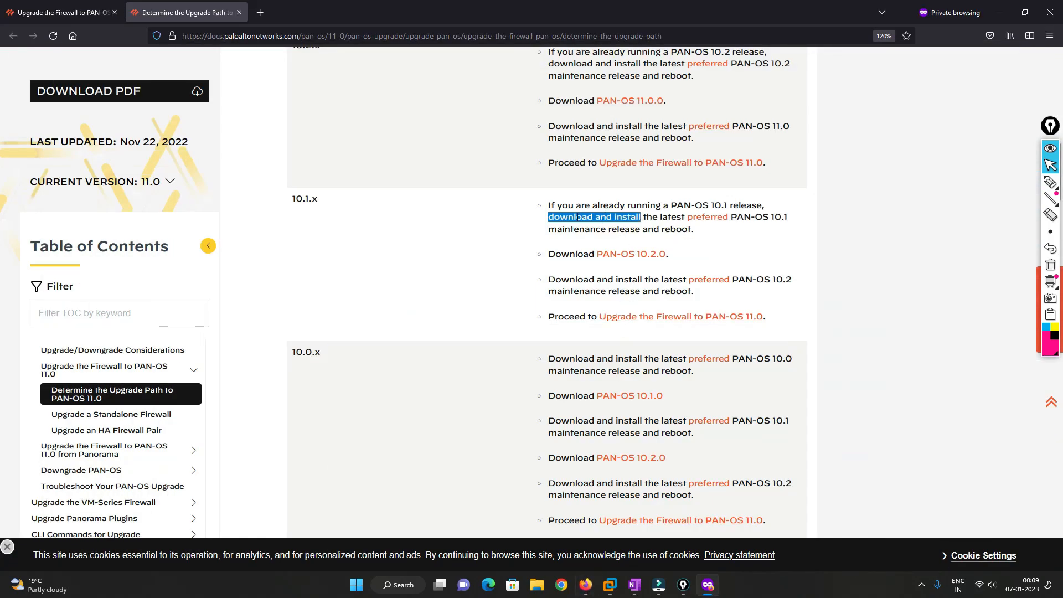
drag(556, 220, 639, 219)
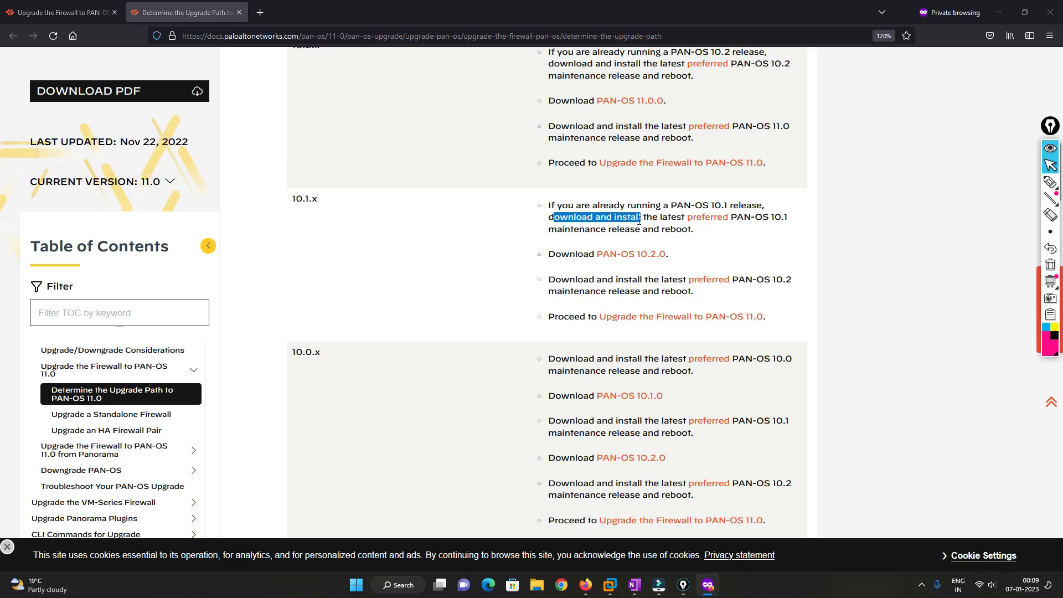
key(alt+Tab)
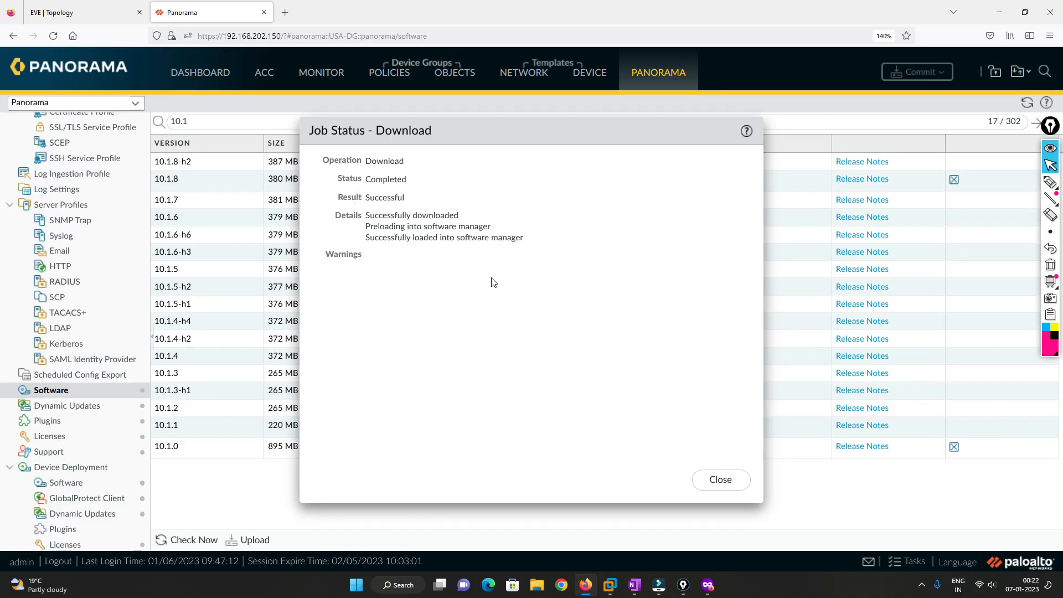
click(721, 479)
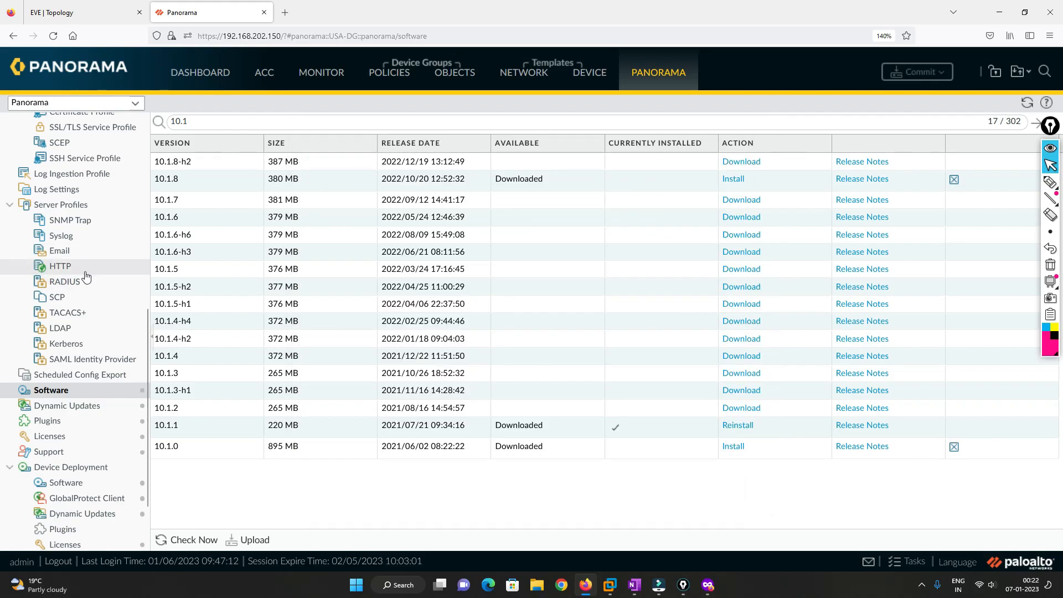
Start saving a named Panorama configuration snapshot from the setup operations, naming it "Befire_Upgarde_Jan07".
scroll(89, 274, up, 4)
scroll(90, 277, up, 3)
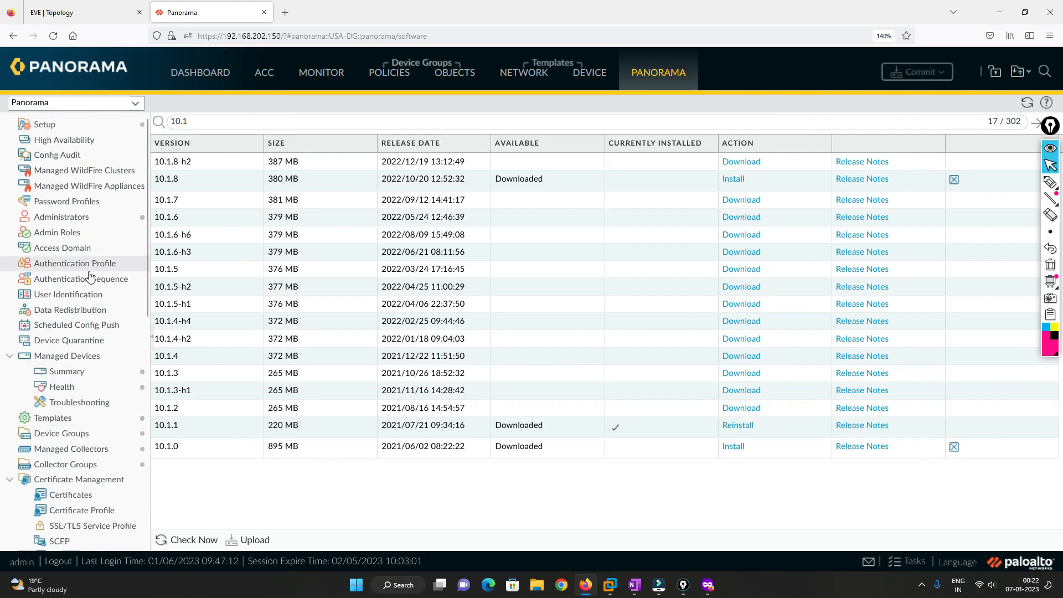
click(58, 126)
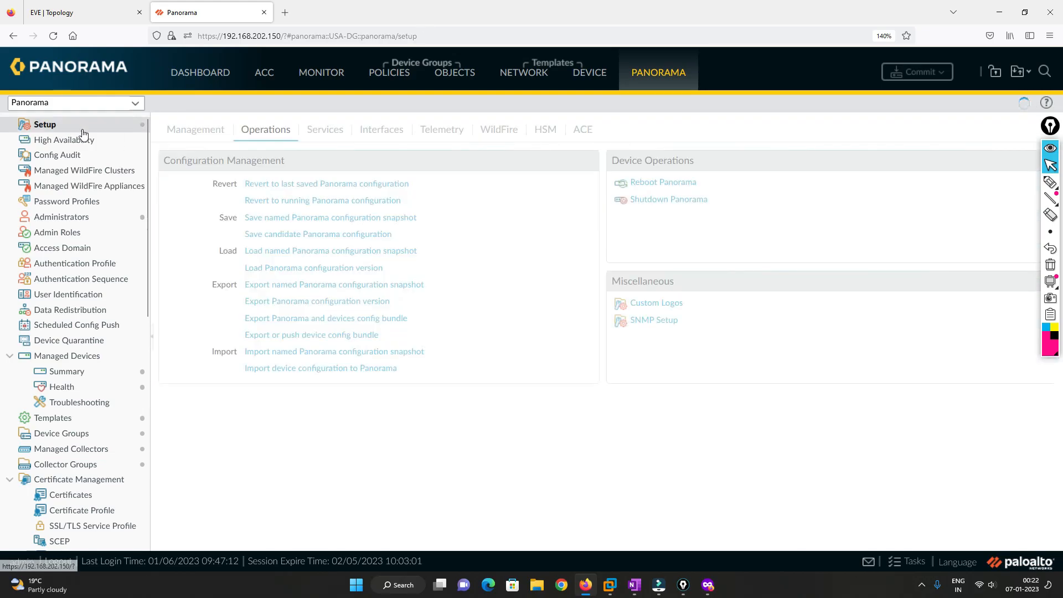
click(293, 222)
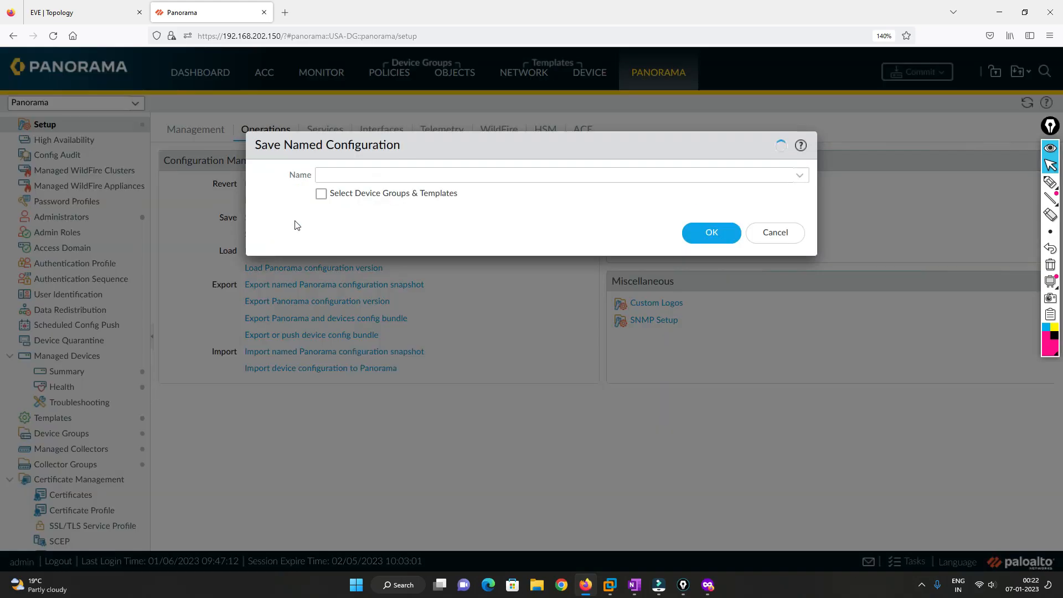
click(376, 173)
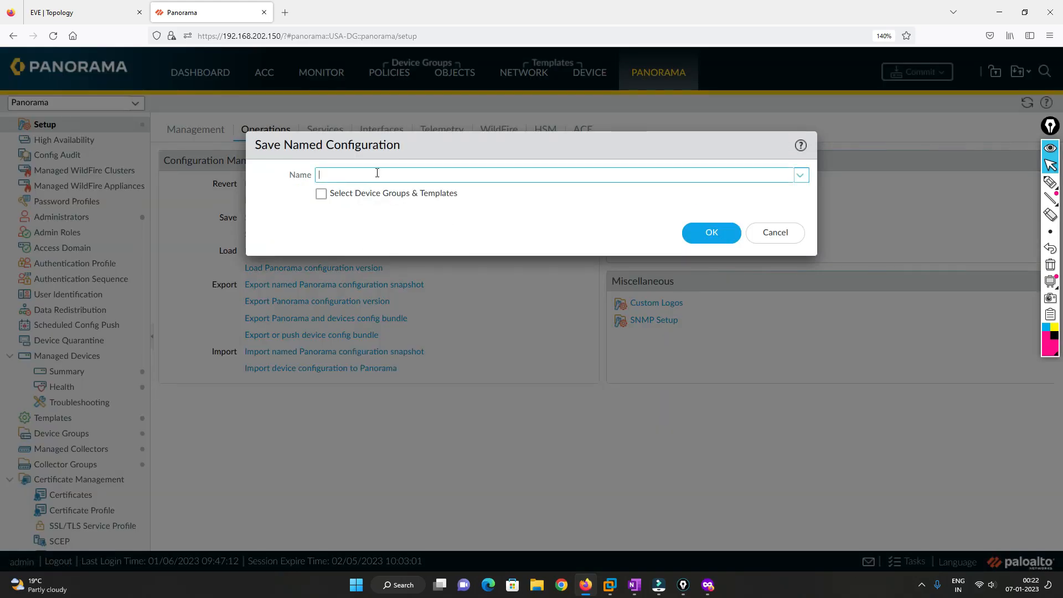
key(BackSpace)
key(BackSpace)
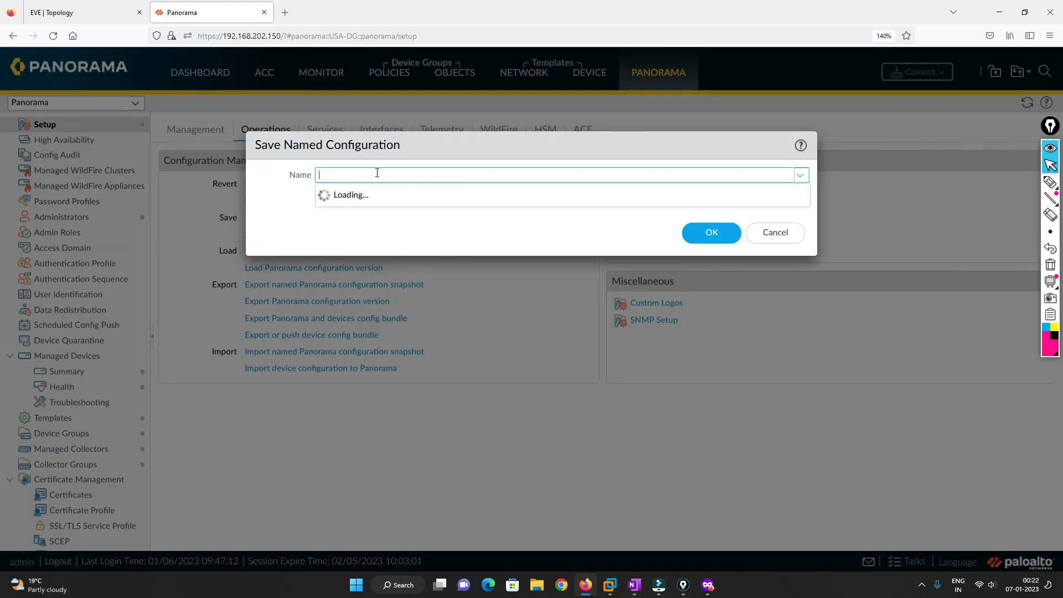
text(Befire_Upg)
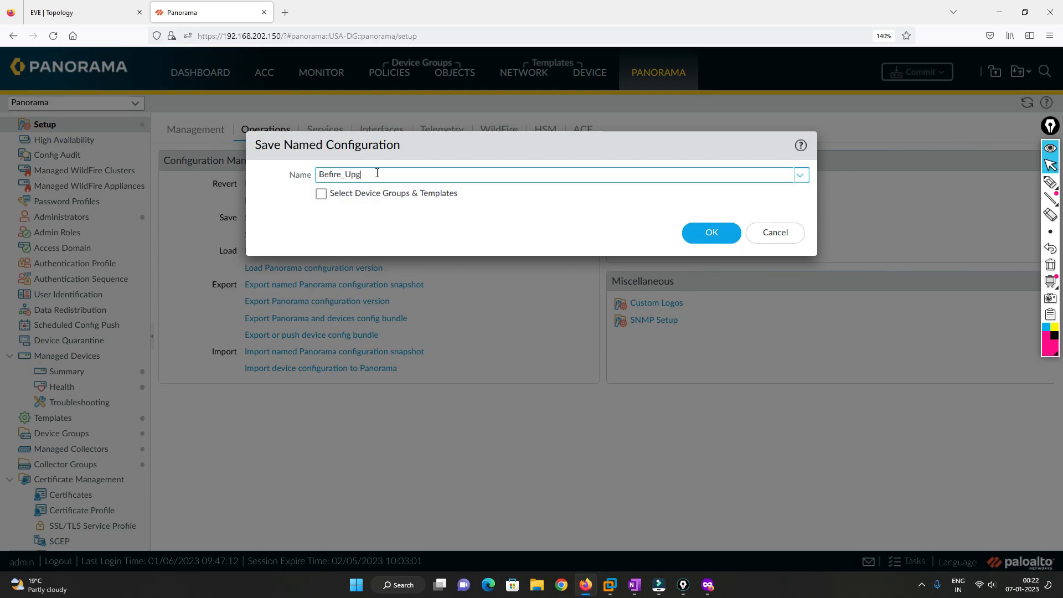
text(arde_Jab)
Include all device groups and all templates in the configuration snapshot and save it.
click(321, 194)
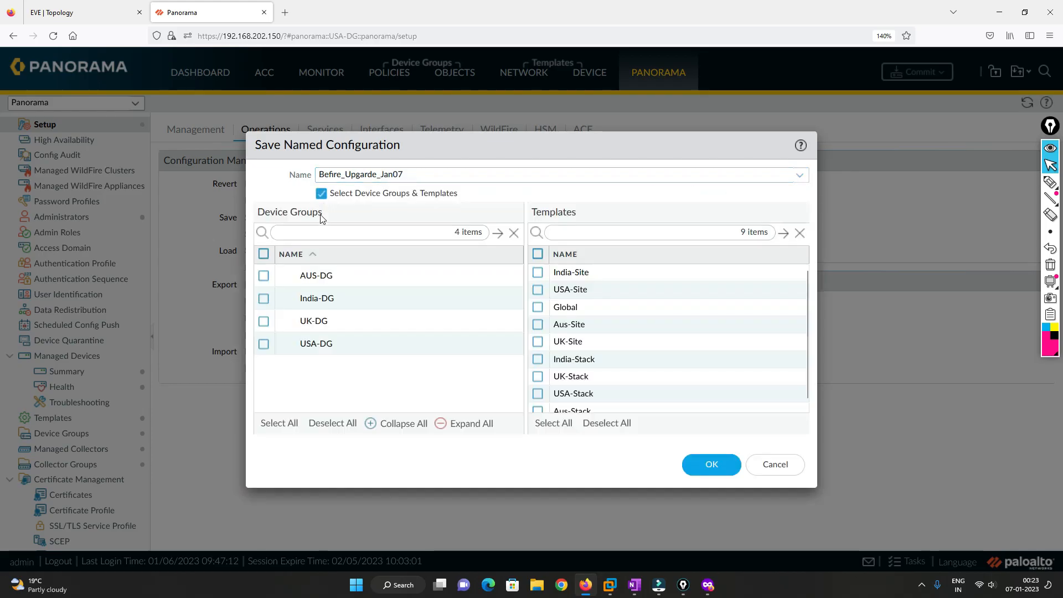
click(264, 254)
click(538, 254)
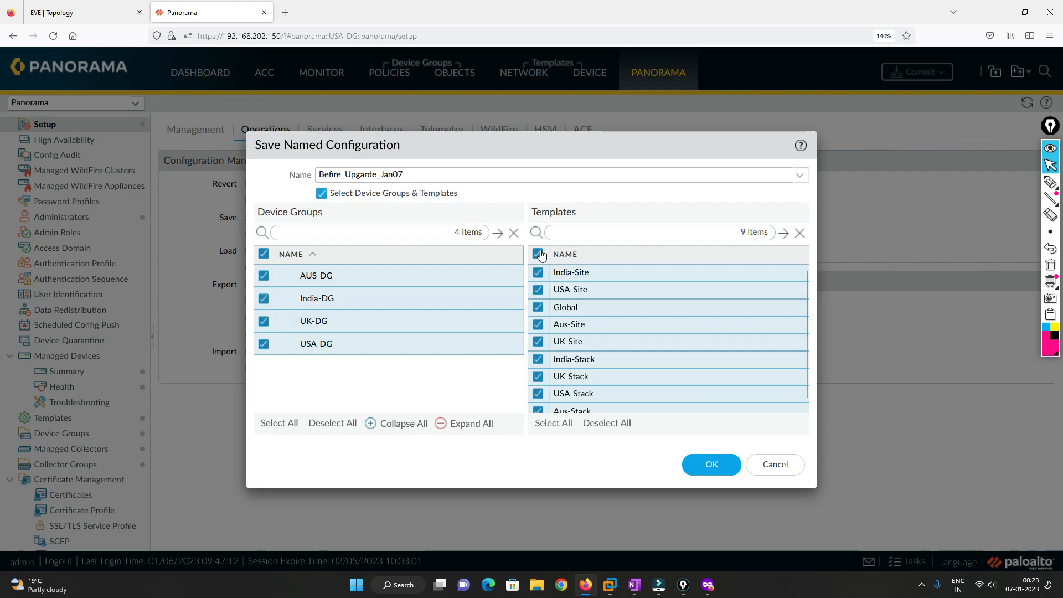
click(715, 468)
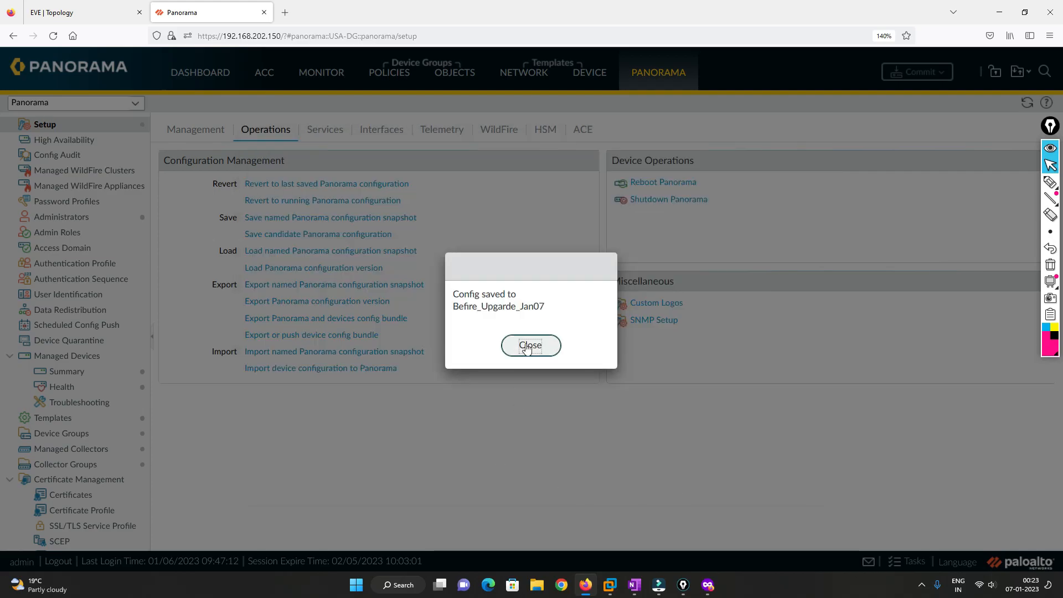
click(528, 347)
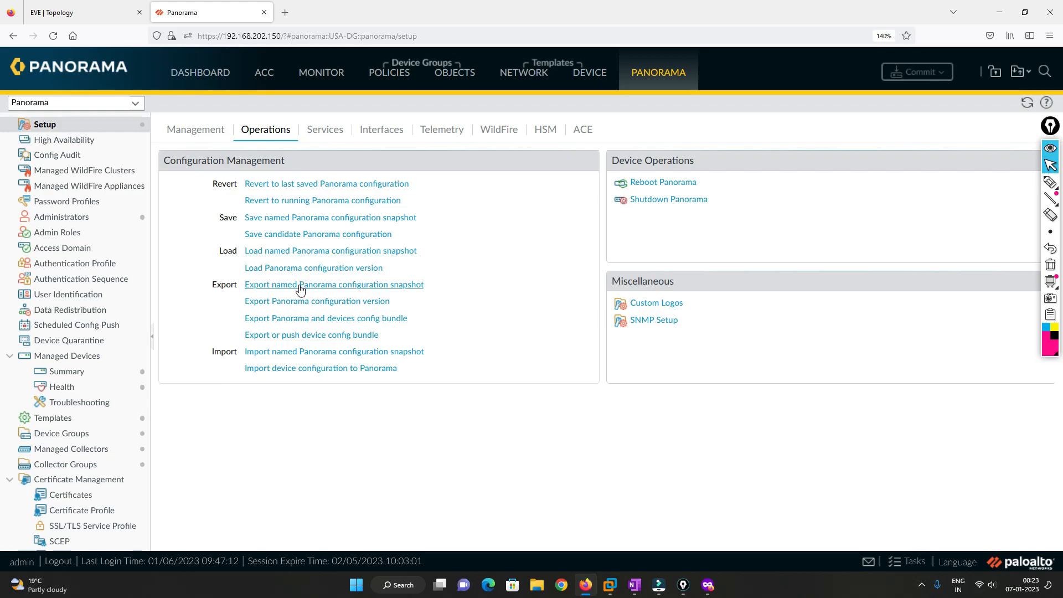
Export the named configuration snapshot Befire_Upgarde_Jan07 as a local backup file.
click(299, 286)
click(800, 174)
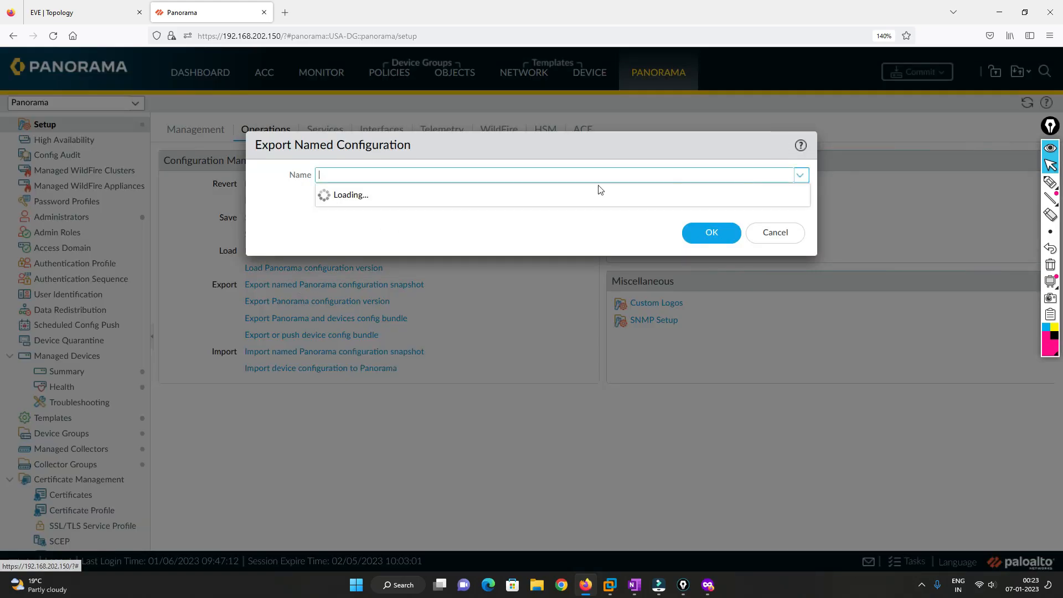
click(386, 212)
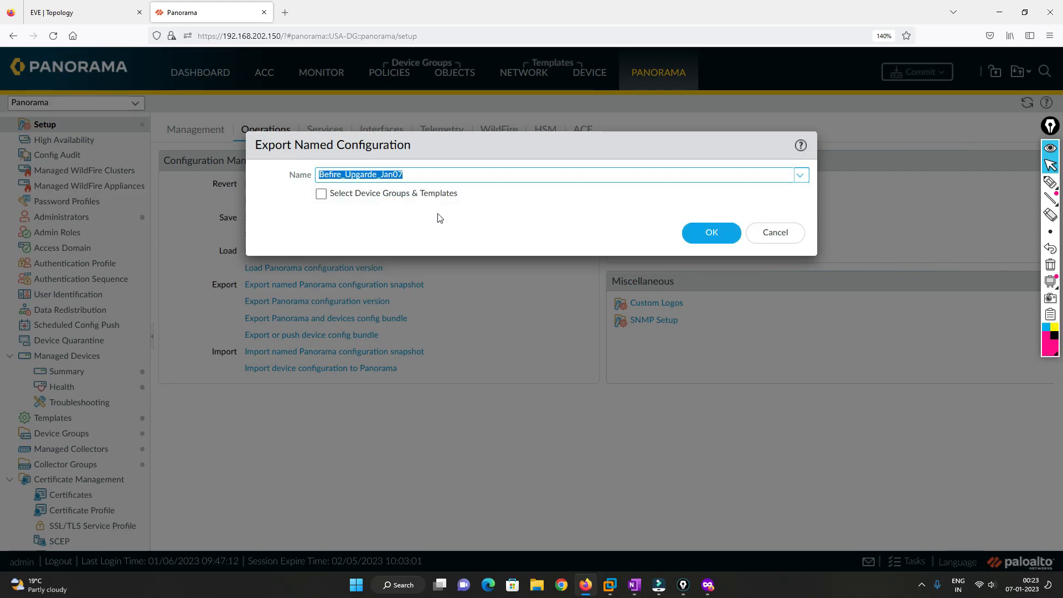
click(712, 233)
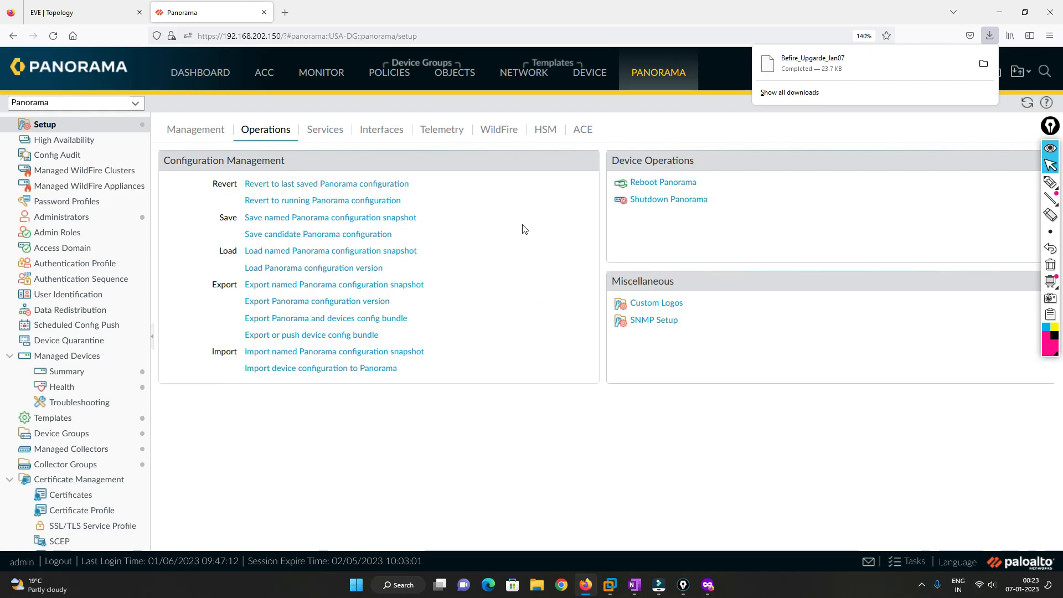
click(562, 413)
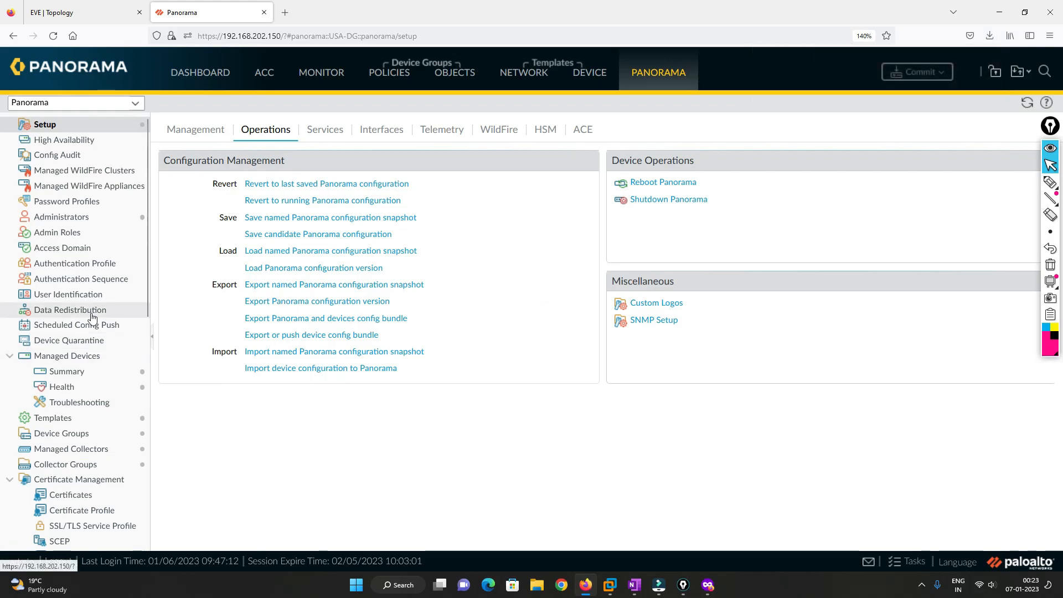
Return to Panorama's software version list and install the downloaded version 10.1.8.
scroll(79, 375, down, 7)
scroll(79, 376, down, 2)
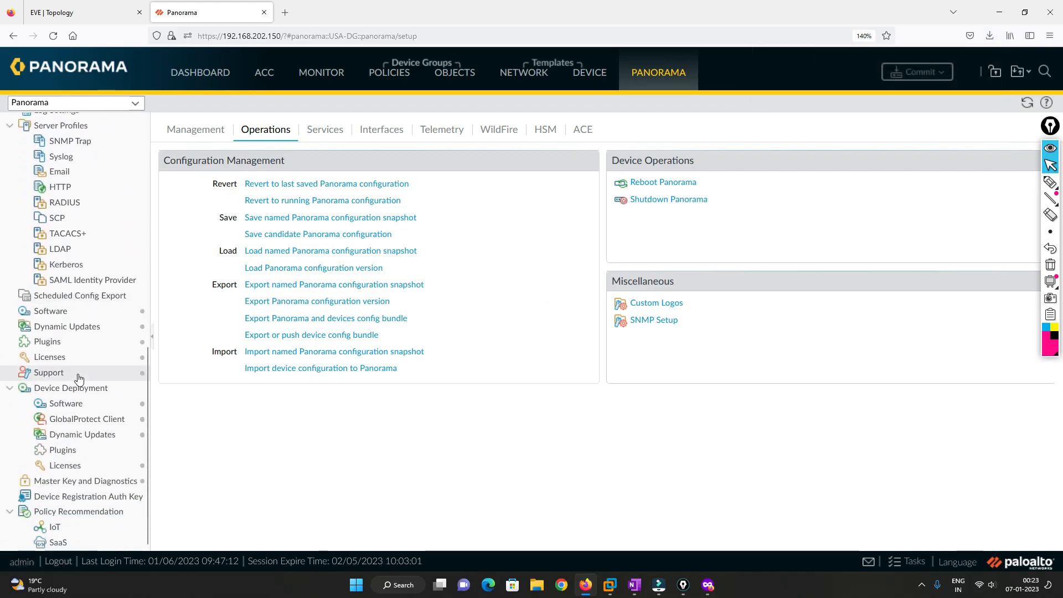
click(53, 314)
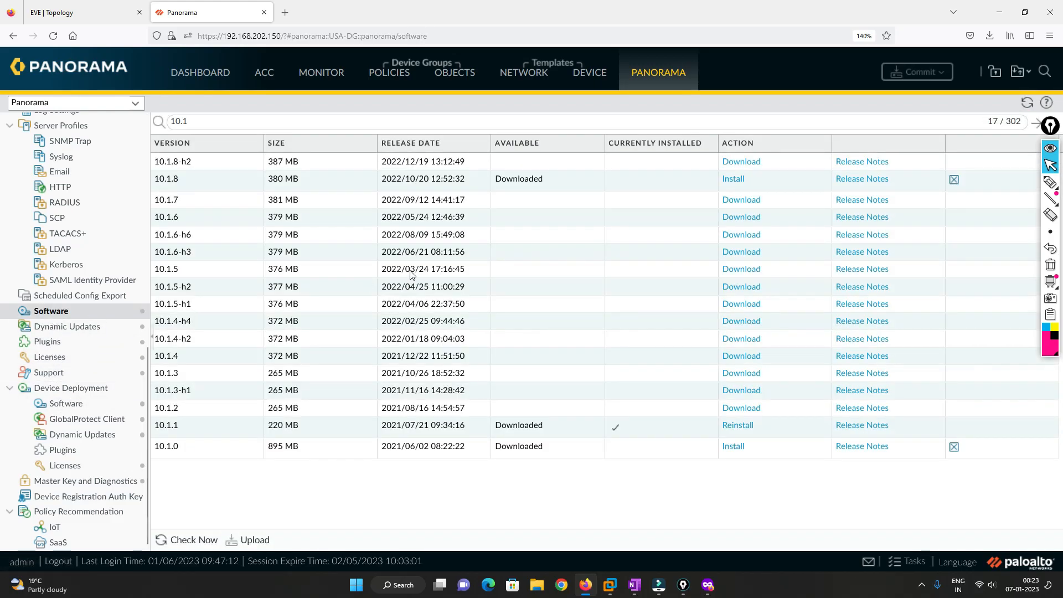
click(734, 180)
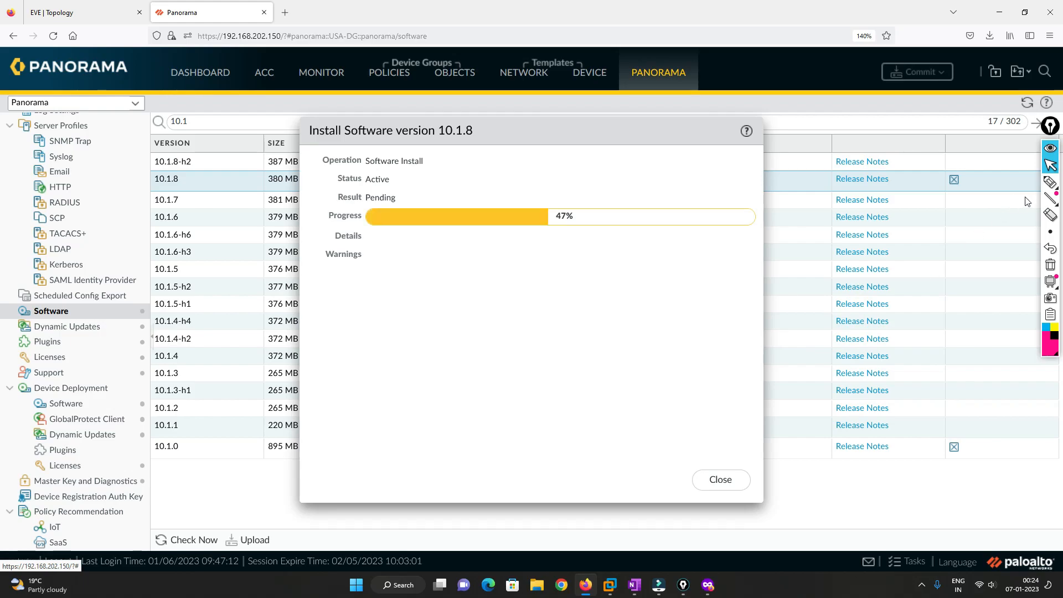
Handwrite notes on the screen about online and offline images, circle the Panorama logo, and draw an arrow to the installation progress.
click(1050, 182)
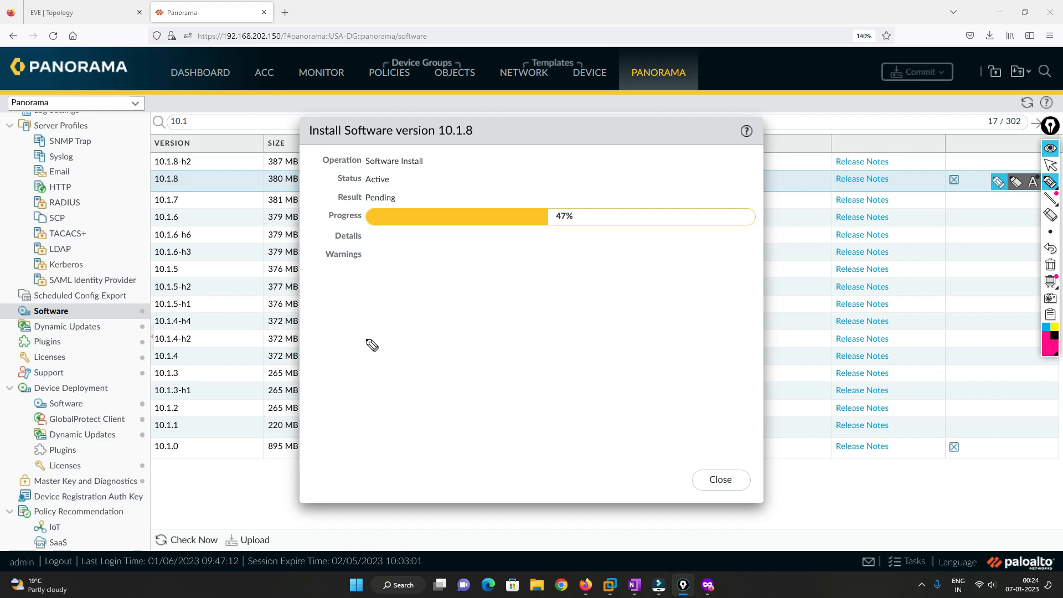
mouse_move(344, 321)
mouse_down()
mouse_move(355, 303)
mouse_move(331, 323)
mouse_move(357, 332)
mouse_move(354, 296)
mouse_move(419, 272)
mouse_up()
mouse_move(380, 327)
mouse_down()
mouse_move(381, 341)
mouse_move(435, 309)
mouse_up()
mouse_move(403, 374)
mouse_down()
mouse_move(408, 358)
mouse_move(430, 378)
mouse_move(465, 344)
mouse_up()
mouse_move(446, 300)
mouse_down()
mouse_move(492, 267)
mouse_move(515, 271)
mouse_move(554, 238)
mouse_up()
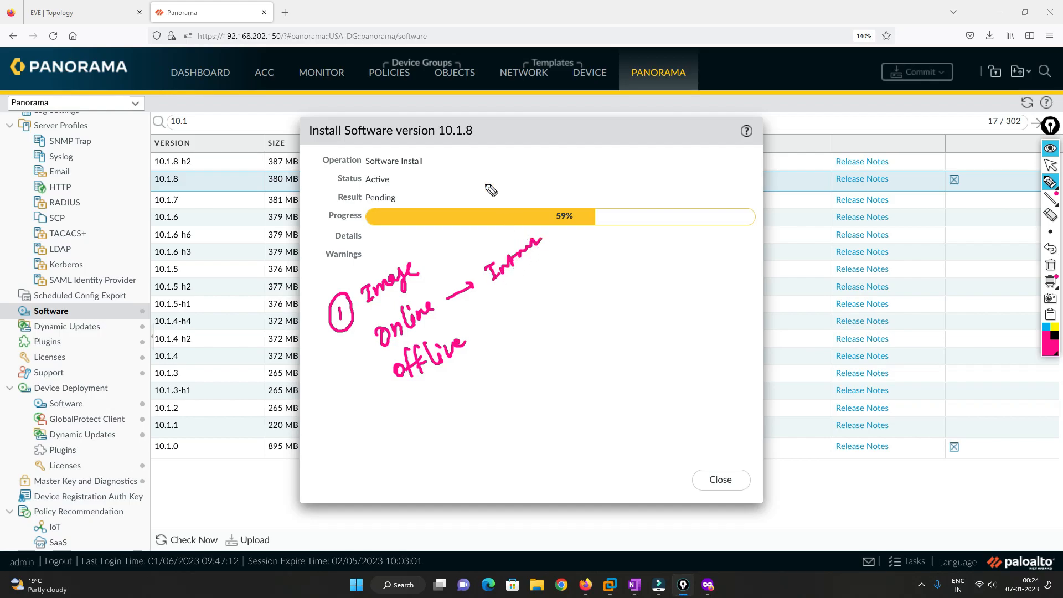
mouse_move(119, 50)
mouse_down()
mouse_move(33, 83)
mouse_move(114, 58)
mouse_up()
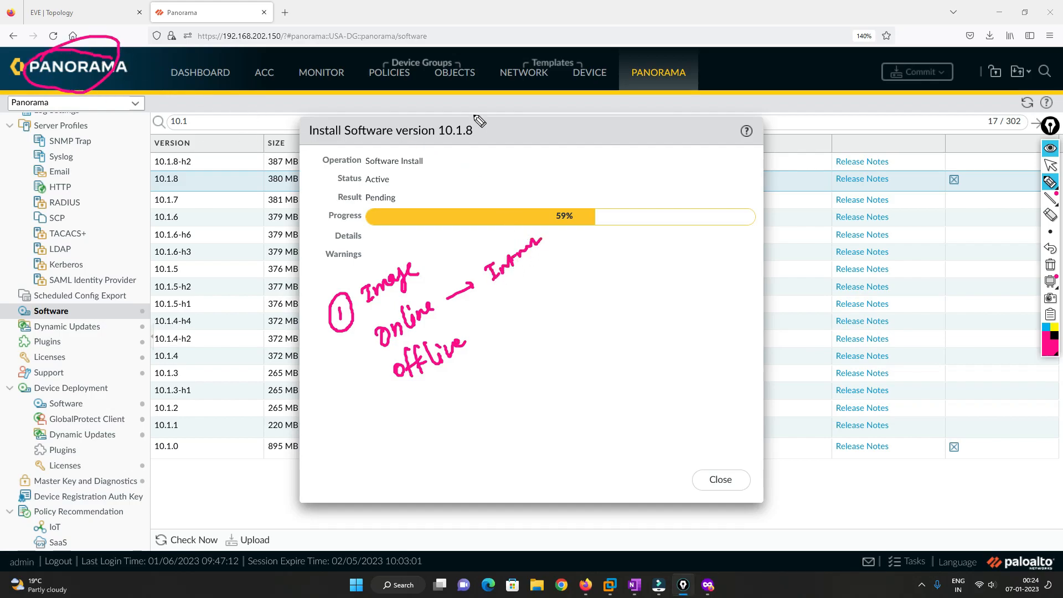
mouse_move(576, 163)
mouse_down()
mouse_move(542, 210)
mouse_move(562, 206)
mouse_up()
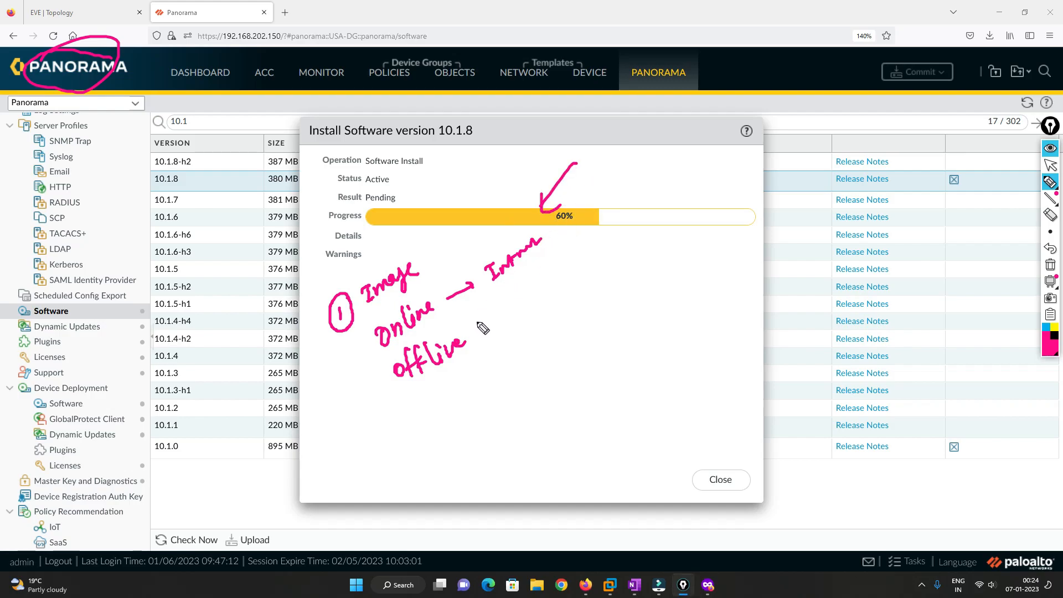
Extend the handwritten notes on the offline image method, circle the Upload option, and clear all screen annotations.
drag(468, 337, 497, 326)
mouse_move(349, 466)
mouse_down()
mouse_move(344, 480)
mouse_move(419, 422)
mouse_up()
drag(390, 464, 426, 437)
click(451, 386)
drag(453, 386, 446, 420)
mouse_move(258, 521)
mouse_down()
mouse_move(276, 528)
mouse_move(264, 517)
mouse_up()
mouse_move(528, 305)
mouse_down()
mouse_move(521, 296)
mouse_move(566, 274)
mouse_up()
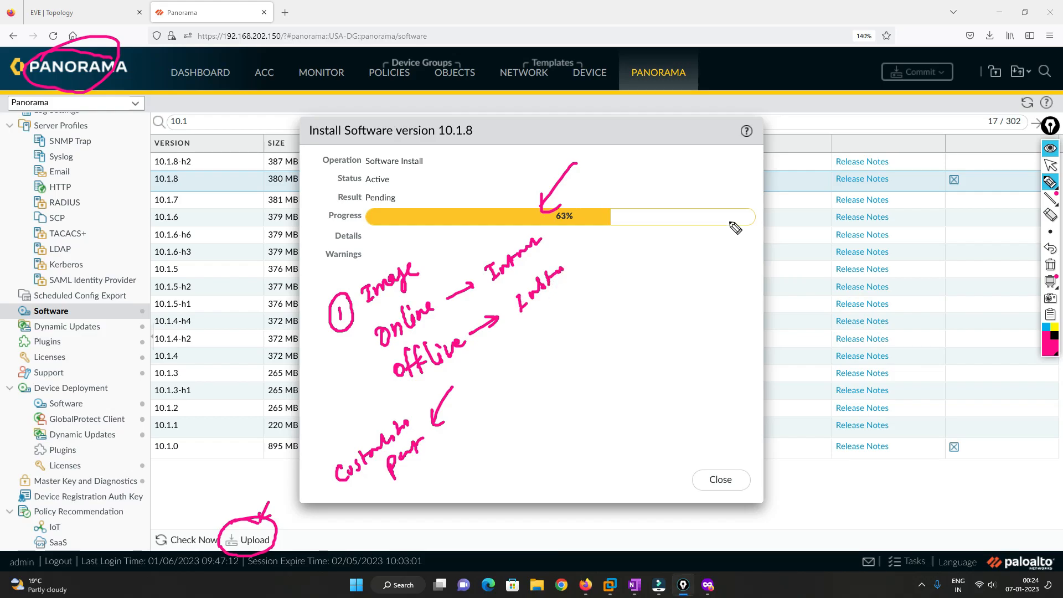
click(1050, 266)
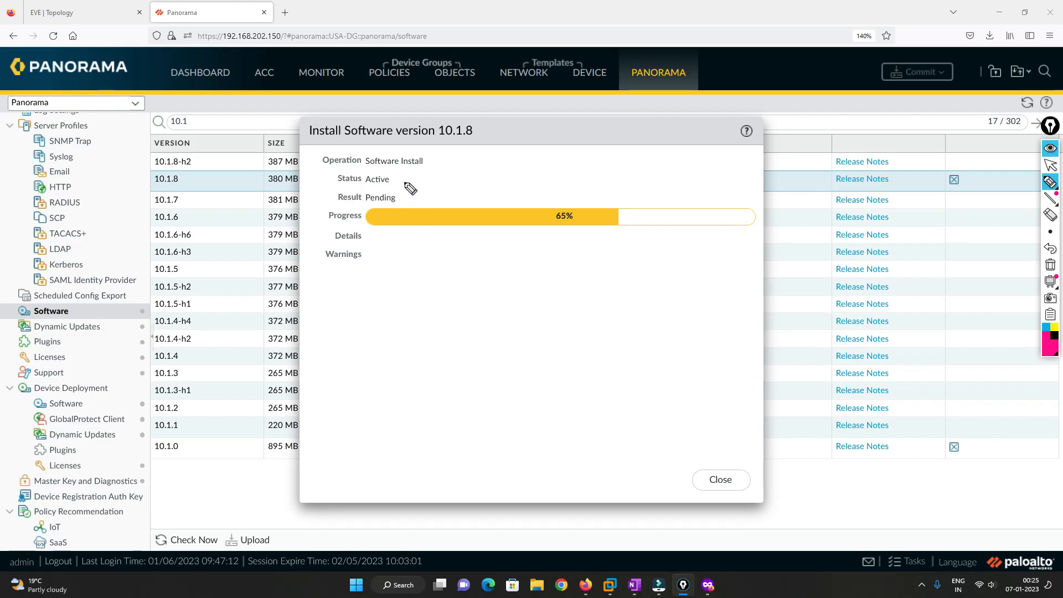
Mark the installation's operation and status with a pen stroke and clear the screen annotation.
mouse_move(439, 149)
mouse_down()
mouse_move(385, 146)
mouse_move(357, 169)
mouse_move(420, 185)
mouse_move(432, 173)
mouse_move(435, 186)
mouse_up()
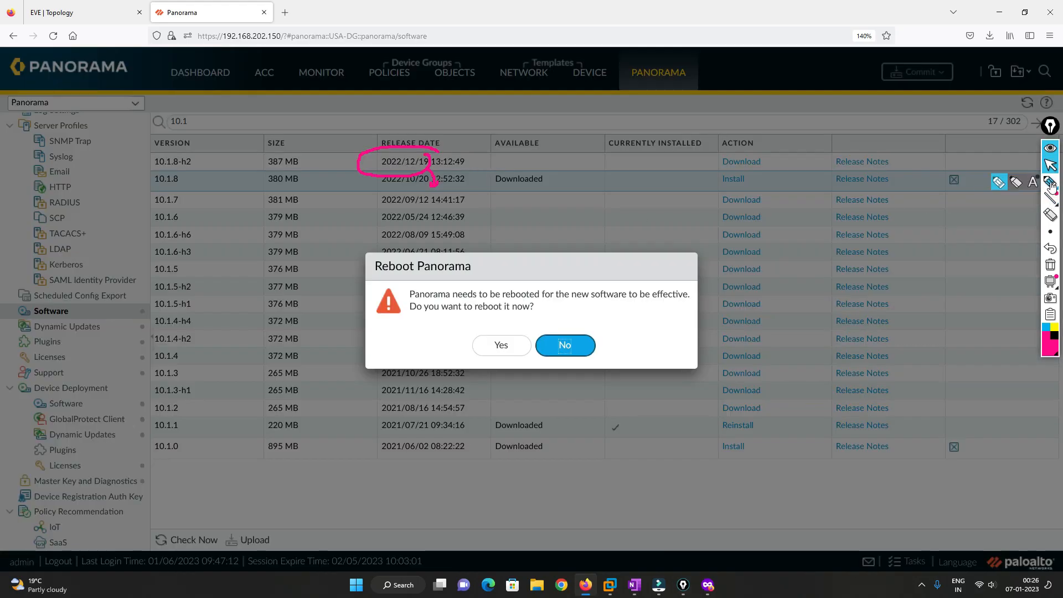
click(1050, 164)
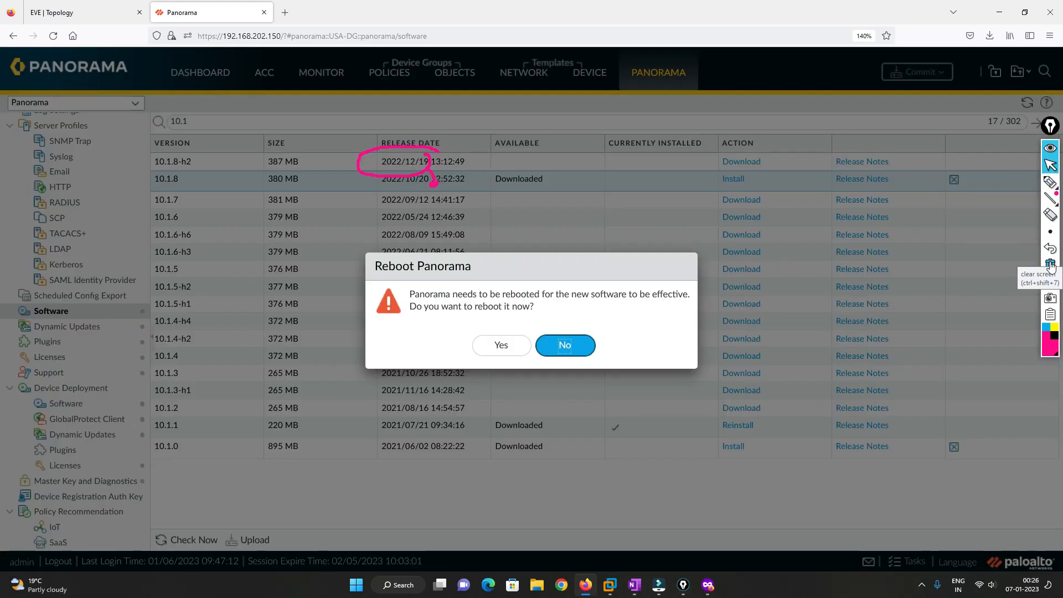
click(1051, 267)
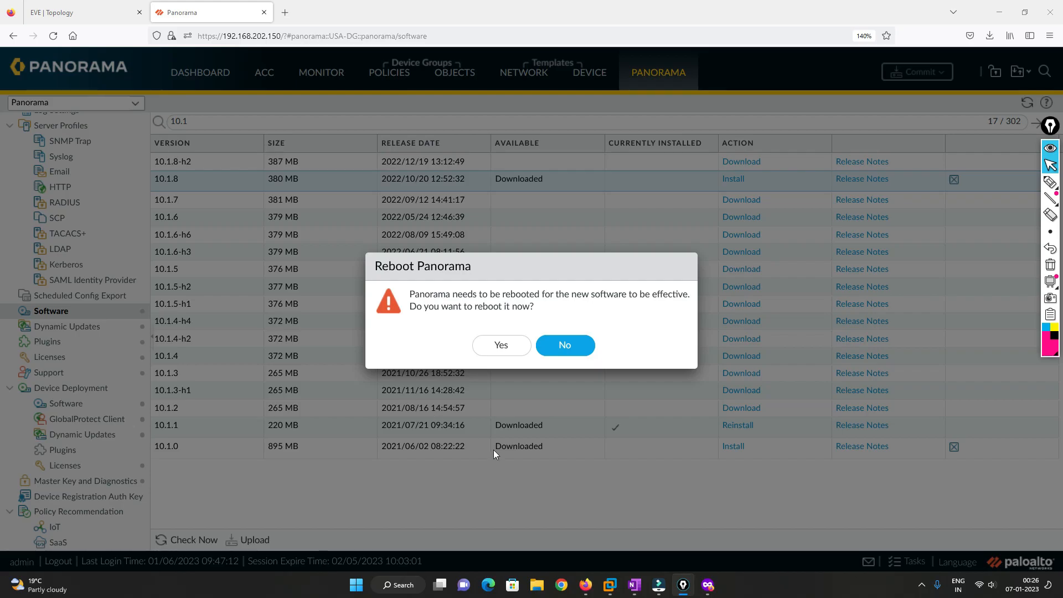
Move the reboot prompt aside without answering it and open an administrator Command Prompt next to it.
drag(480, 264, 736, 190)
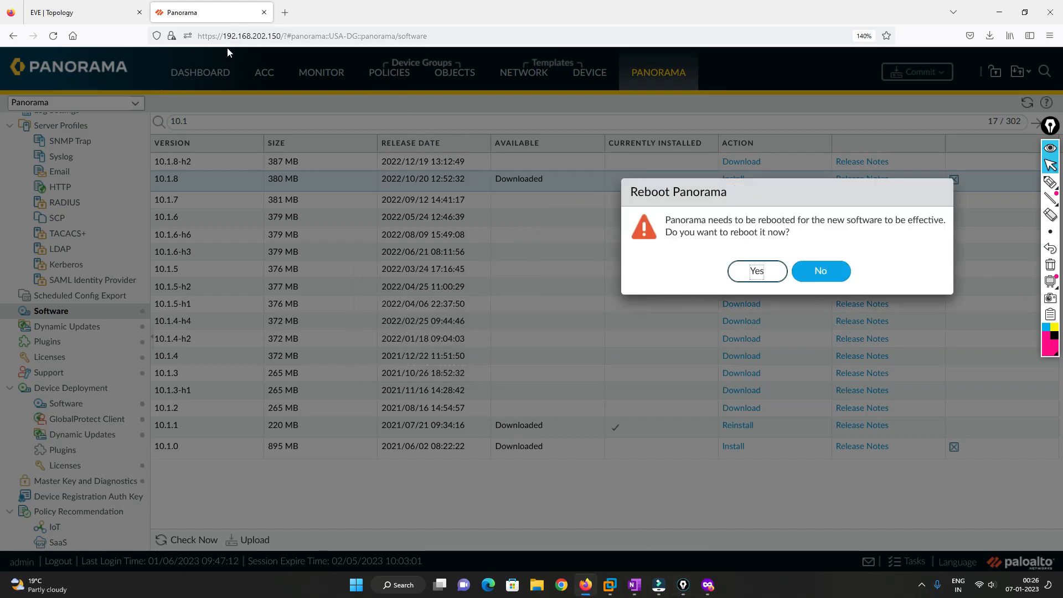
click(356, 585)
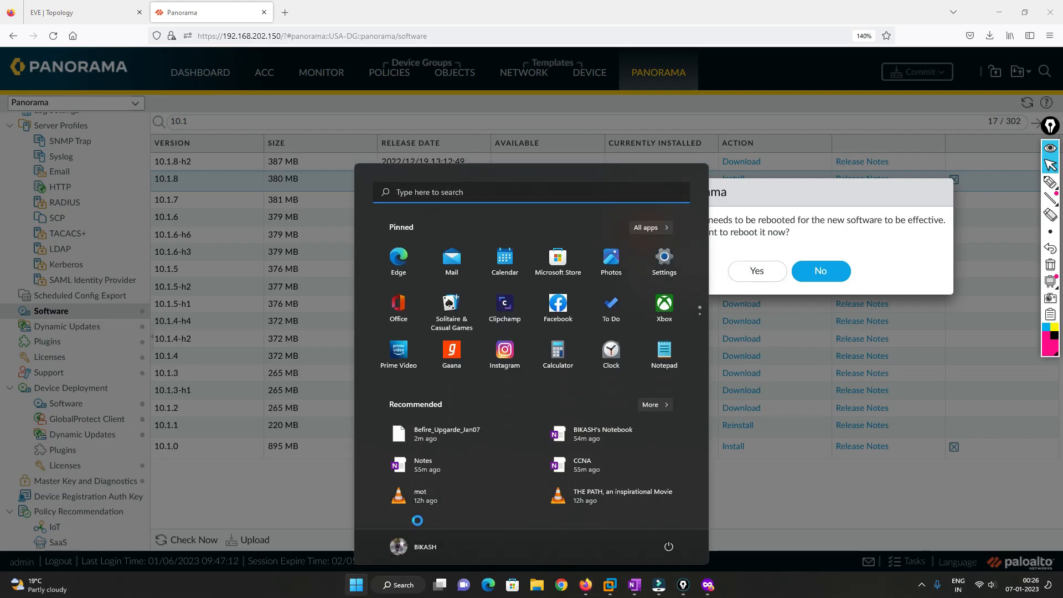
text(cmd)
key(ctrl+shift+Return)
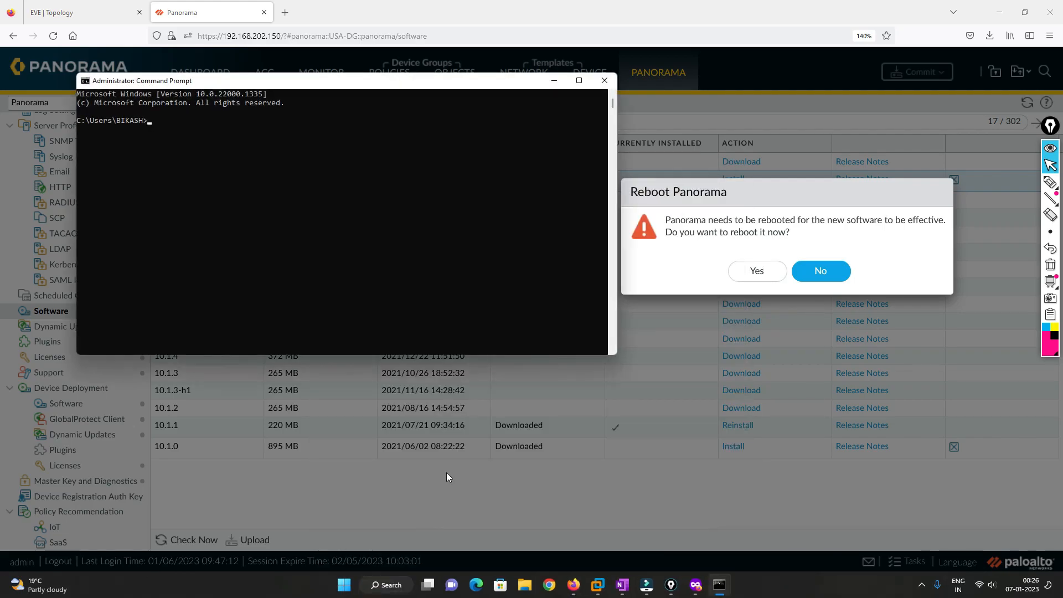
drag(329, 90, 297, 190)
Start a continuous ping to Panorama's management address with the command ping 192.168.202.150 -t.
text(p)
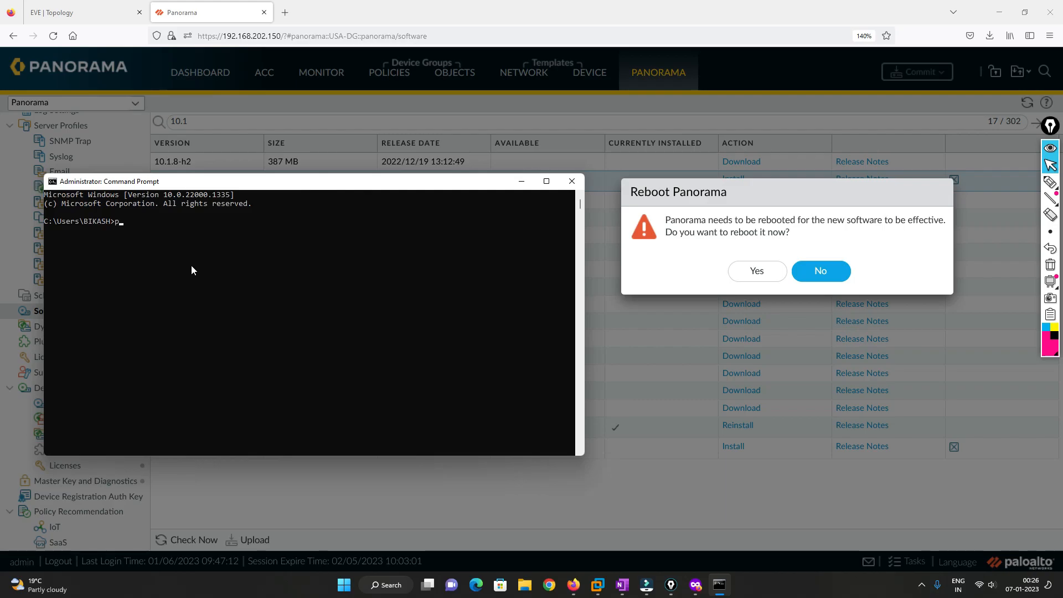
text(ing)
drag(282, 36, 224, 37)
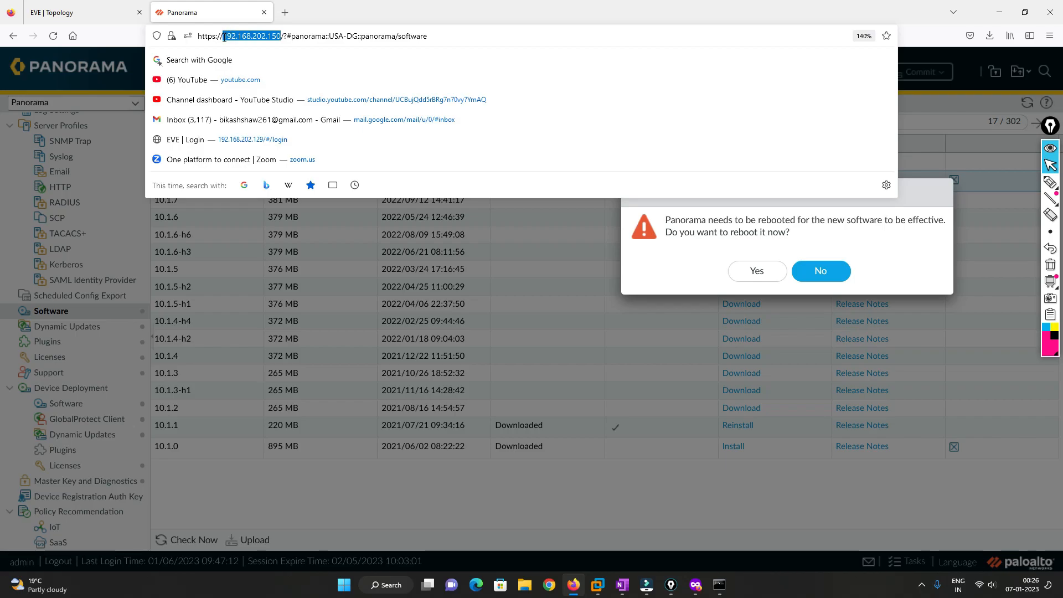
key(alt+Tab)
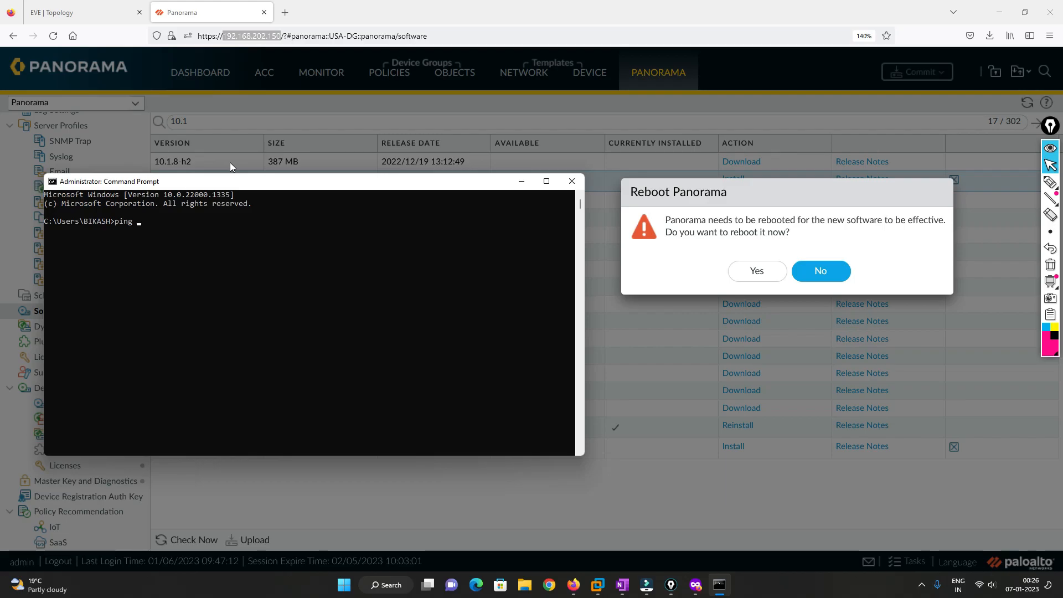
text(192.168.202.150)
text(-t)
key(Return)
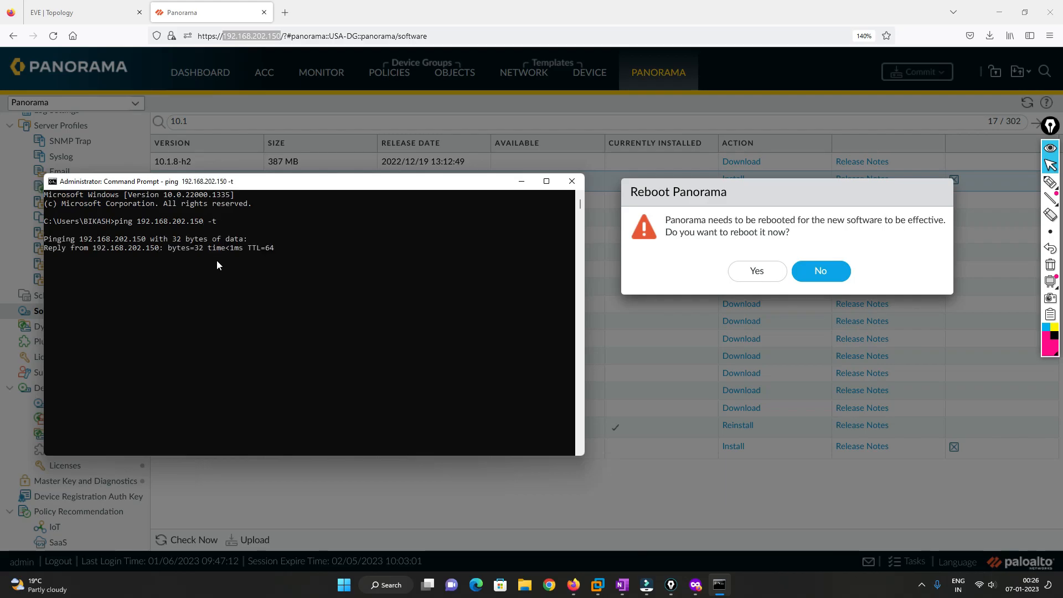
Confirm the Panorama reboot and place the ping window where it can be watched alongside the reboot progress.
click(757, 271)
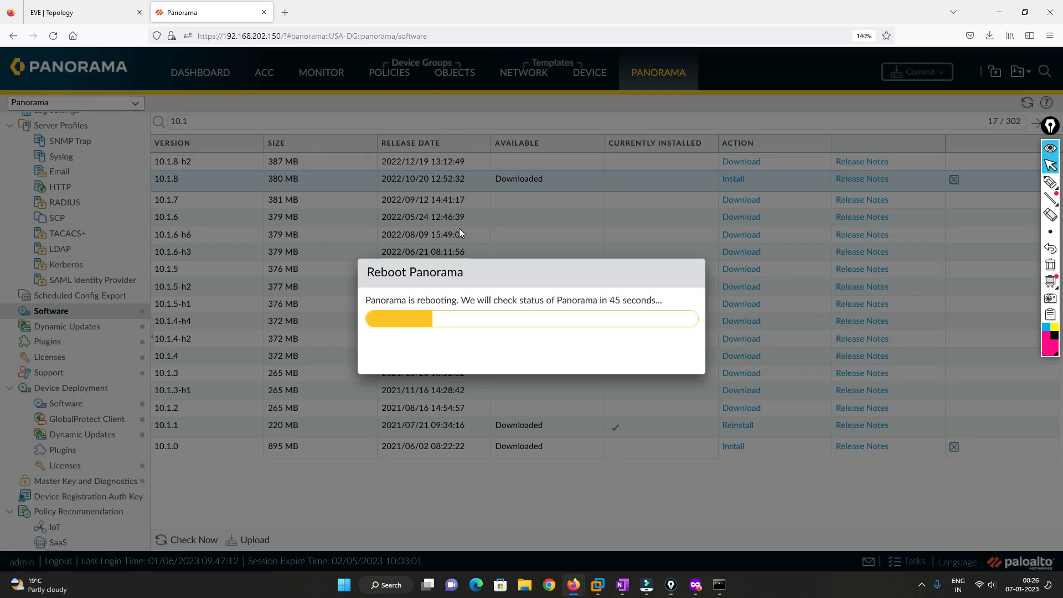
key(alt+Tab)
drag(381, 183, 736, 76)
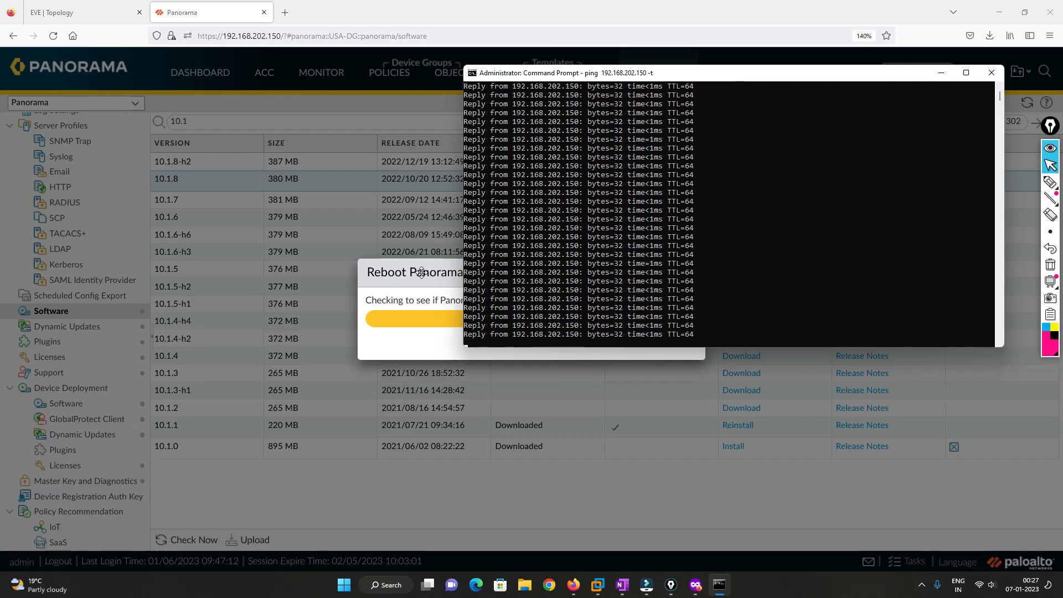
Open the Panorama node's console from the EVE topology and arrange it beside the ping window to monitor the reboot.
click(84, 11)
click(69, 323)
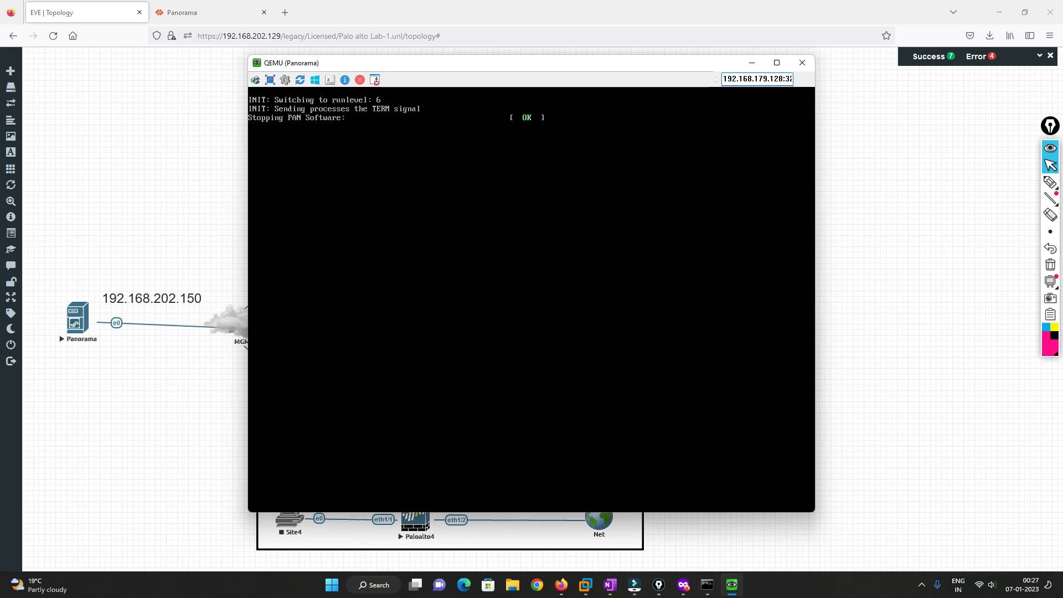
click(707, 584)
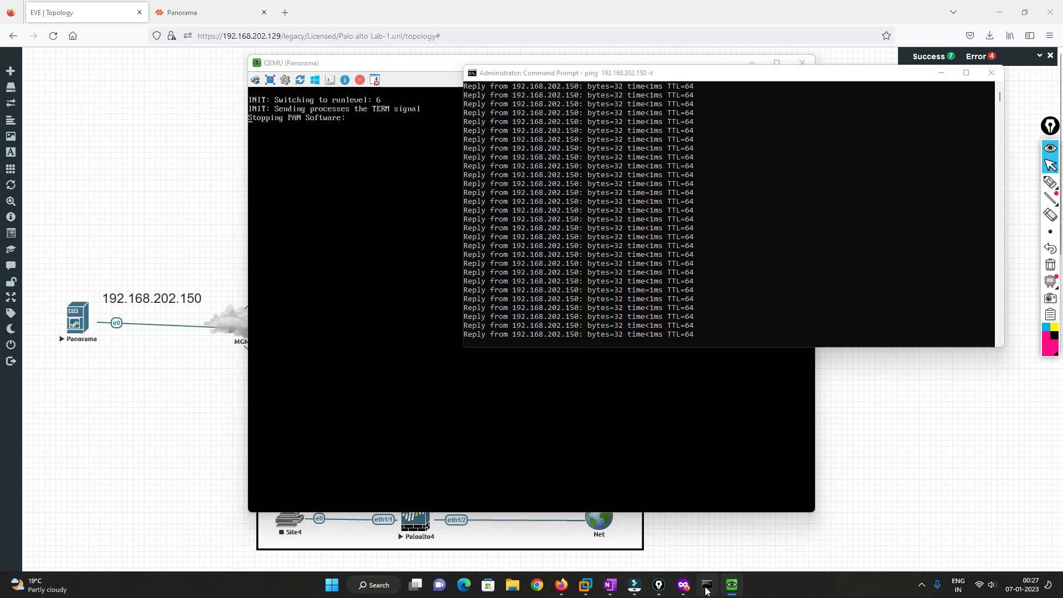
drag(569, 73, 612, 56)
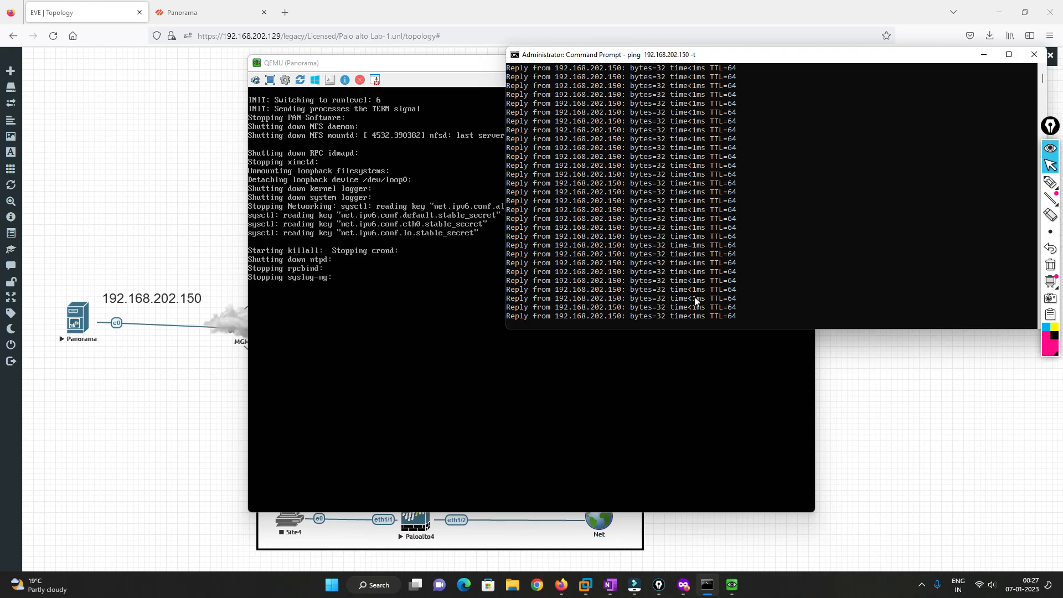
scroll(805, 286, down, 2)
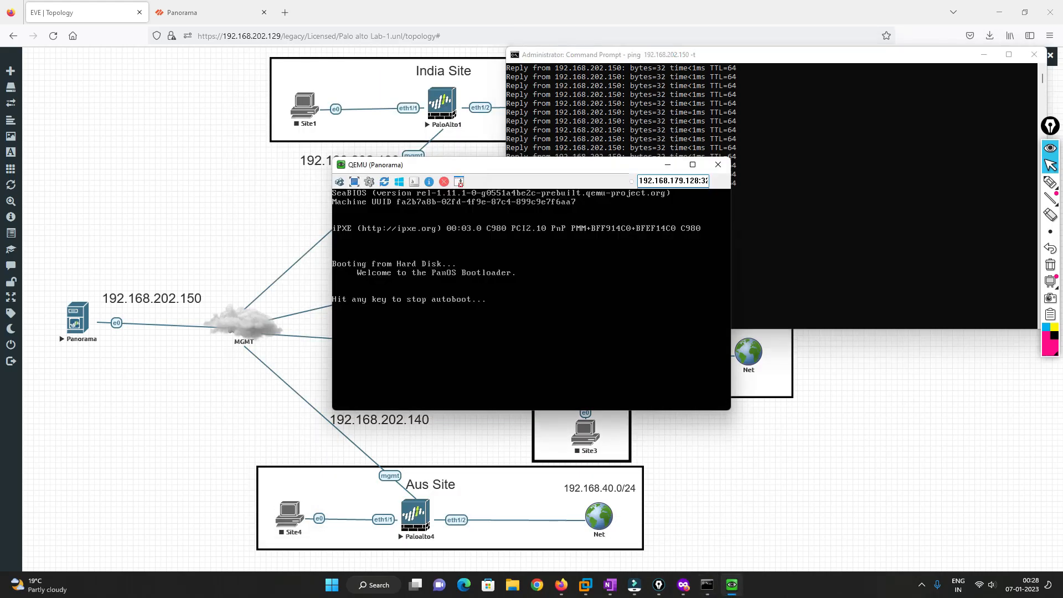
drag(524, 167, 263, 205)
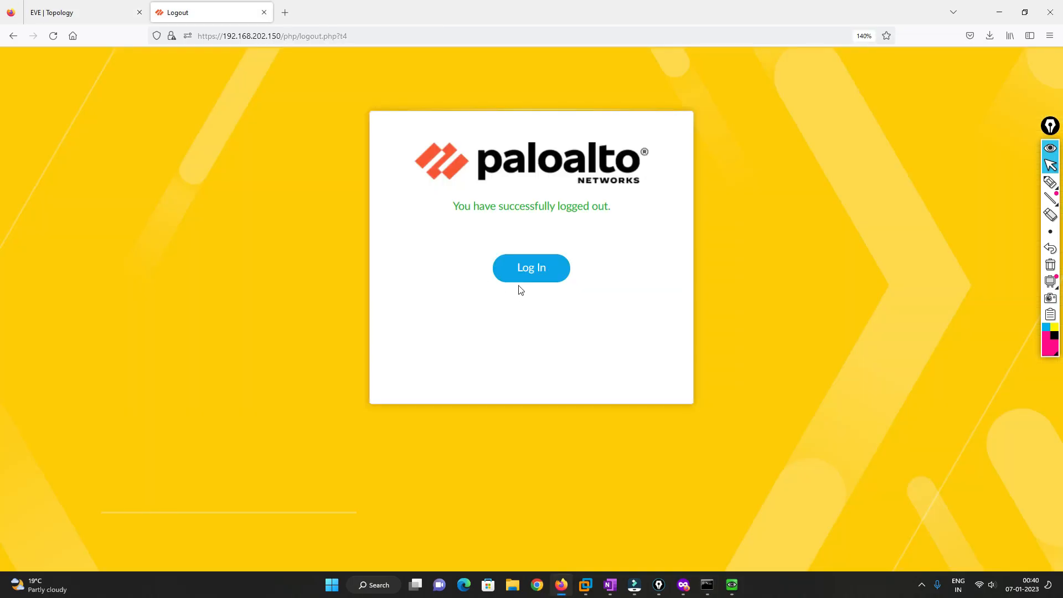
Log in to Panorama as admin with the saved login and password, and acknowledge the minimum resource warning.
click(533, 271)
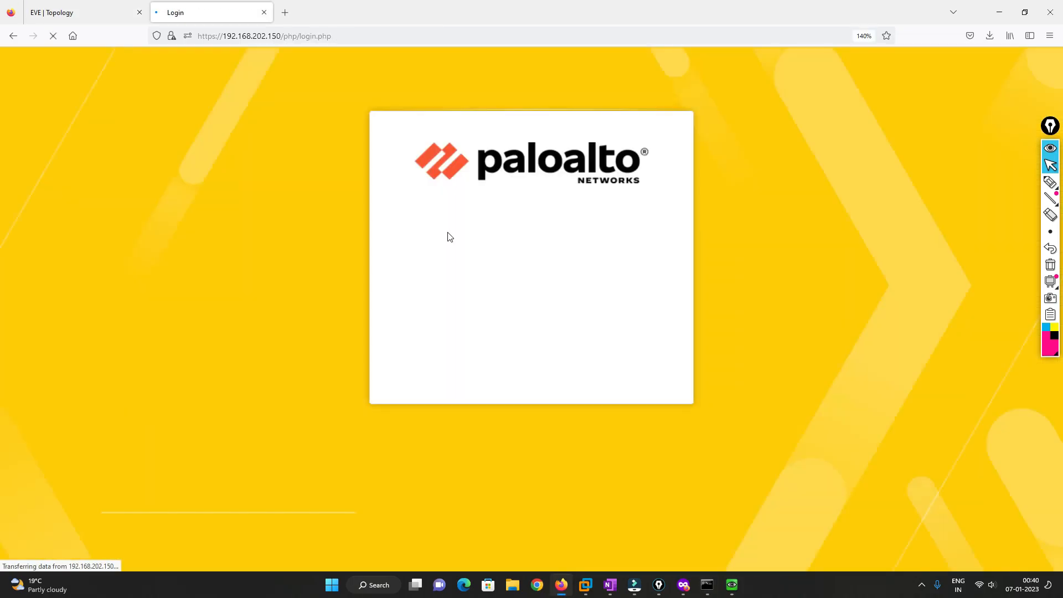
click(446, 268)
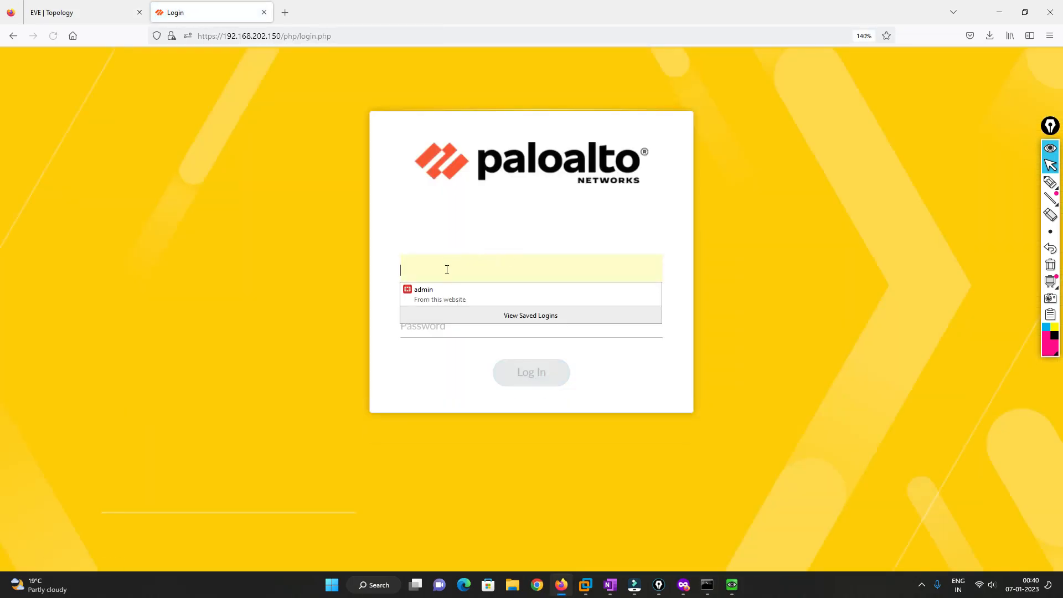
click(423, 297)
click(426, 324)
click(430, 349)
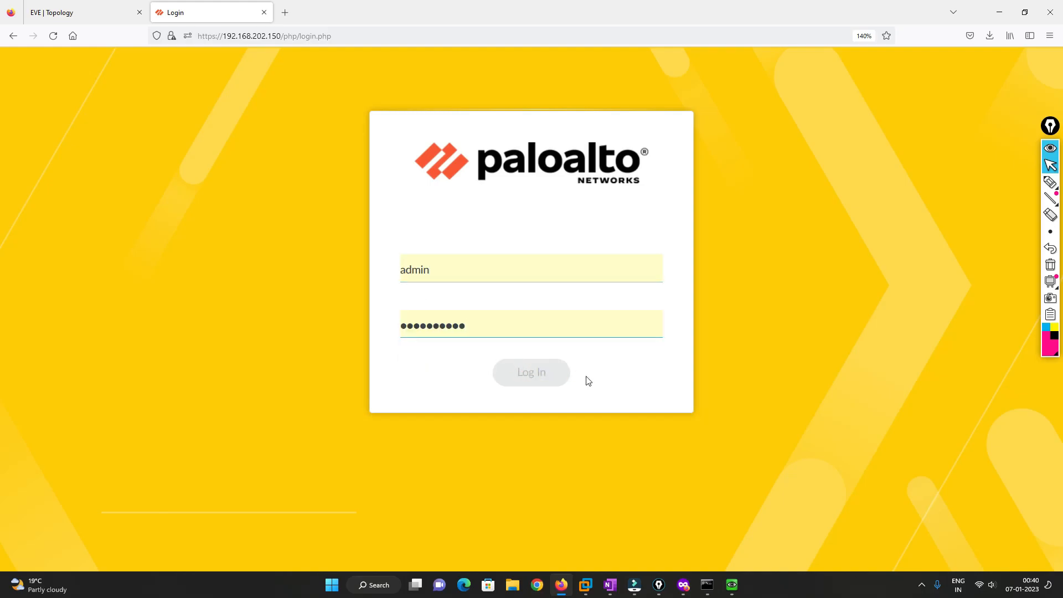
click(540, 373)
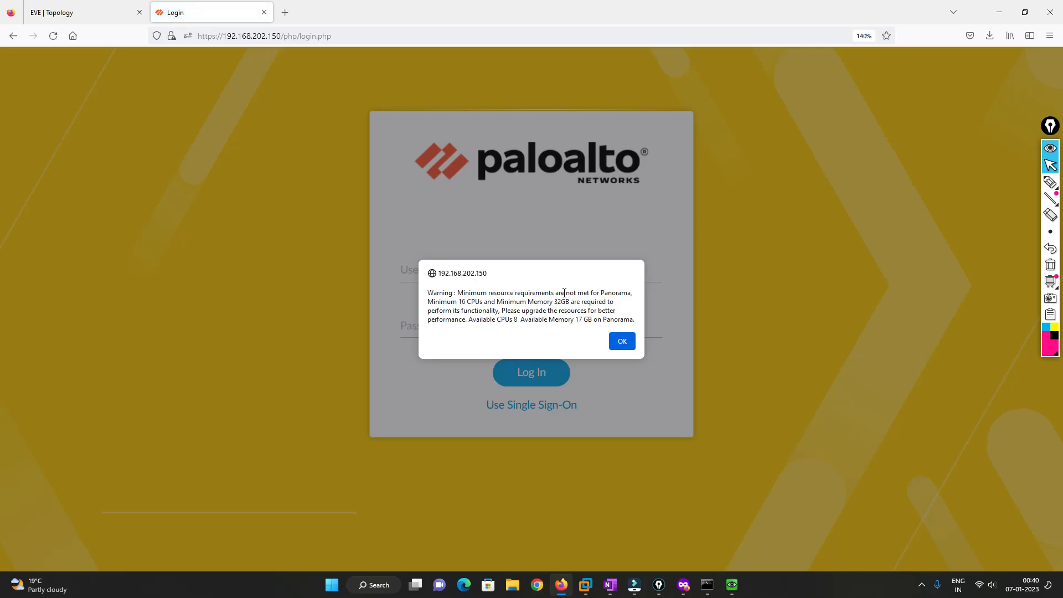
click(616, 340)
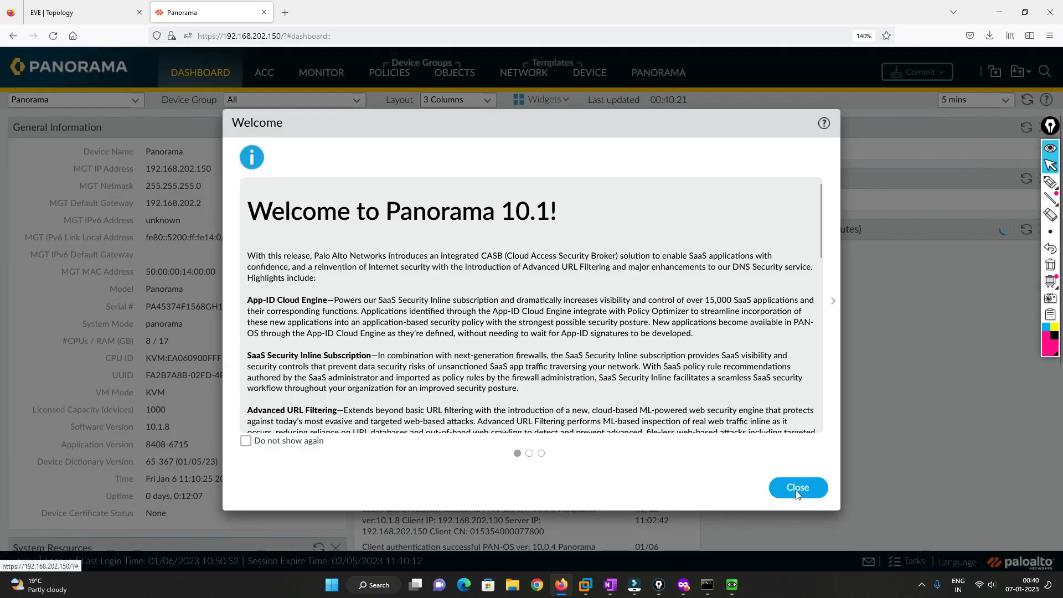
Dismiss the Welcome notice, postpone the telemetry prompt, and highlight the software version in the dashboard's General Information.
click(797, 490)
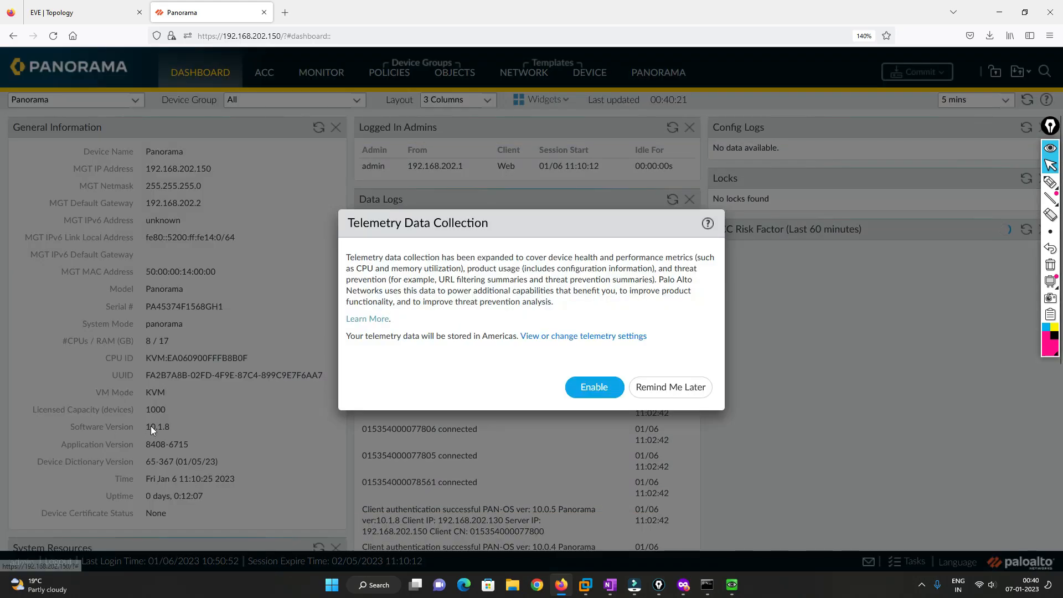
click(671, 389)
drag(145, 427, 170, 427)
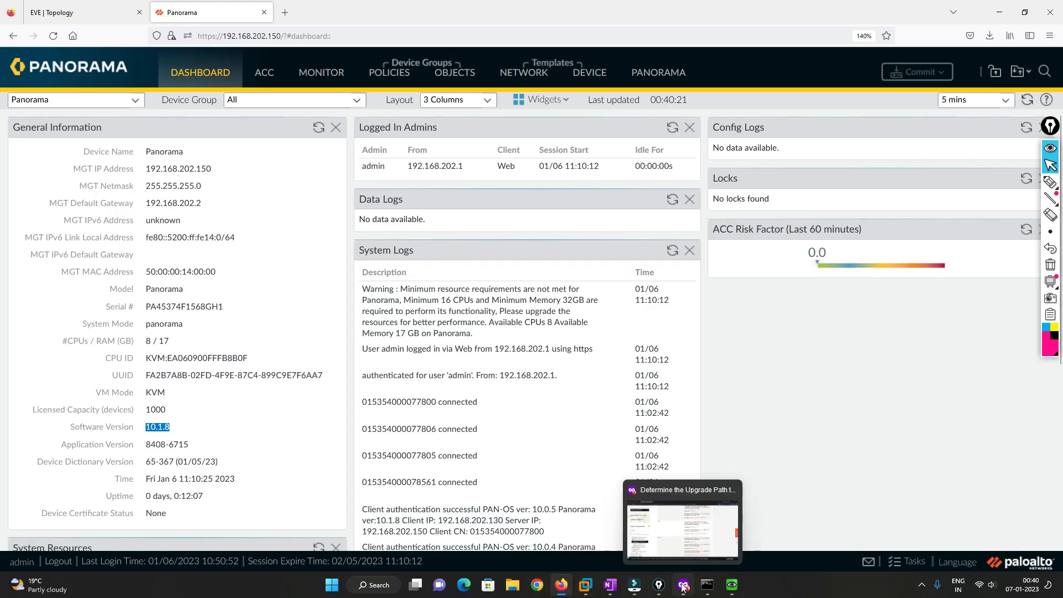
Stop the continuous ping to Panorama and minimize the console and Command Prompt windows.
click(562, 586)
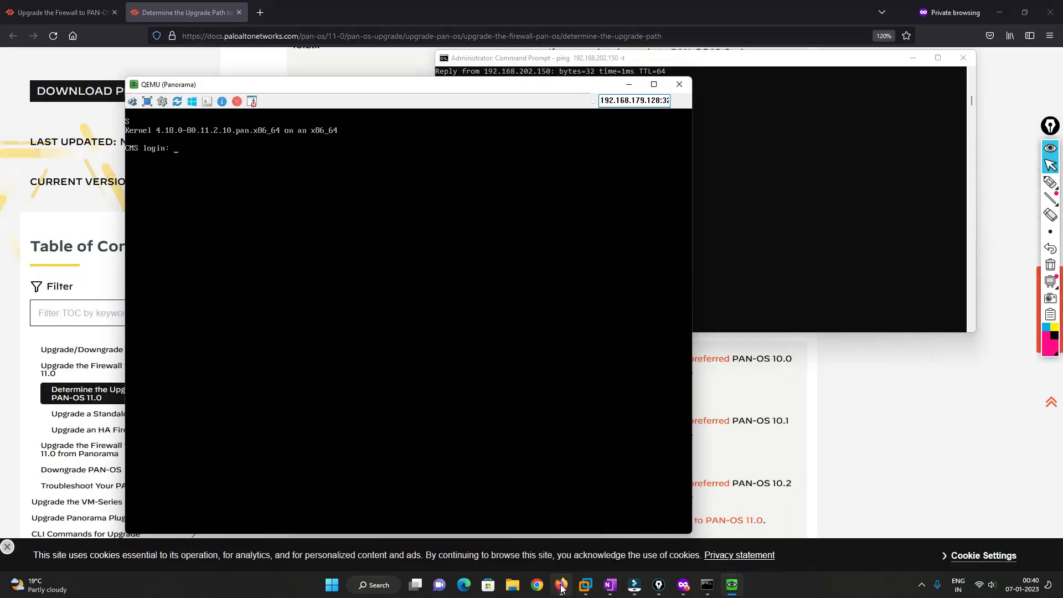
click(630, 88)
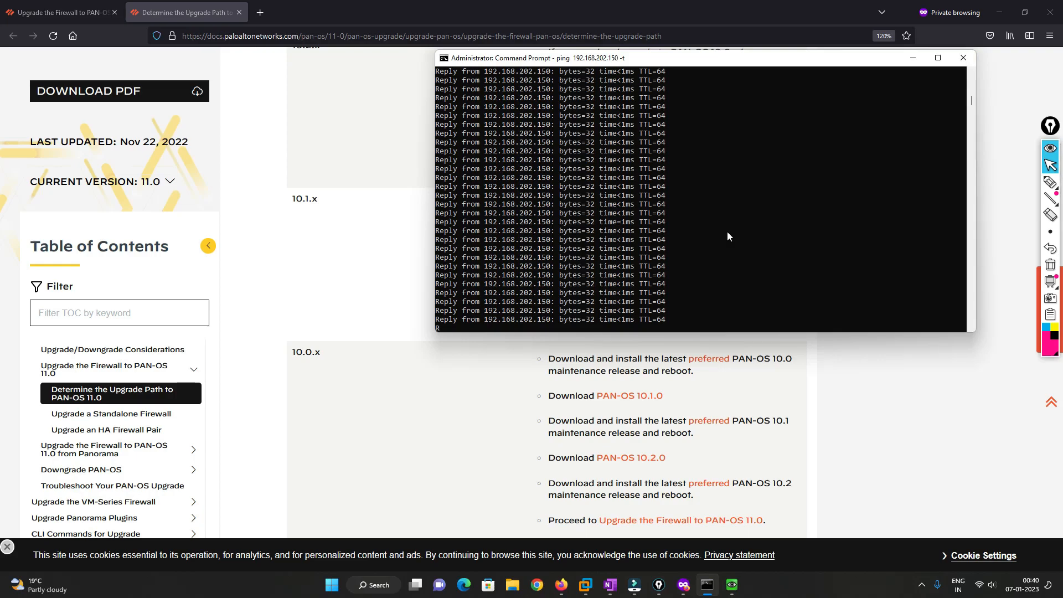
key(ctrl+c)
text(ex)
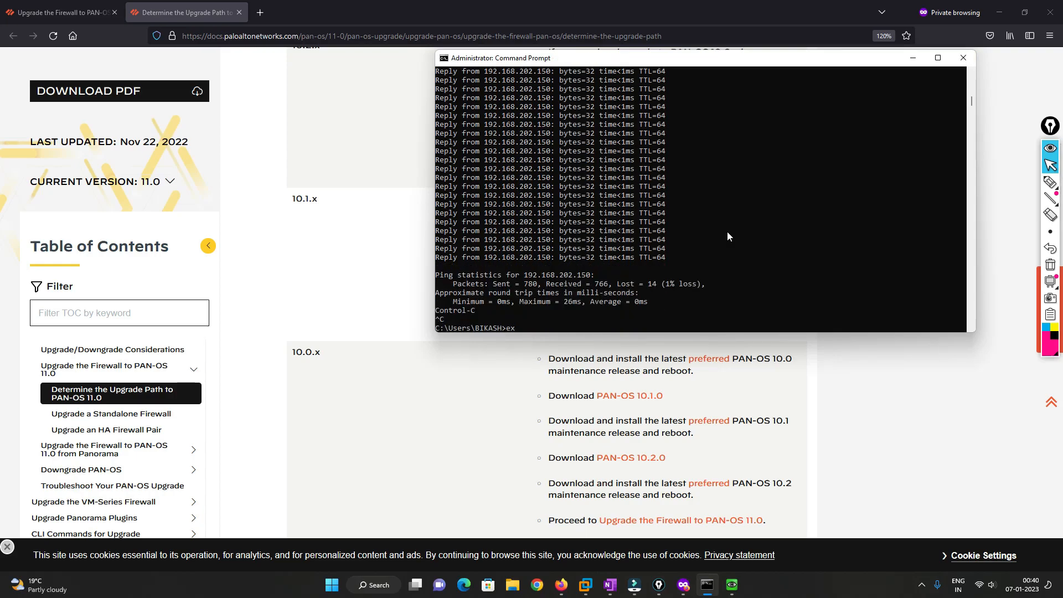
click(913, 58)
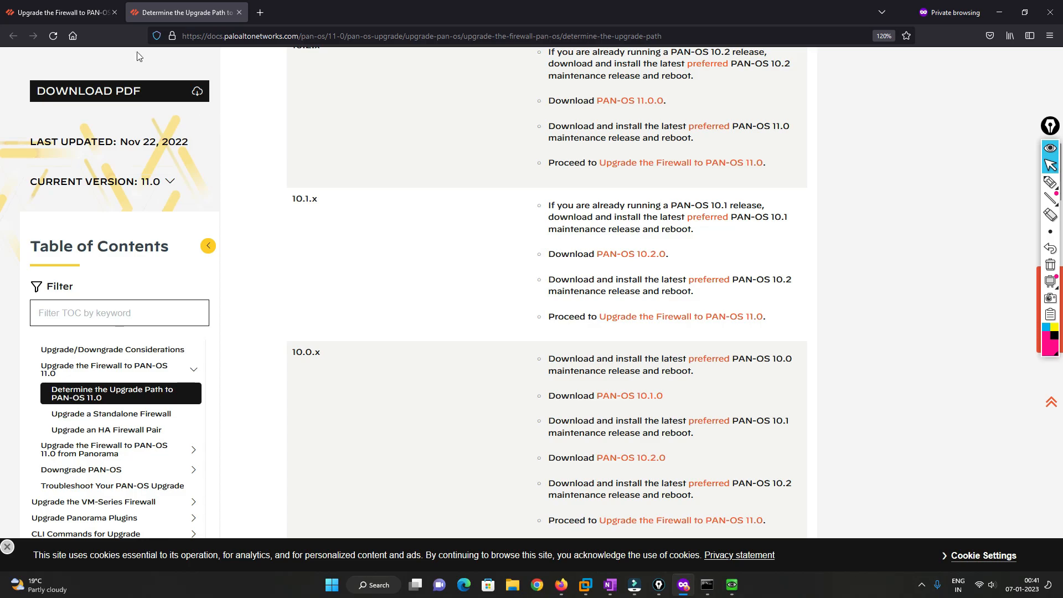
Return to Panorama's software version list, filter it for 10.2.0, and start downloading that version.
click(561, 584)
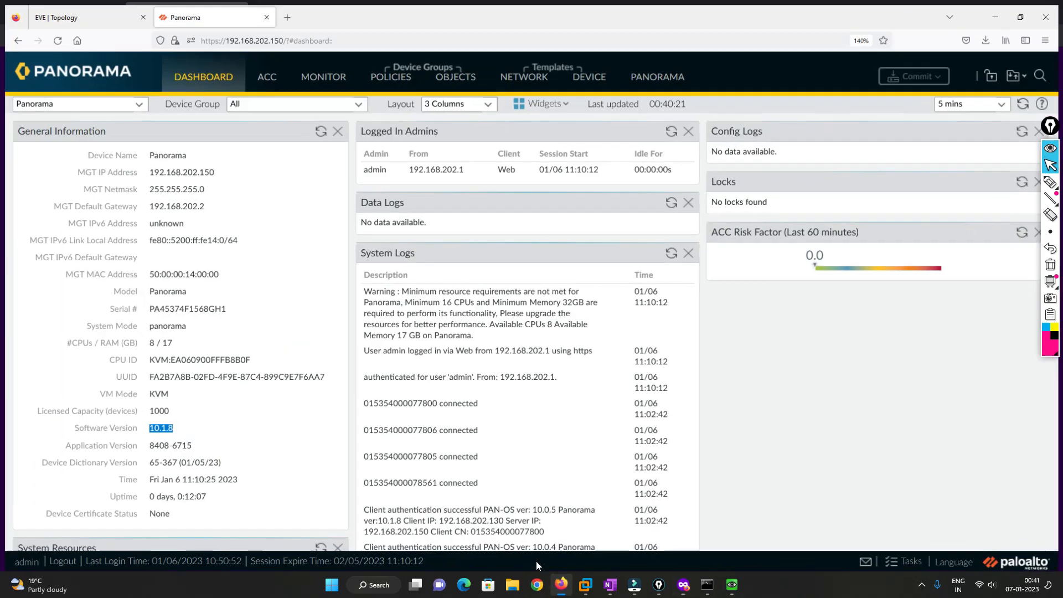
click(675, 82)
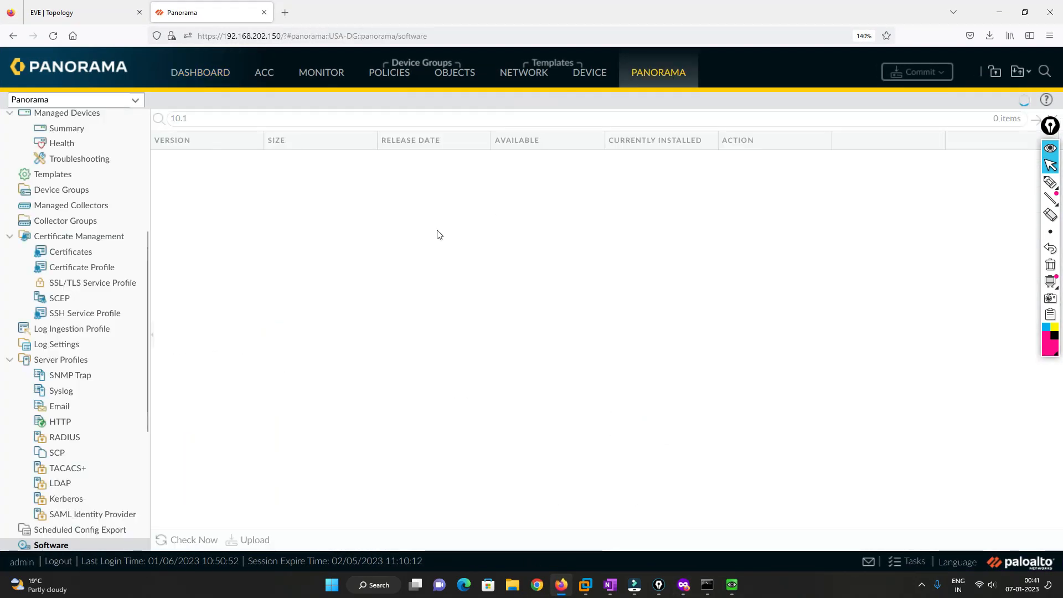
scroll(70, 354, down, 3)
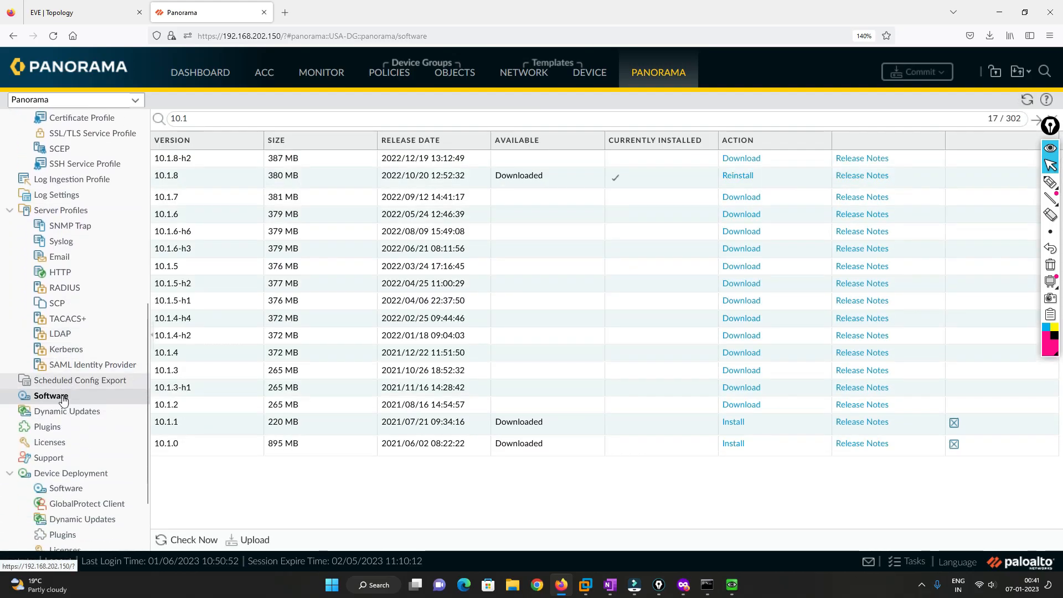
click(194, 119)
text(10.2.0)
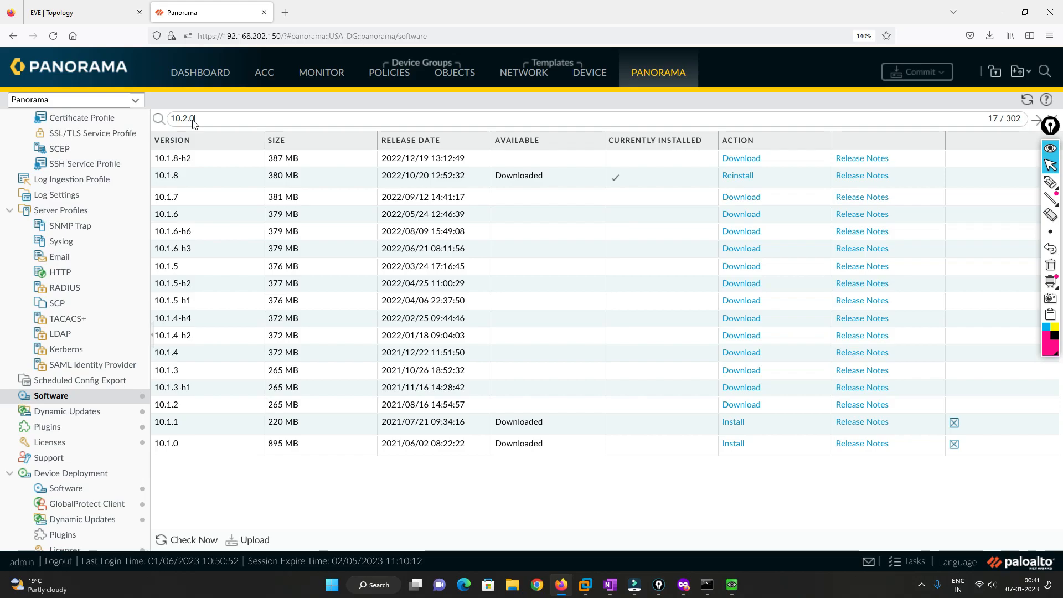
key(Return)
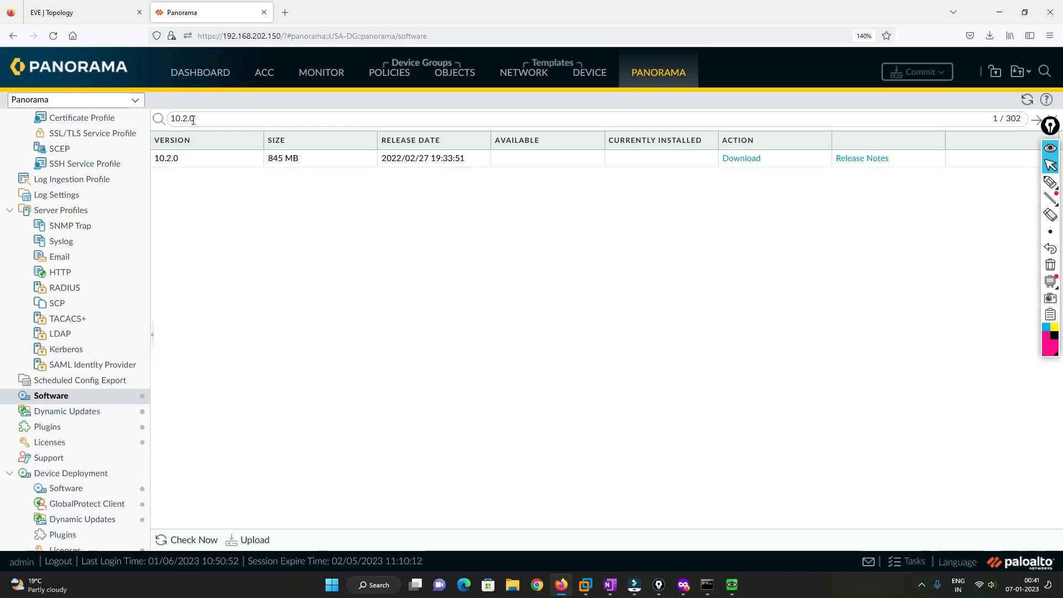
click(727, 161)
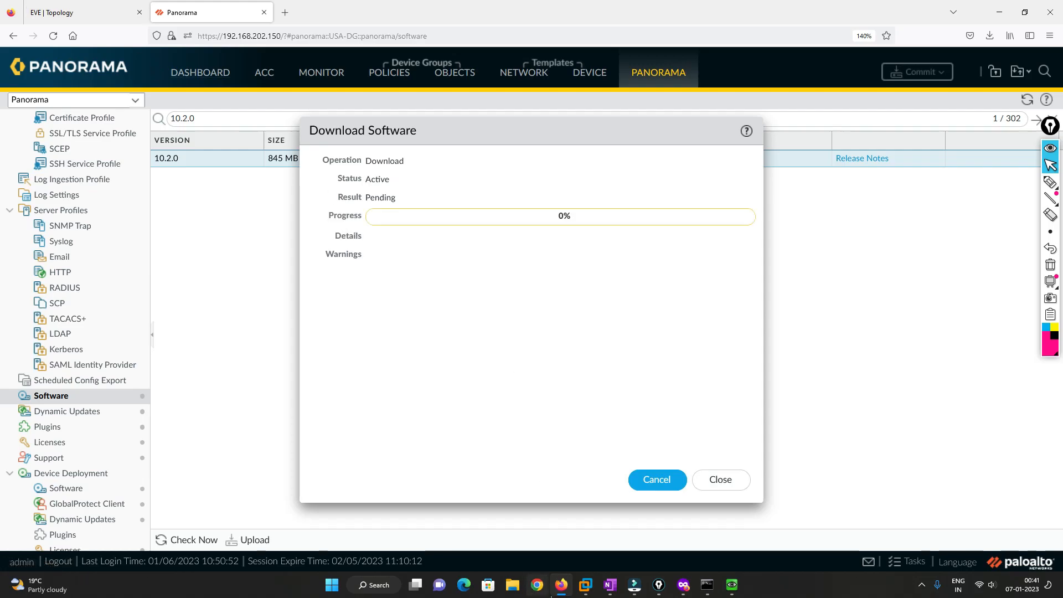
Switch to the upgrade path documentation and highlight the PAN-OS 10.2.0 download item under 10.1.x.
click(561, 584)
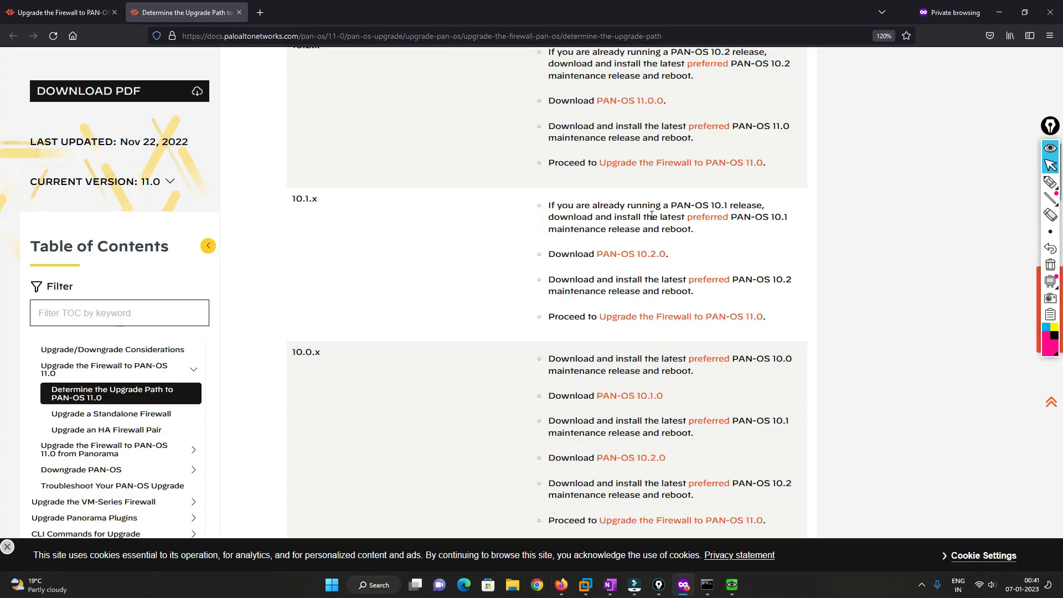
drag(666, 256, 599, 257)
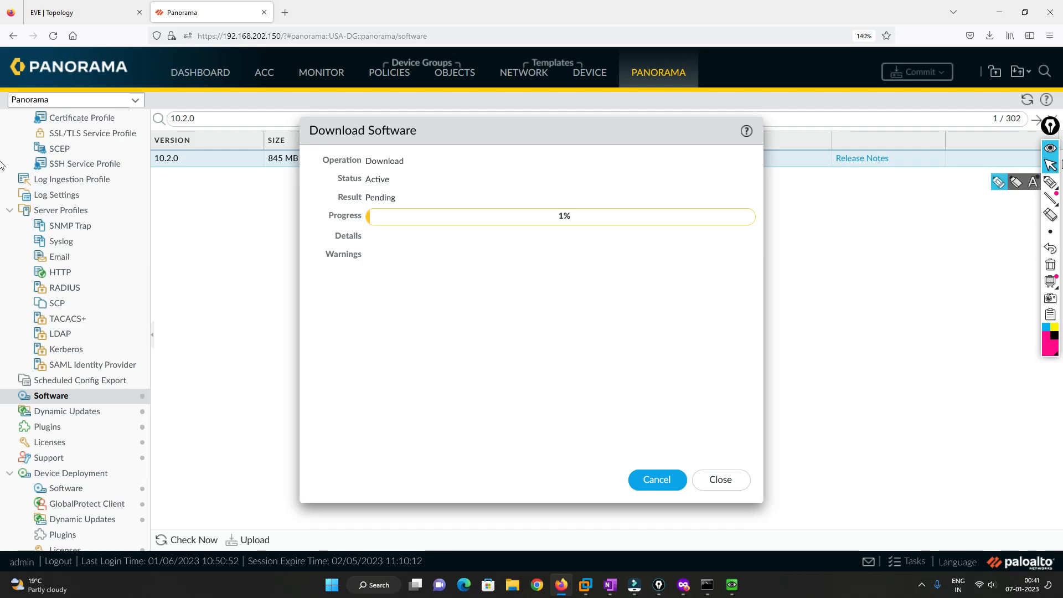
With the annotation pen, draw an arrow from the 10.2.0 entry to a handwritten "10.1.8", followed by another arrow, and write "10.2.8" below it.
click(1050, 183)
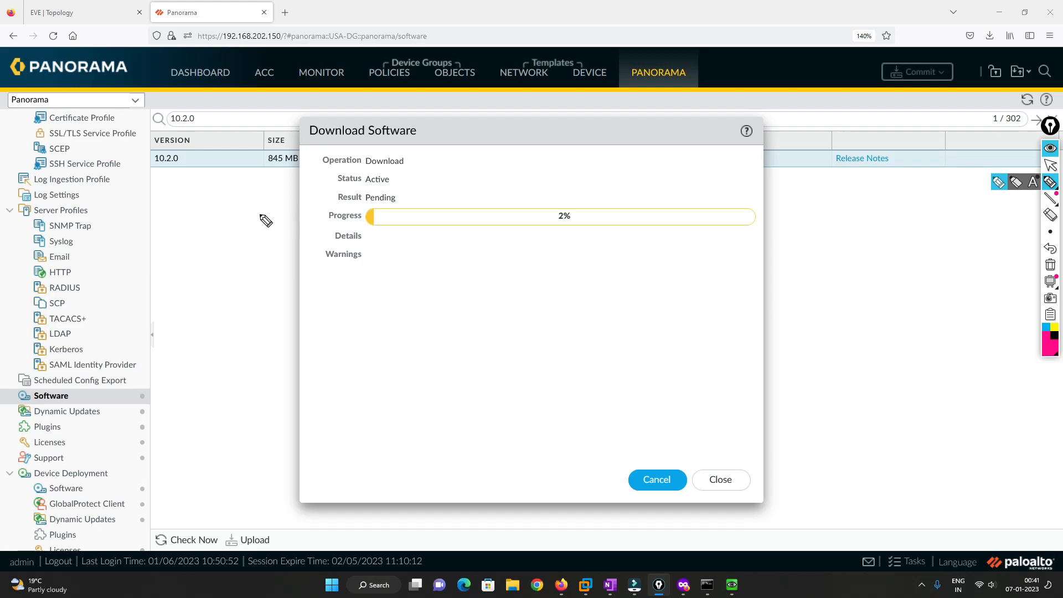
mouse_move(167, 169)
mouse_down()
mouse_move(165, 272)
mouse_move(313, 288)
mouse_move(309, 302)
mouse_up()
drag(356, 276, 358, 302)
click(387, 284)
drag(397, 270, 397, 290)
click(404, 283)
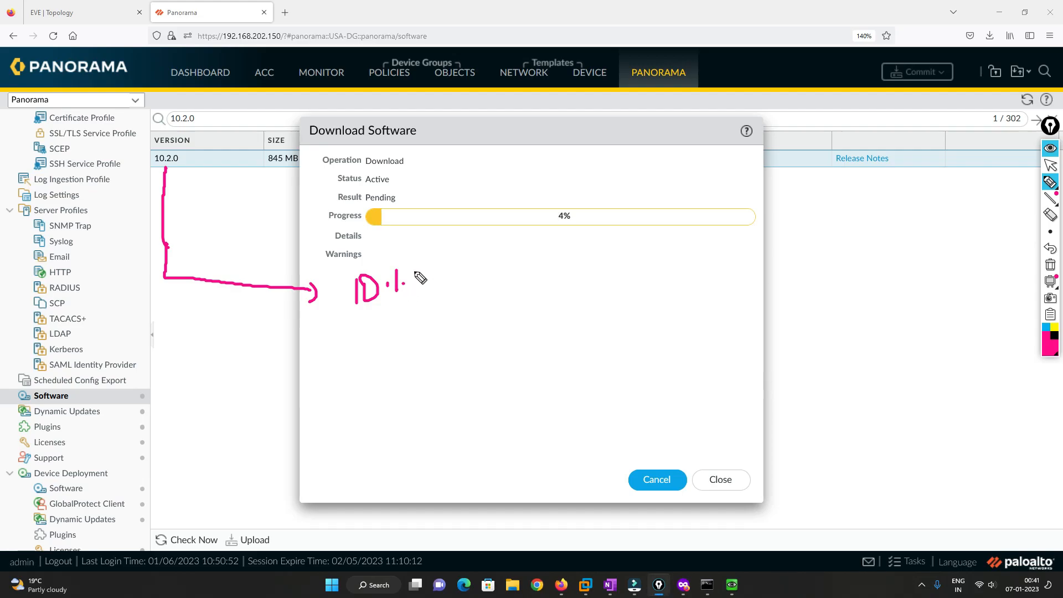
mouse_move(421, 266)
mouse_down()
mouse_move(419, 280)
mouse_move(420, 269)
mouse_move(481, 266)
mouse_move(476, 275)
mouse_up()
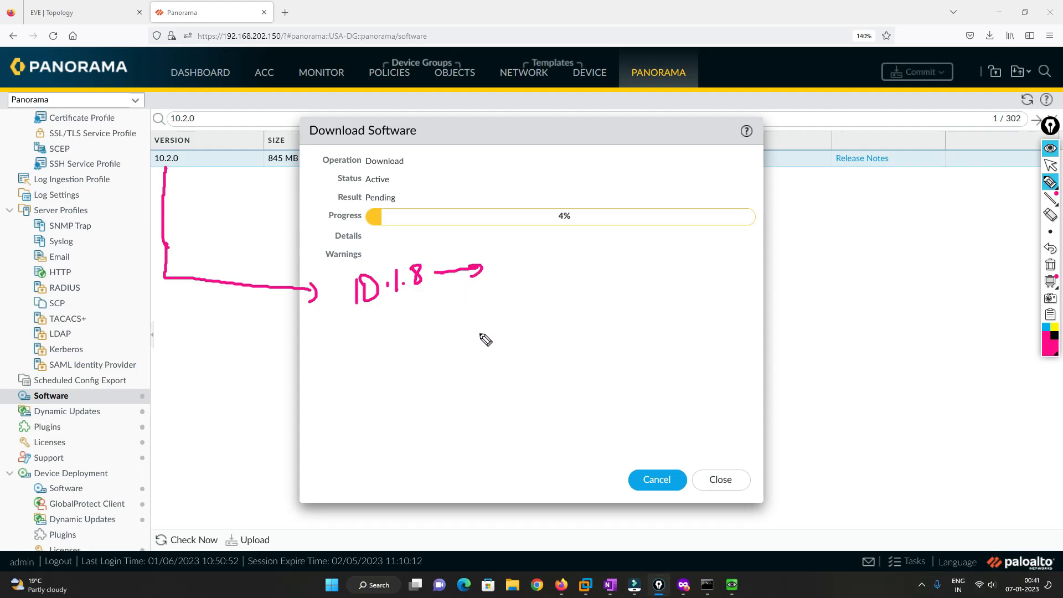
click(380, 342)
mouse_move(367, 341)
mouse_down()
mouse_move(367, 359)
mouse_move(408, 331)
mouse_move(413, 343)
mouse_move(432, 330)
mouse_up()
click(393, 340)
click(419, 337)
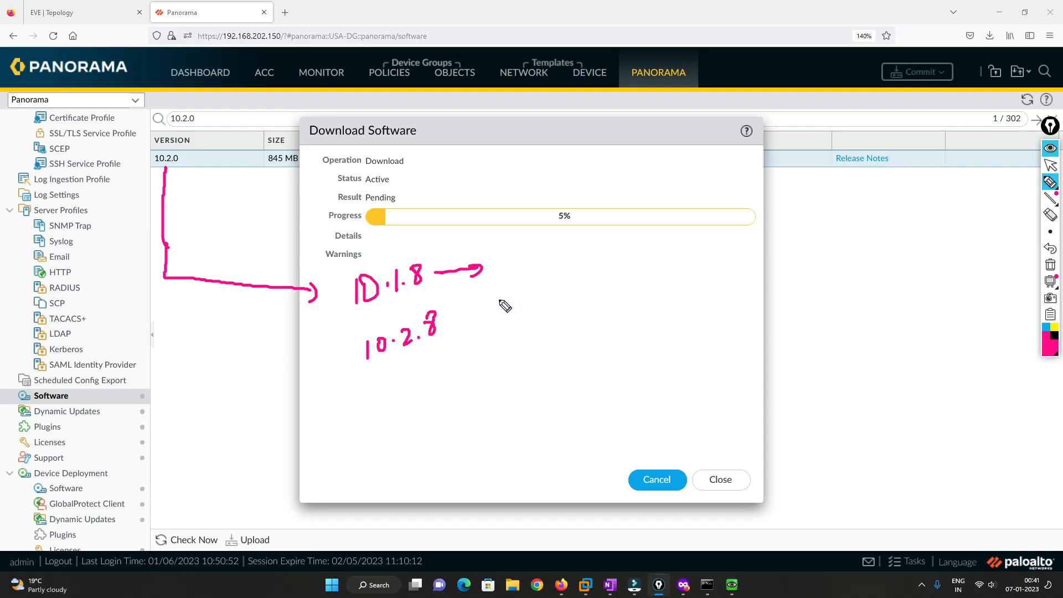
Handwrite "10.2.0" beside 10.1.8 with an arrow to "base" and a second arrow down to a circled word.
mouse_move(522, 260)
mouse_down()
mouse_move(521, 279)
mouse_move(532, 262)
mouse_move(563, 271)
mouse_move(582, 255)
mouse_move(674, 236)
mouse_up()
click(550, 268)
click(574, 265)
mouse_move(622, 262)
mouse_down()
mouse_move(625, 286)
mouse_move(631, 277)
mouse_move(626, 318)
mouse_move(640, 304)
mouse_move(657, 308)
mouse_move(653, 282)
mouse_move(613, 313)
mouse_move(647, 332)
mouse_move(669, 288)
mouse_up()
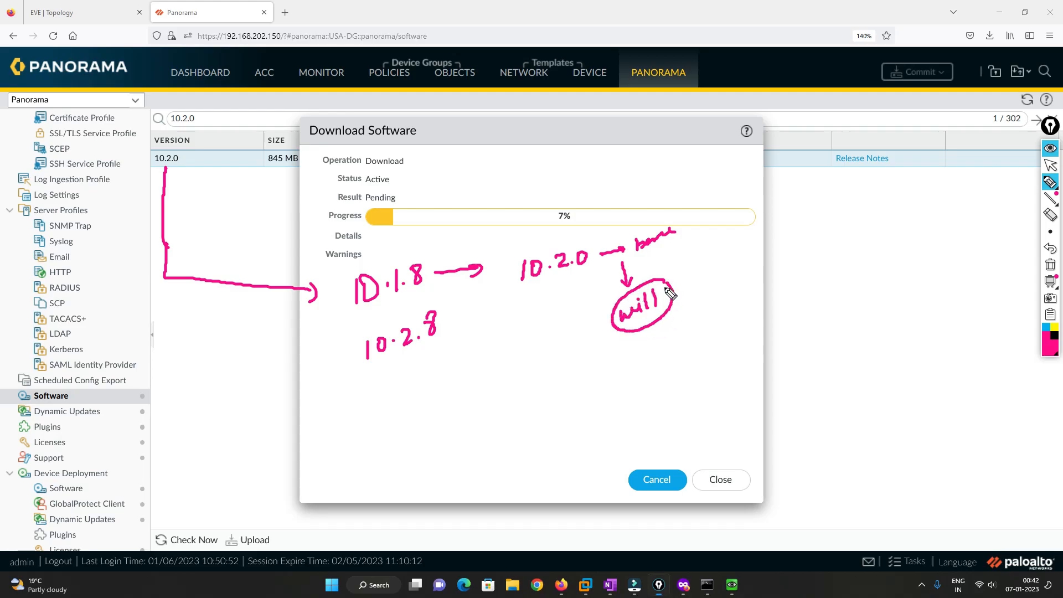
Handwrite a list of signature, app, URL, antivirus and WildFire content below the circled word, bracket it, and link it with an arrow.
mouse_move(649, 340)
mouse_down()
mouse_move(640, 360)
mouse_move(659, 360)
mouse_move(729, 310)
mouse_up()
click(671, 337)
mouse_move(697, 356)
mouse_down()
mouse_move(727, 346)
mouse_move(715, 381)
mouse_move(745, 375)
mouse_up()
mouse_move(716, 430)
mouse_down()
mouse_move(738, 423)
mouse_move(752, 394)
mouse_up()
mouse_move(727, 442)
mouse_down()
mouse_move(731, 452)
mouse_move(795, 418)
mouse_up()
drag(747, 294, 782, 424)
drag(793, 356, 825, 335)
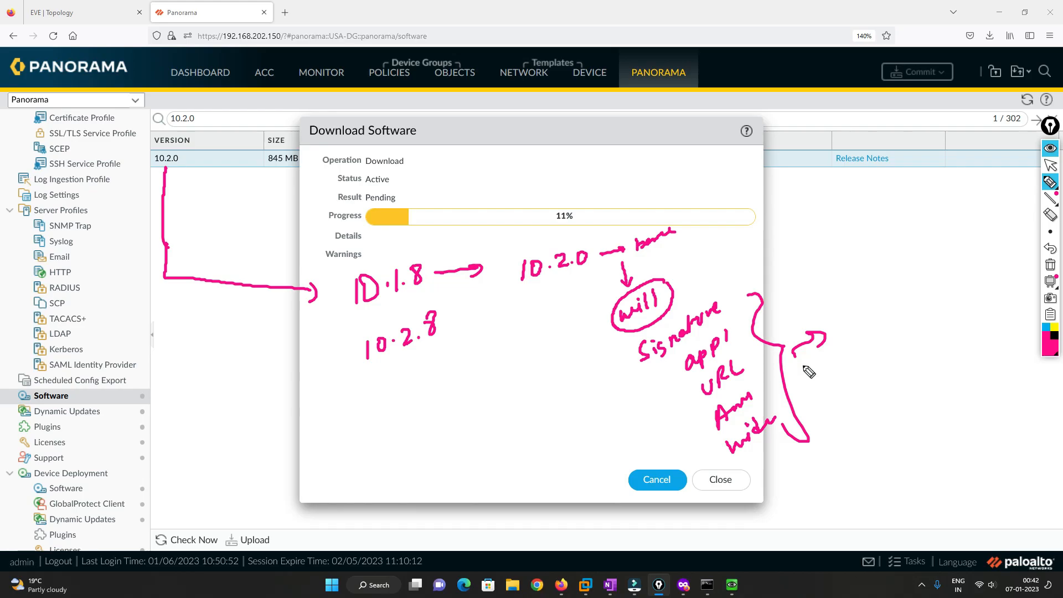
mouse_move(673, 284)
mouse_down()
mouse_move(695, 274)
mouse_move(698, 310)
mouse_move(706, 301)
mouse_up()
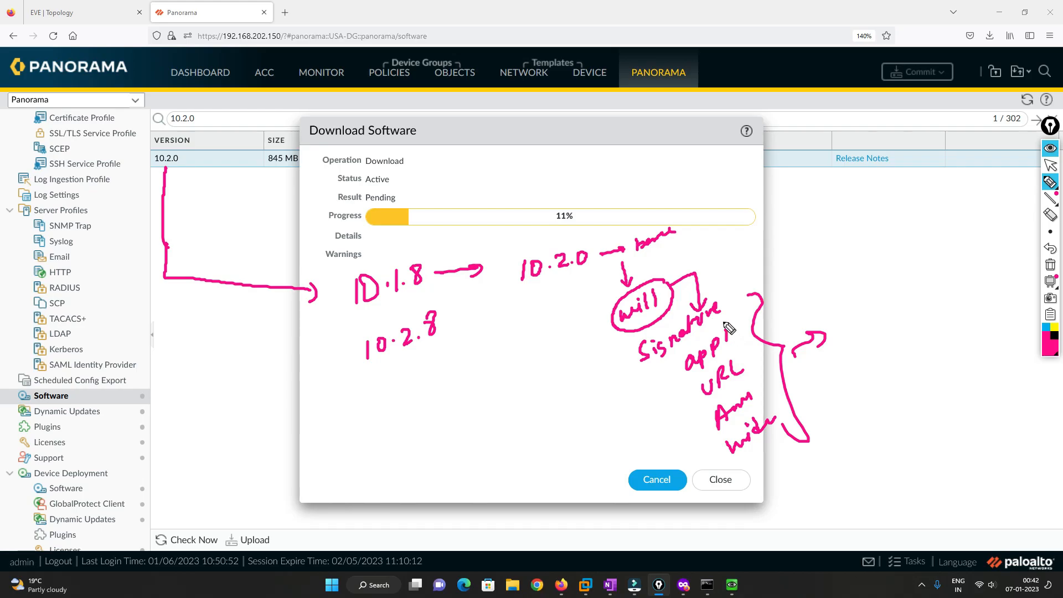
Link the handwritten 10.2.0 to the content list and 10.2.8 with arrows, circle both versions, add a Panorama download note, and clear all annotations.
mouse_move(565, 280)
mouse_down()
mouse_move(626, 401)
mouse_move(675, 400)
mouse_up()
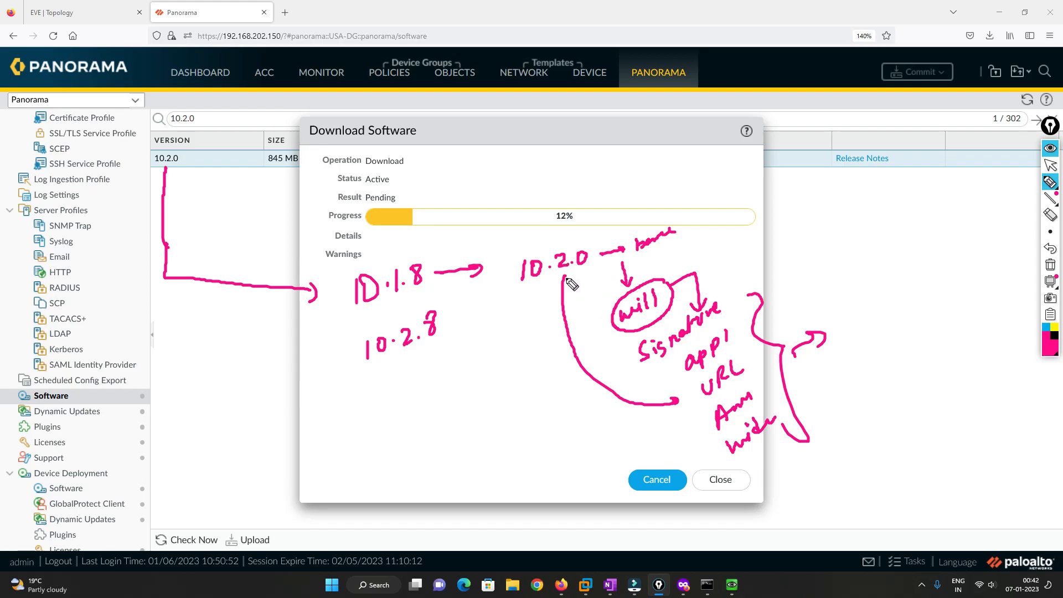
mouse_move(556, 280)
mouse_down()
mouse_move(574, 280)
mouse_move(540, 287)
mouse_move(516, 325)
mouse_move(449, 336)
mouse_move(464, 328)
mouse_up()
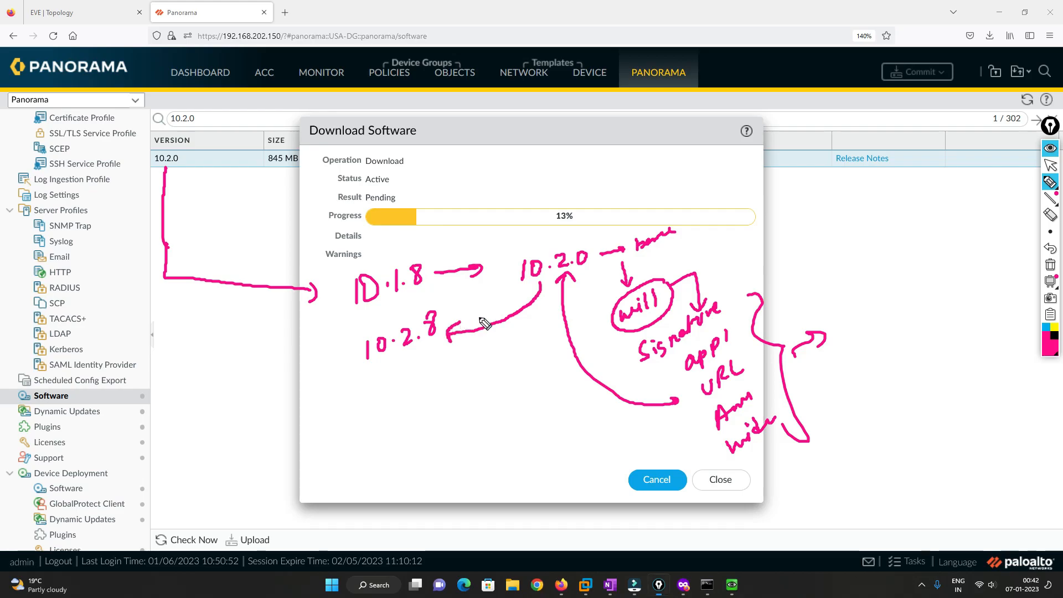
mouse_move(587, 240)
mouse_down()
mouse_move(561, 239)
mouse_move(518, 275)
mouse_move(540, 292)
mouse_move(584, 277)
mouse_move(599, 252)
mouse_move(588, 239)
mouse_up()
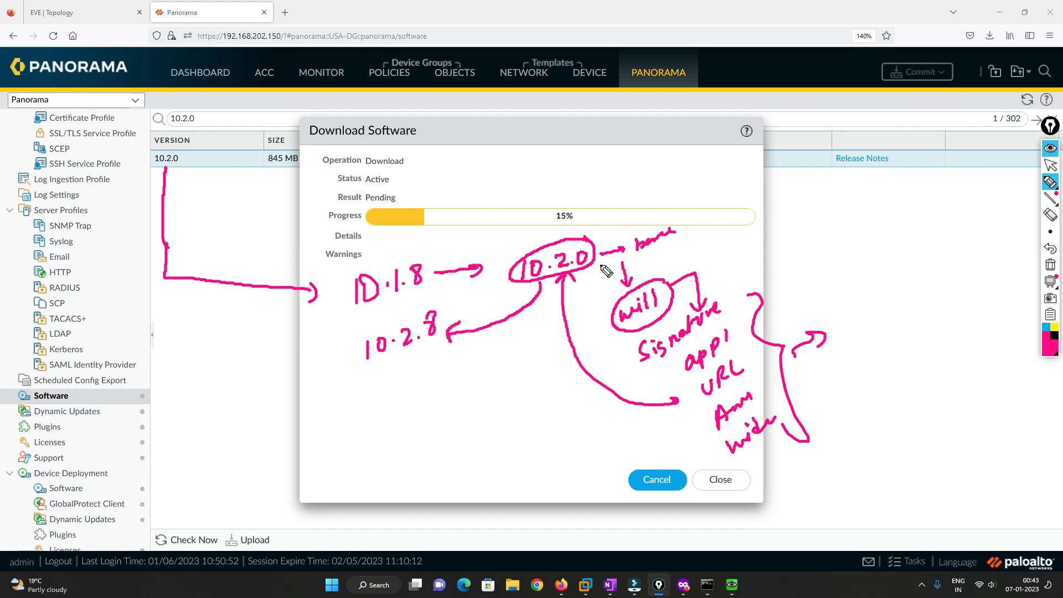
mouse_move(602, 172)
mouse_down()
mouse_move(599, 179)
mouse_move(642, 152)
mouse_move(637, 169)
mouse_move(659, 175)
mouse_move(714, 160)
mouse_up()
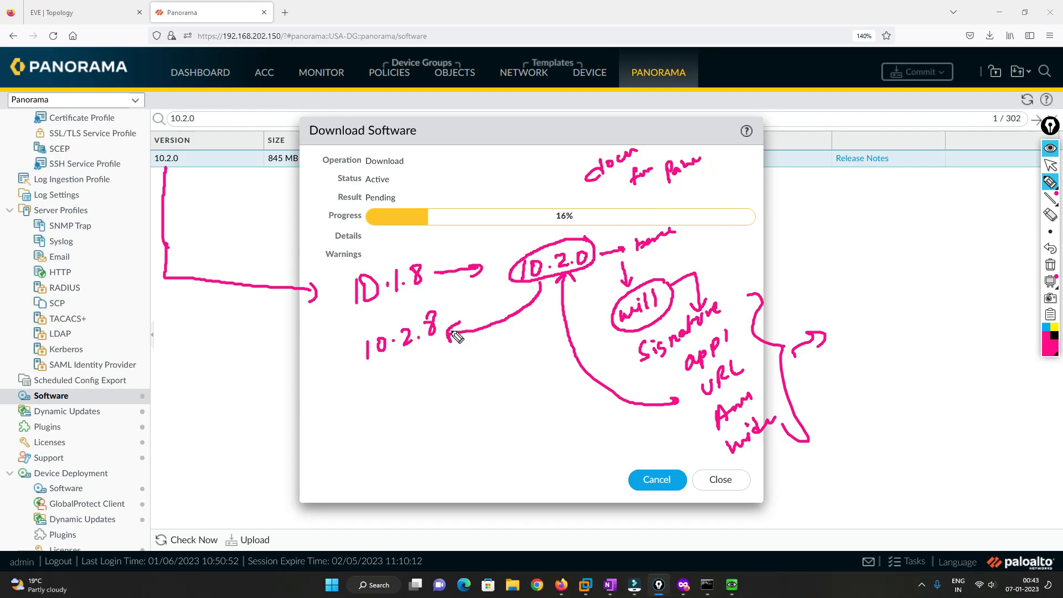
mouse_move(582, 242)
mouse_down()
mouse_move(514, 269)
mouse_move(556, 288)
mouse_move(601, 256)
mouse_up()
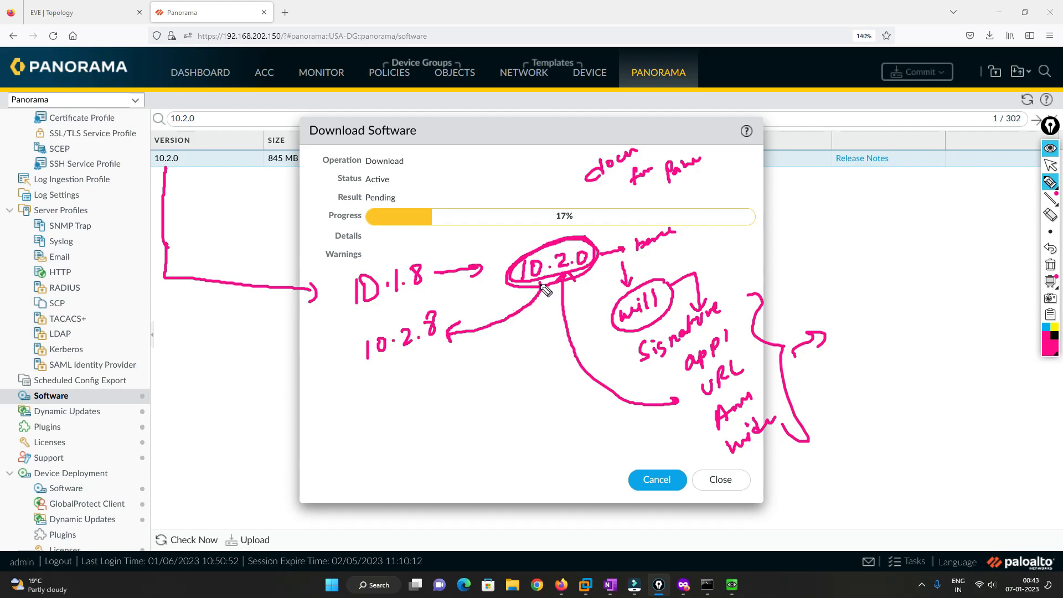
mouse_move(546, 299)
mouse_down()
mouse_move(453, 348)
mouse_move(464, 320)
mouse_move(437, 295)
mouse_move(351, 372)
mouse_move(402, 371)
mouse_move(455, 330)
mouse_move(459, 298)
mouse_up()
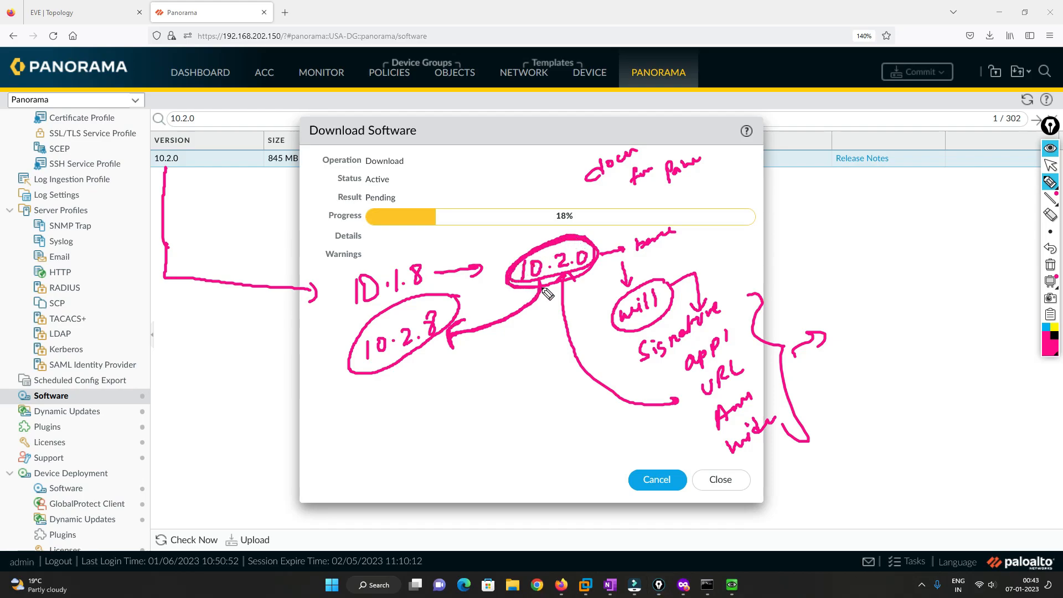
mouse_move(599, 270)
mouse_down()
mouse_move(559, 235)
mouse_move(510, 271)
mouse_move(542, 285)
mouse_move(594, 272)
mouse_up()
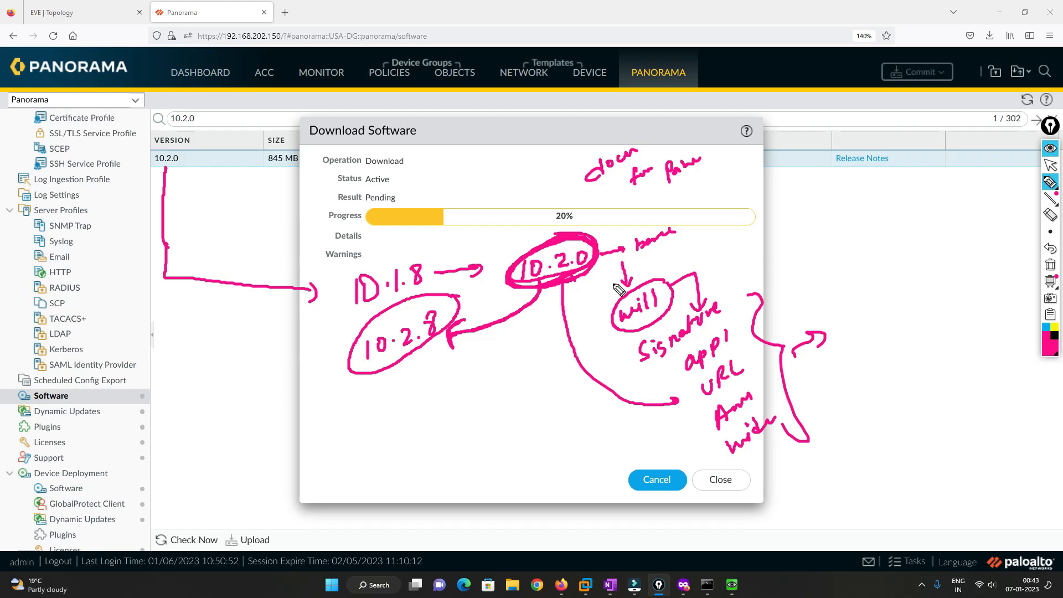
click(1050, 265)
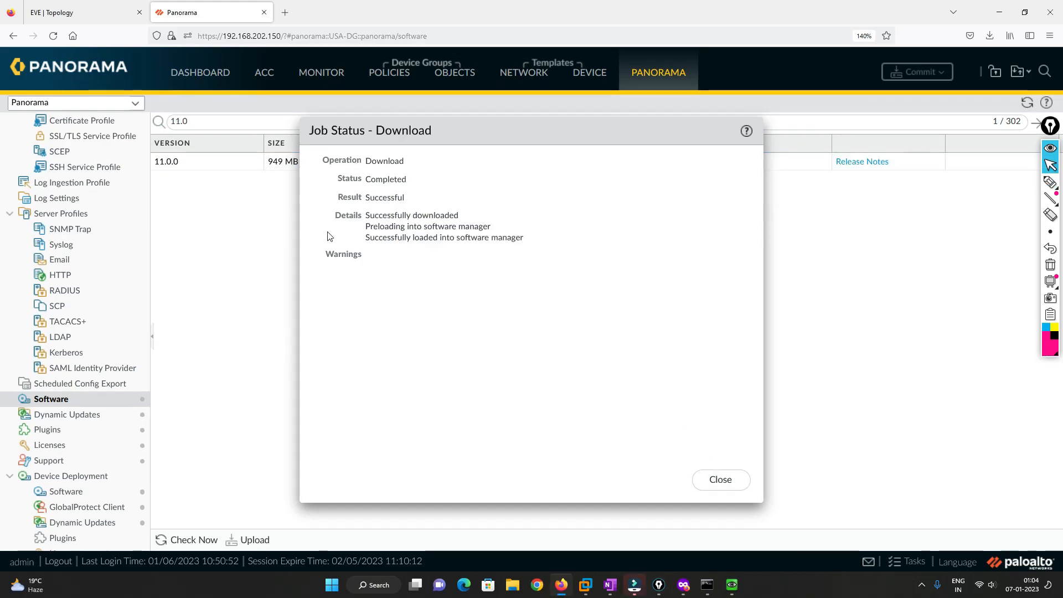
Close the completed download job status and filter the software list for 10.2.0.
click(717, 482)
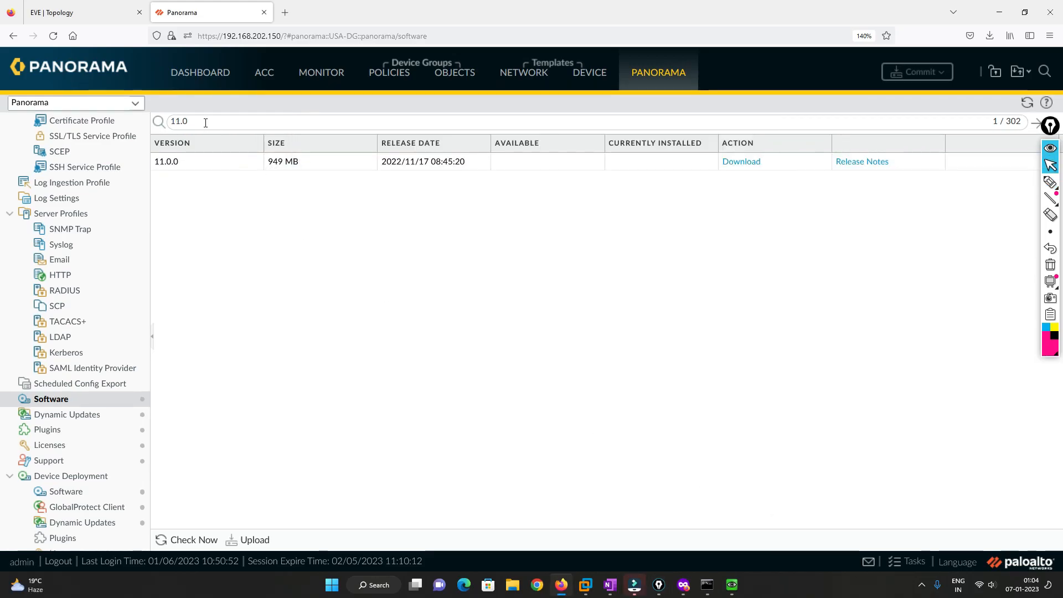
drag(206, 123, 130, 119)
text(10.2.0)
key(Return)
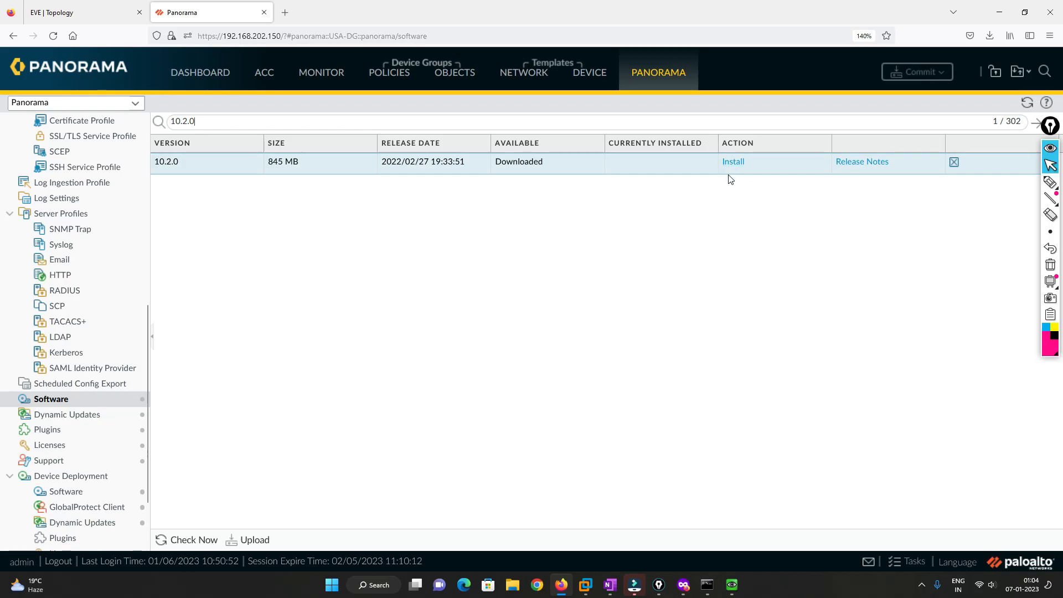
Consult the documented upgrade path, widen the software filter to "10.2.", download version 10.2.3, and close the completed download dialog.
click(562, 581)
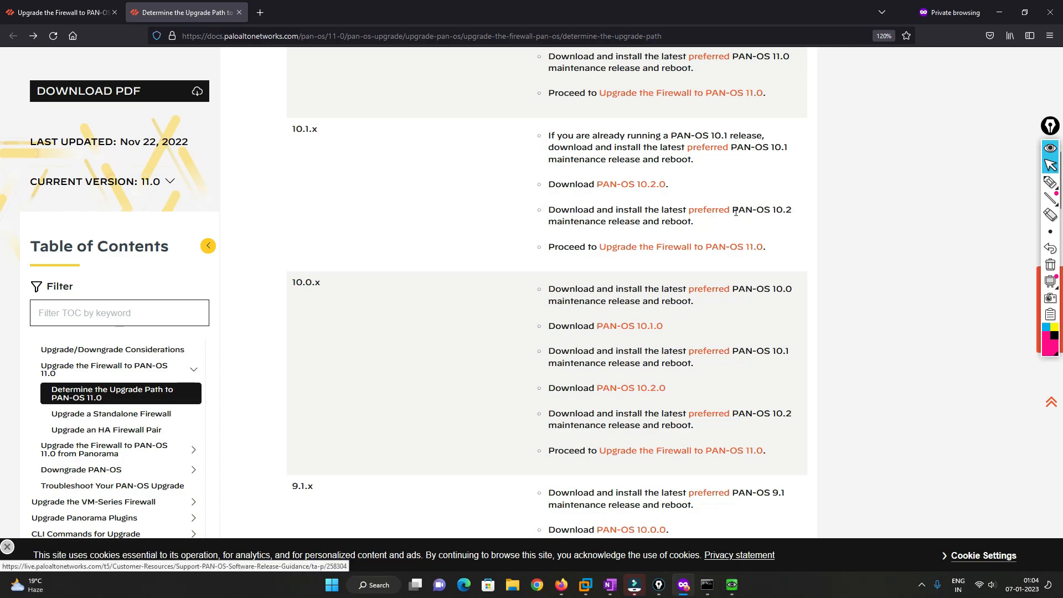
click(561, 585)
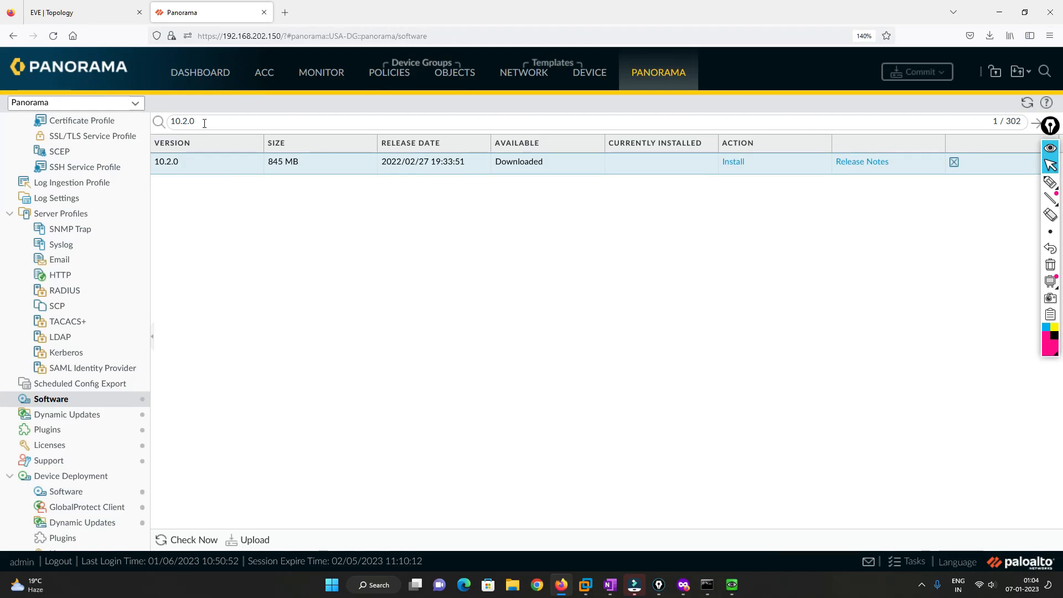
key(BackSpace)
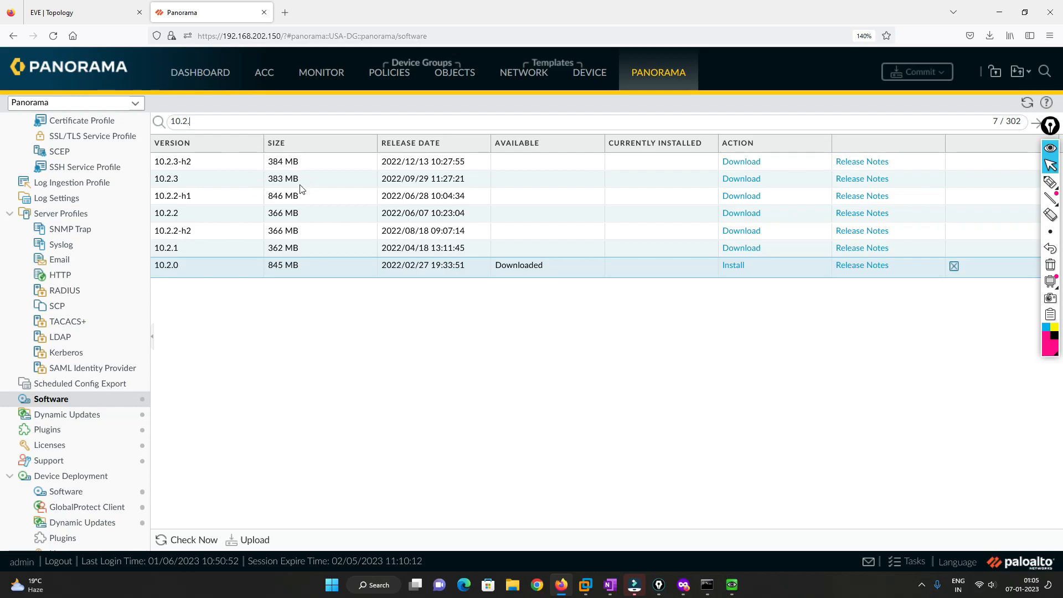
click(740, 180)
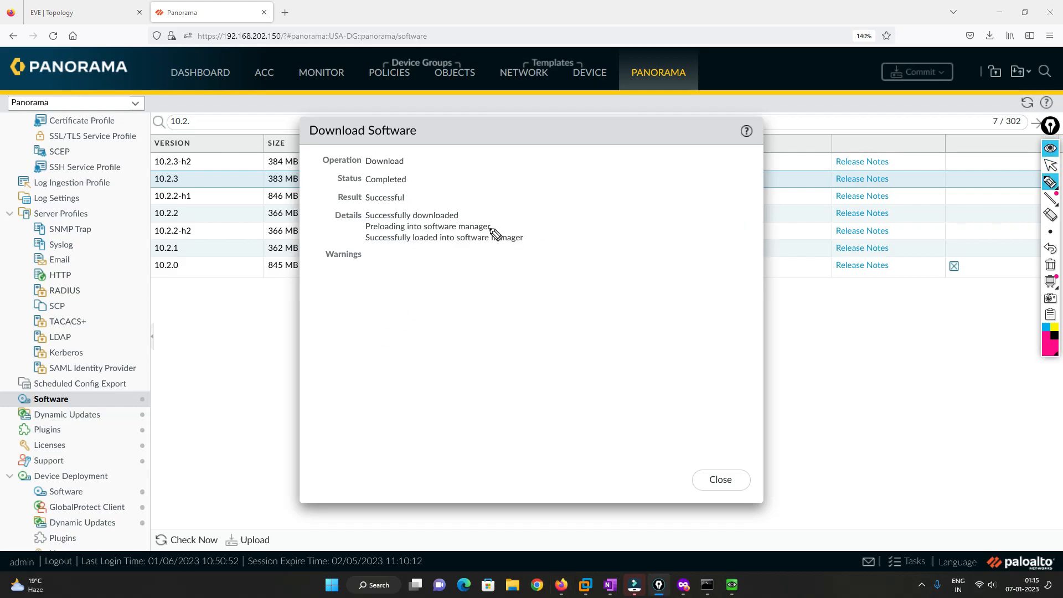
click(1050, 165)
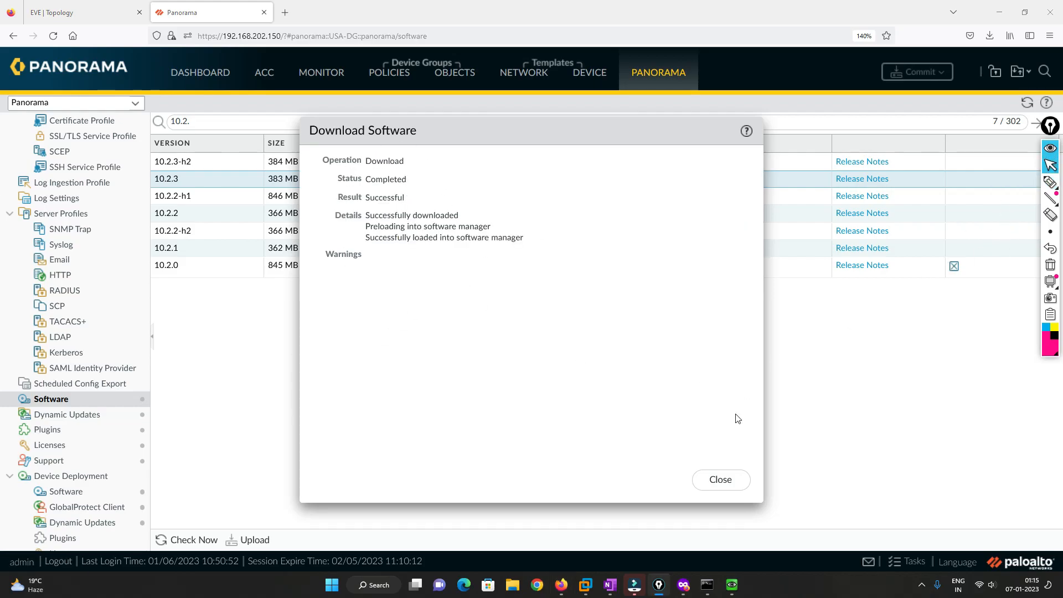
click(719, 479)
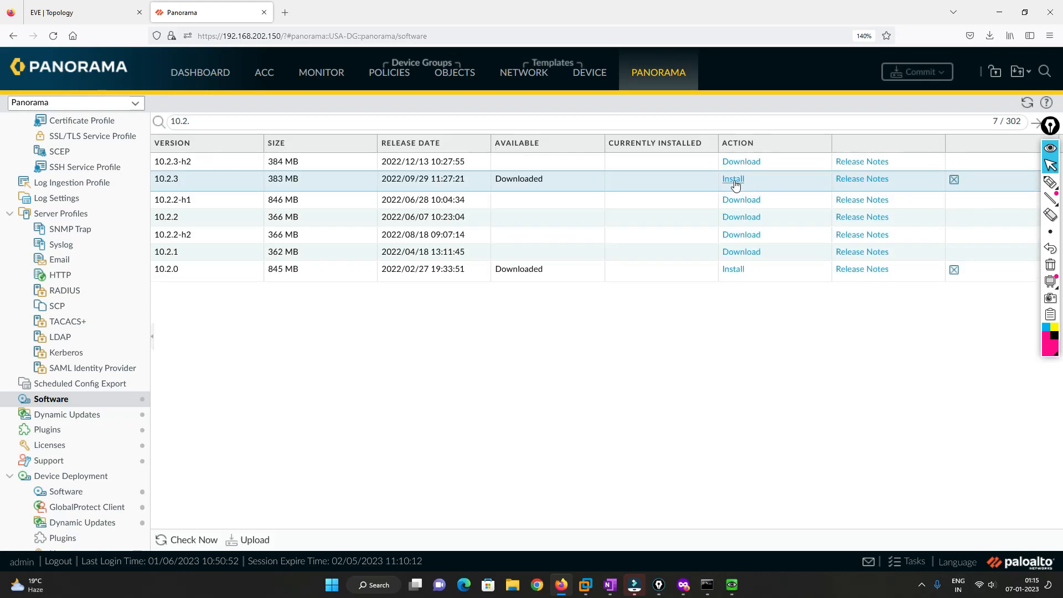
Highlight the 10.2 maintenance release and reboot instruction in the upgrade path documentation, and return to Panorama's software list.
click(561, 584)
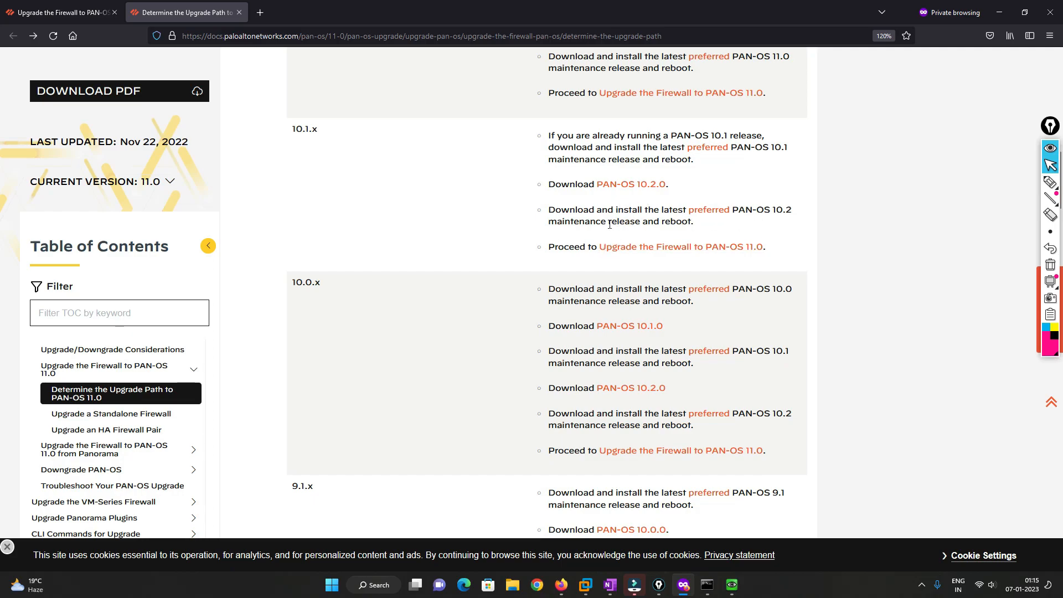
drag(597, 222, 682, 224)
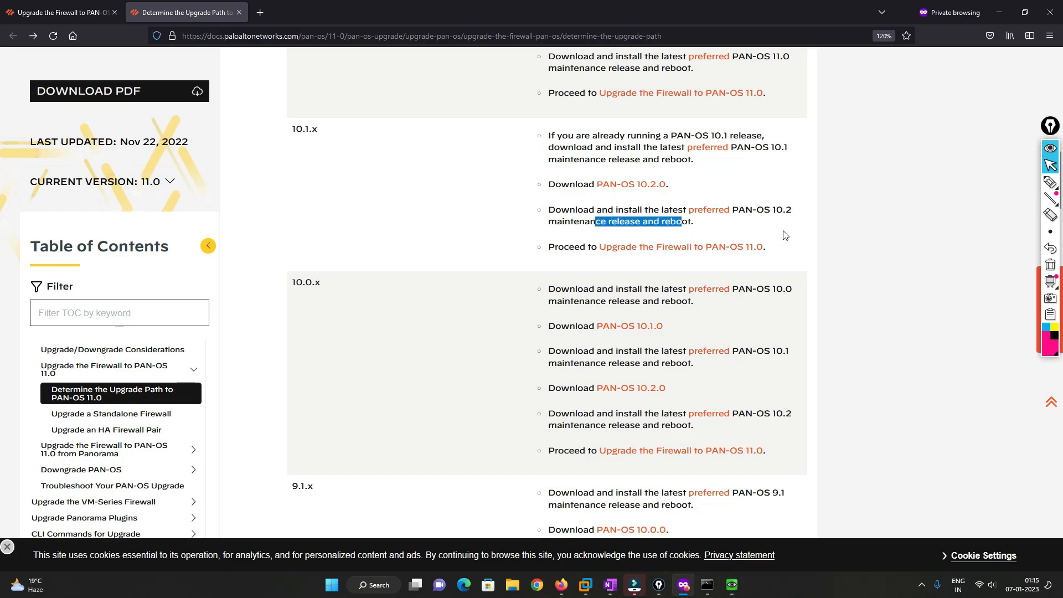
click(564, 589)
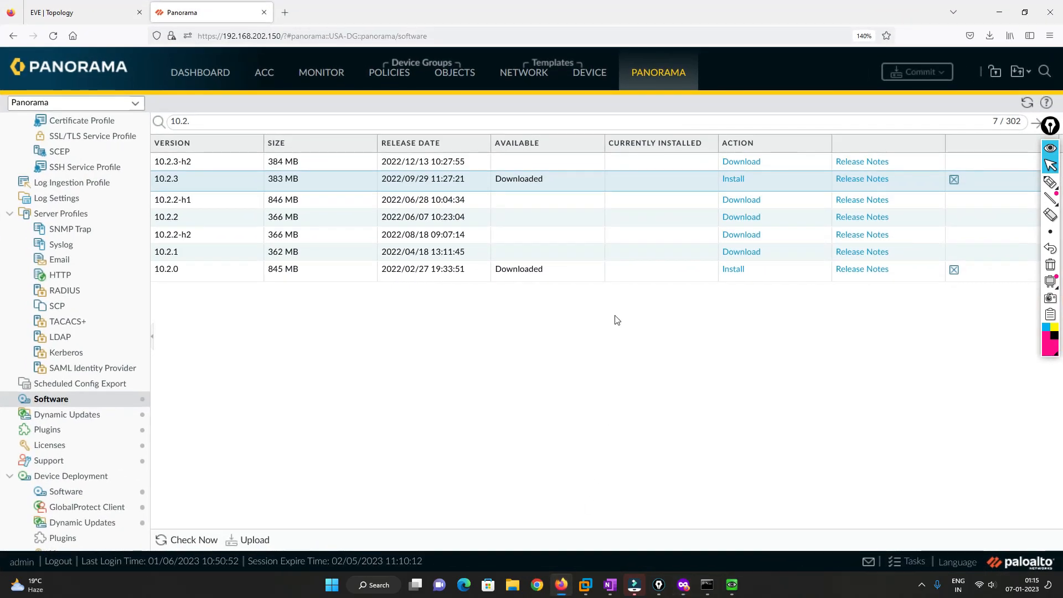
Start installing Panorama 10.2.3 and highlight the feature release warning, including its notes on new features, configuration migration and downgrade compatibility.
click(734, 179)
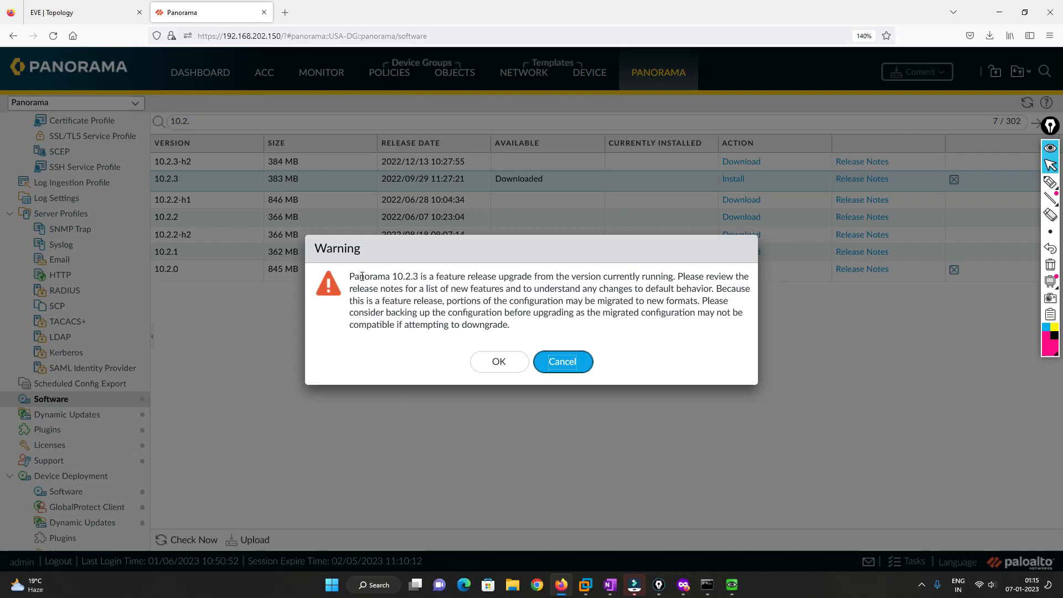
drag(351, 276, 743, 330)
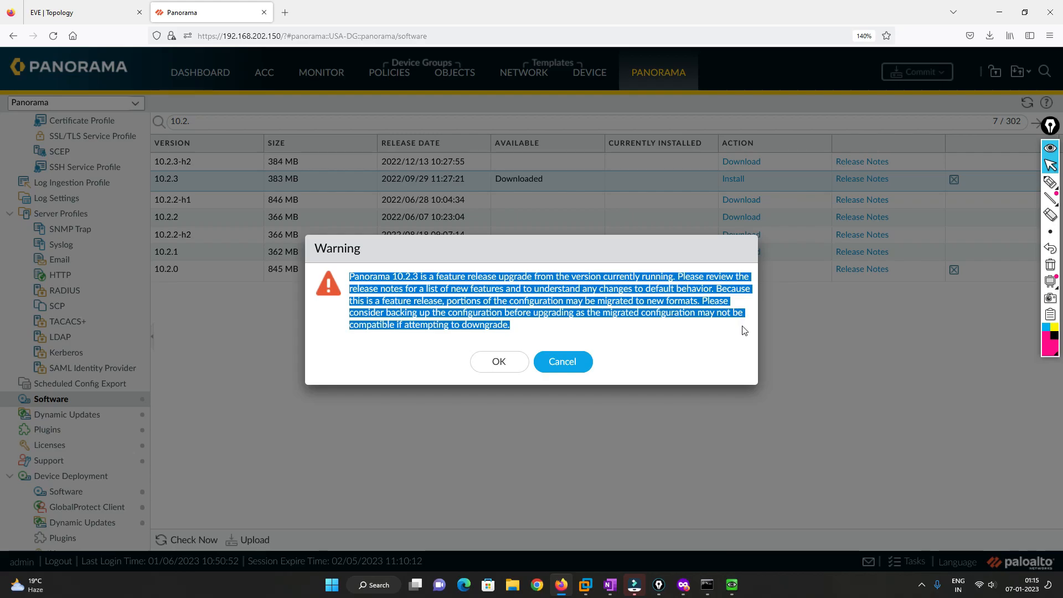
click(475, 280)
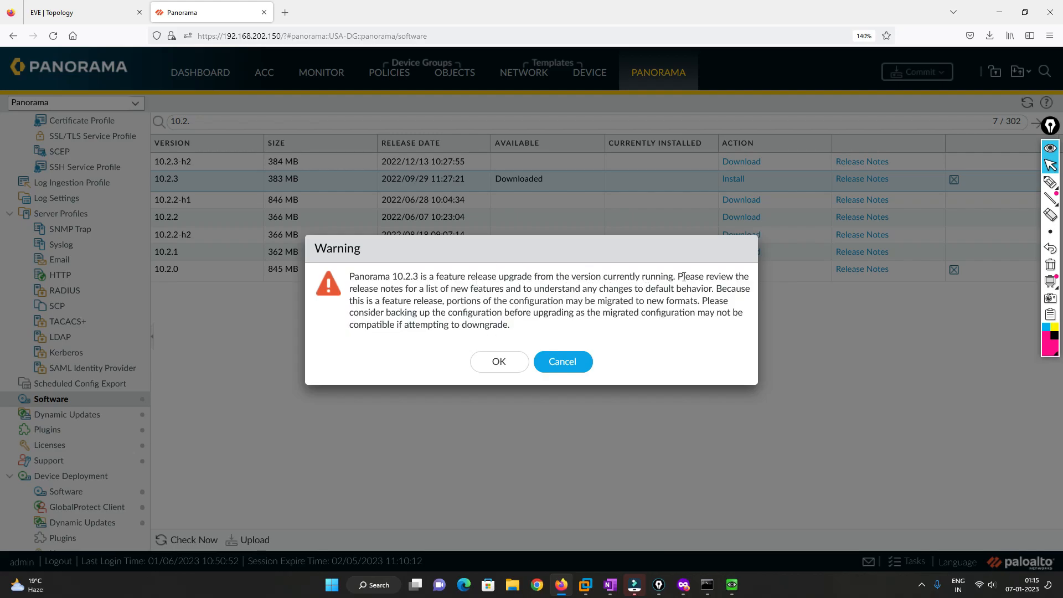
drag(398, 288, 736, 289)
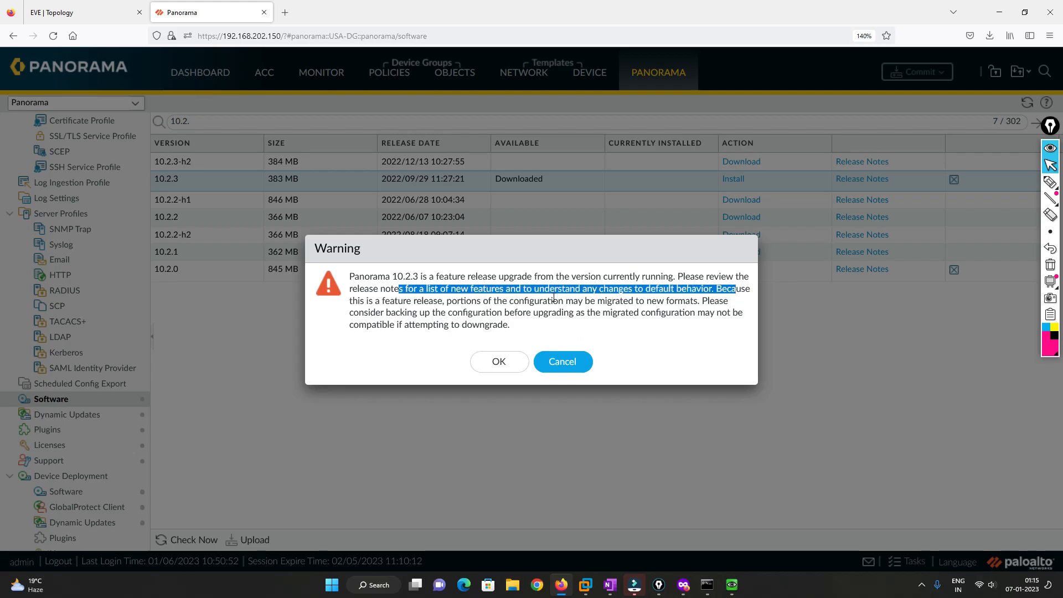
drag(510, 300, 701, 302)
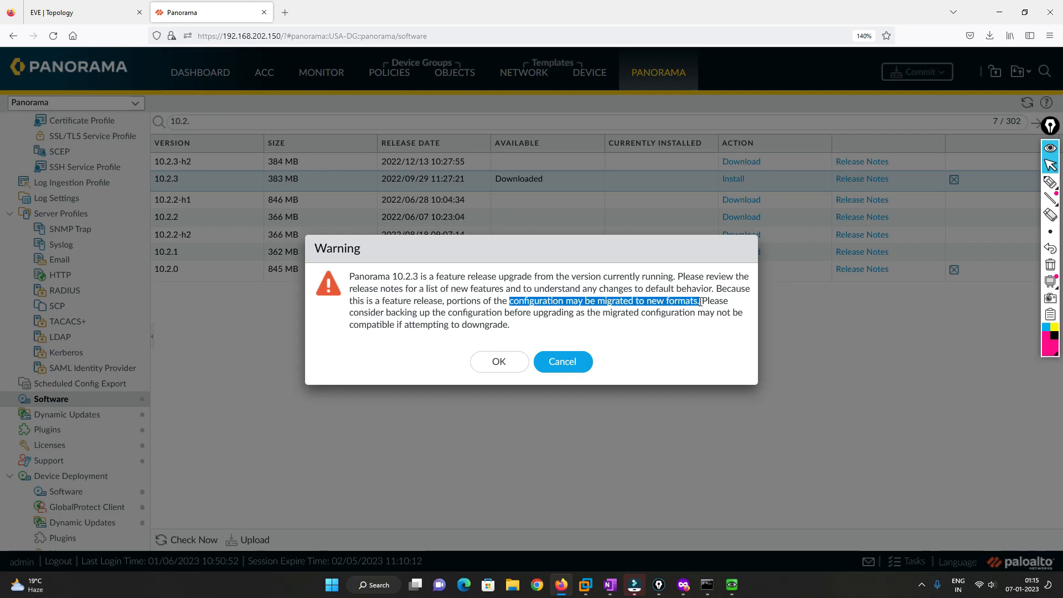
click(645, 303)
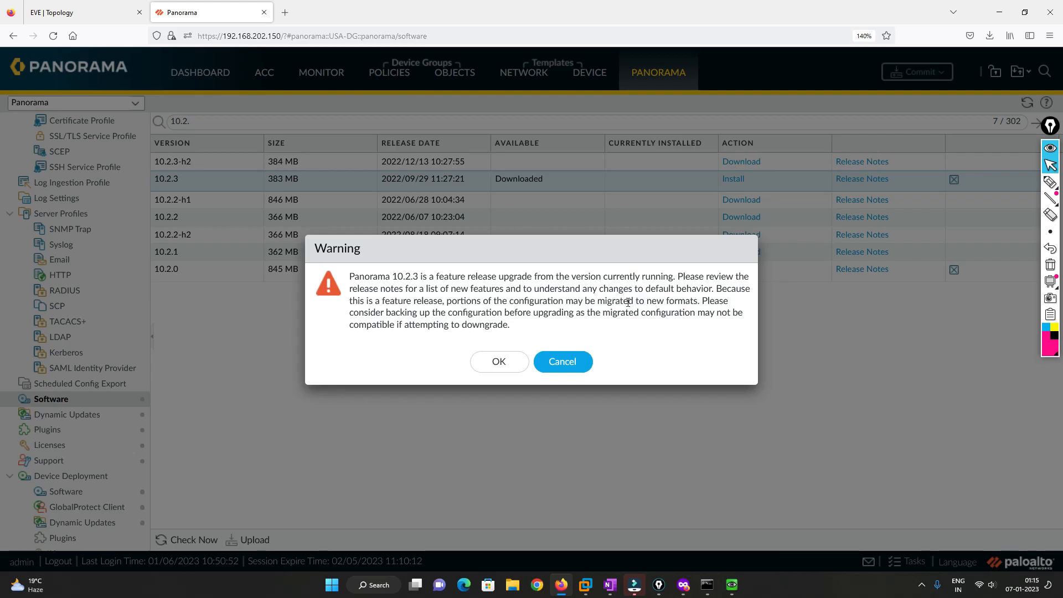
drag(627, 303, 699, 301)
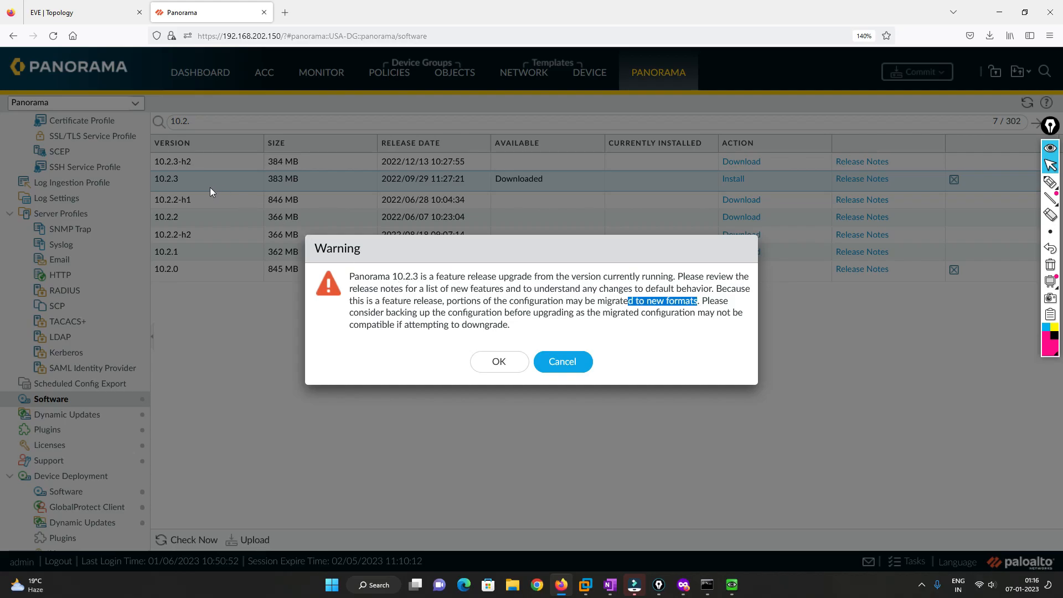
drag(391, 277, 638, 327)
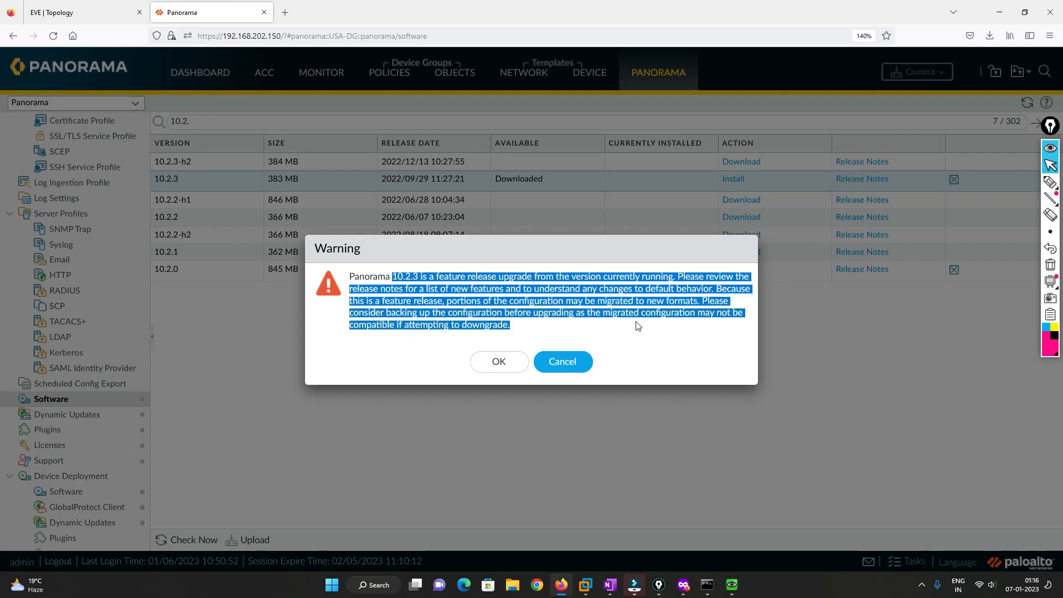
click(463, 336)
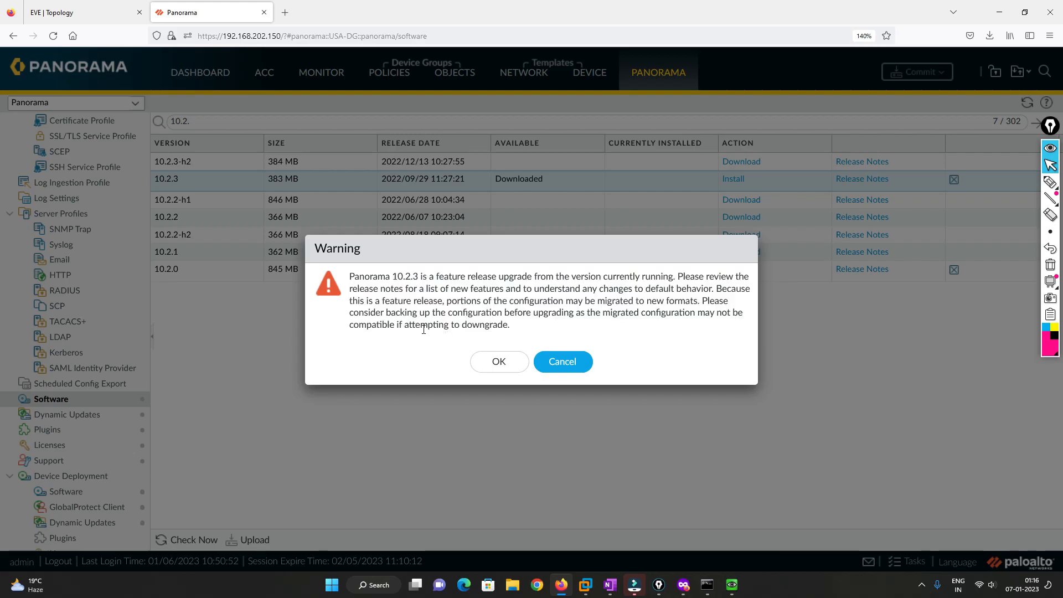
drag(400, 325, 509, 326)
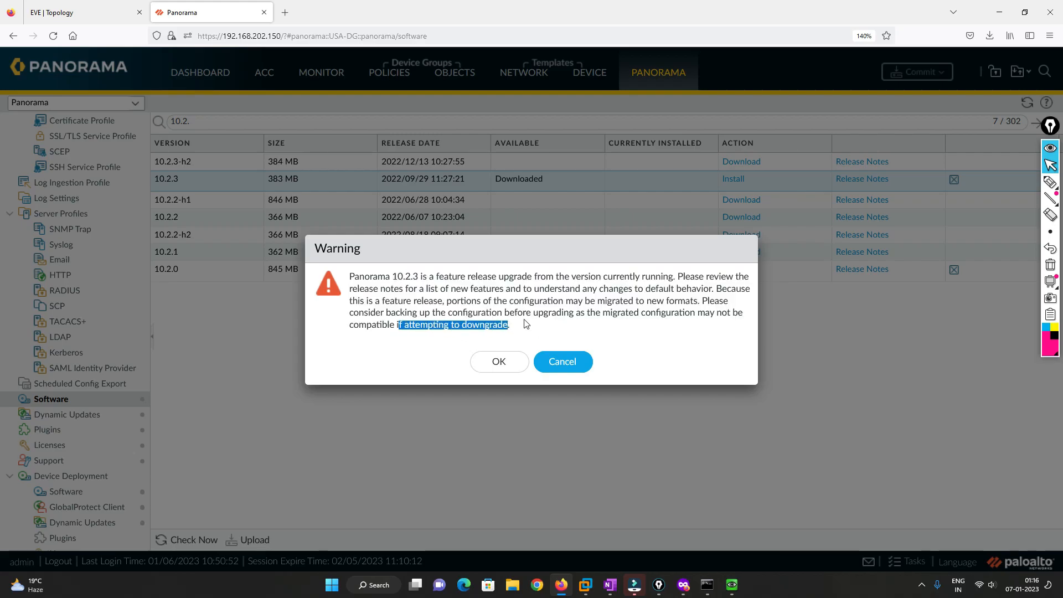
click(515, 328)
drag(515, 328, 351, 274)
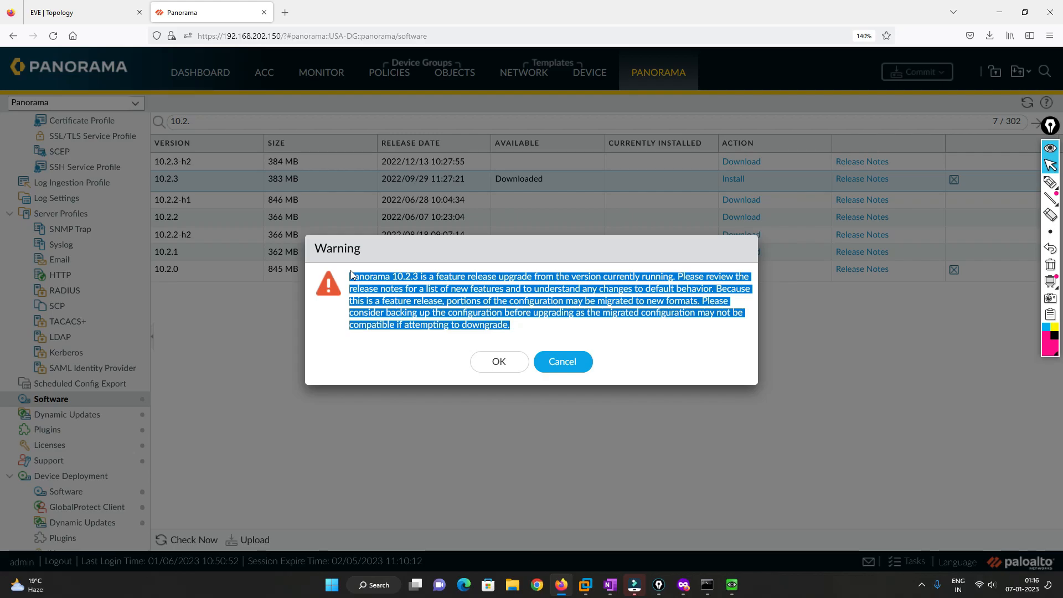
Handwrite the versions 10.1.0, 10.2.0 and 10.2.8 below the warning, linking 10.1.0 to 10.2.0 with a line and circling 10.2.0.
mouse_move(1043, 206)
click(1050, 181)
mouse_move(371, 471)
mouse_down()
mouse_move(372, 493)
mouse_move(382, 463)
mouse_move(401, 473)
mouse_move(419, 449)
mouse_move(507, 424)
mouse_move(510, 443)
mouse_up()
click(393, 477)
click(408, 471)
drag(519, 422, 549, 427)
click(534, 426)
click(559, 415)
mouse_move(567, 403)
mouse_down()
mouse_move(581, 403)
mouse_move(574, 414)
mouse_up()
mouse_move(514, 455)
mouse_down()
mouse_move(602, 423)
mouse_move(501, 441)
mouse_move(642, 443)
mouse_move(654, 422)
mouse_move(680, 437)
mouse_move(707, 426)
mouse_up()
click(692, 427)
Handwrite 10.1.8 with an arrow to 10.2.0, draw another arrow from 10.2.0 to 10.2.8, and clear all annotations.
mouse_move(312, 531)
mouse_down()
mouse_move(309, 550)
mouse_move(322, 532)
mouse_move(348, 535)
mouse_move(373, 509)
mouse_move(504, 456)
mouse_move(499, 467)
mouse_up()
click(336, 534)
click(355, 528)
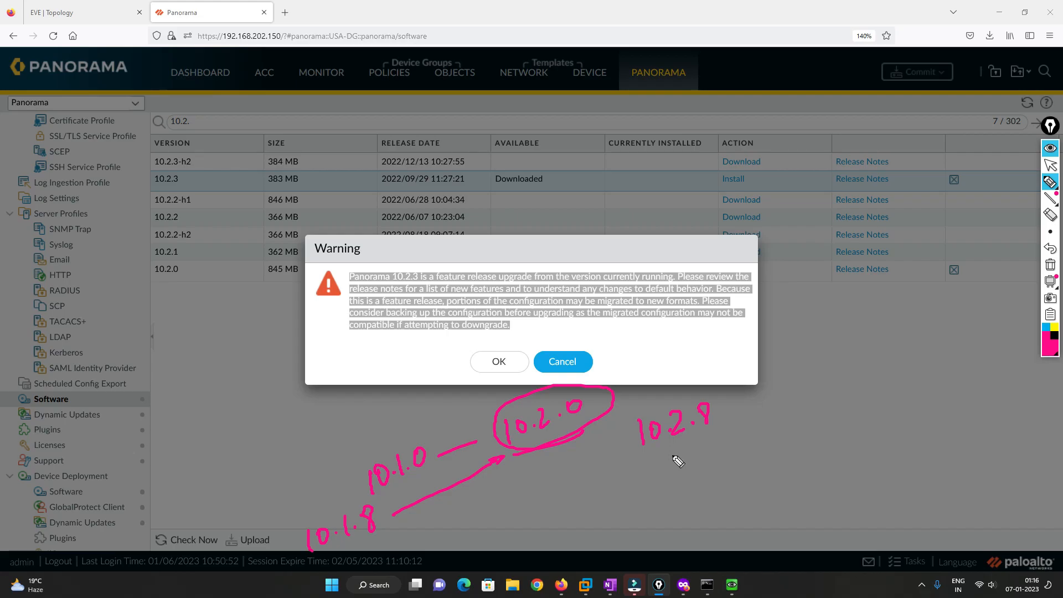
mouse_move(590, 436)
mouse_down()
mouse_move(515, 404)
mouse_move(614, 398)
mouse_move(564, 441)
mouse_move(501, 448)
mouse_move(532, 424)
mouse_move(628, 436)
mouse_up()
mouse_move(614, 431)
mouse_down()
mouse_move(629, 437)
mouse_move(616, 444)
mouse_up()
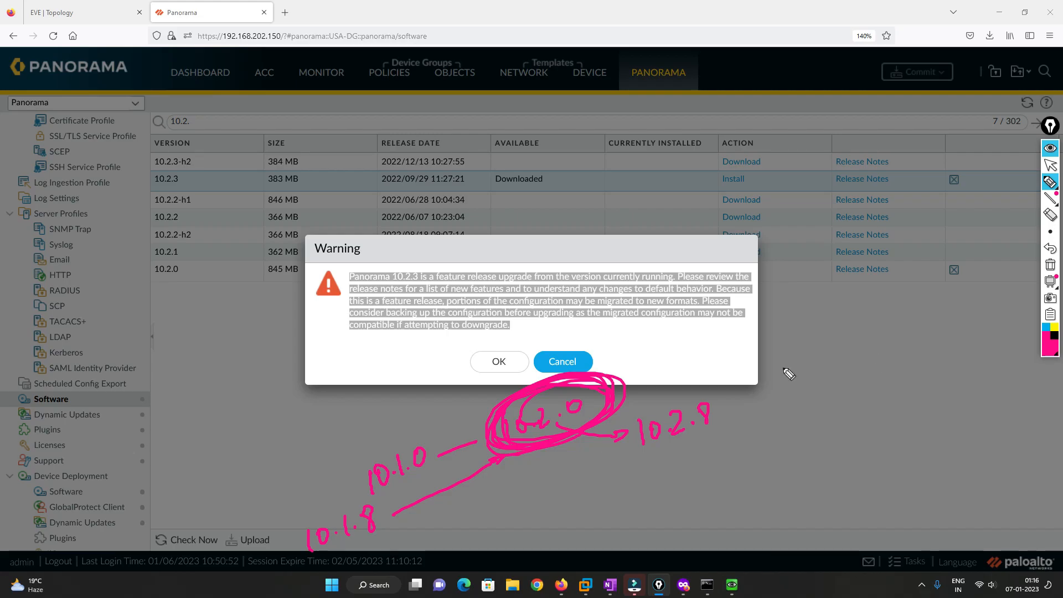
click(1050, 265)
click(1051, 165)
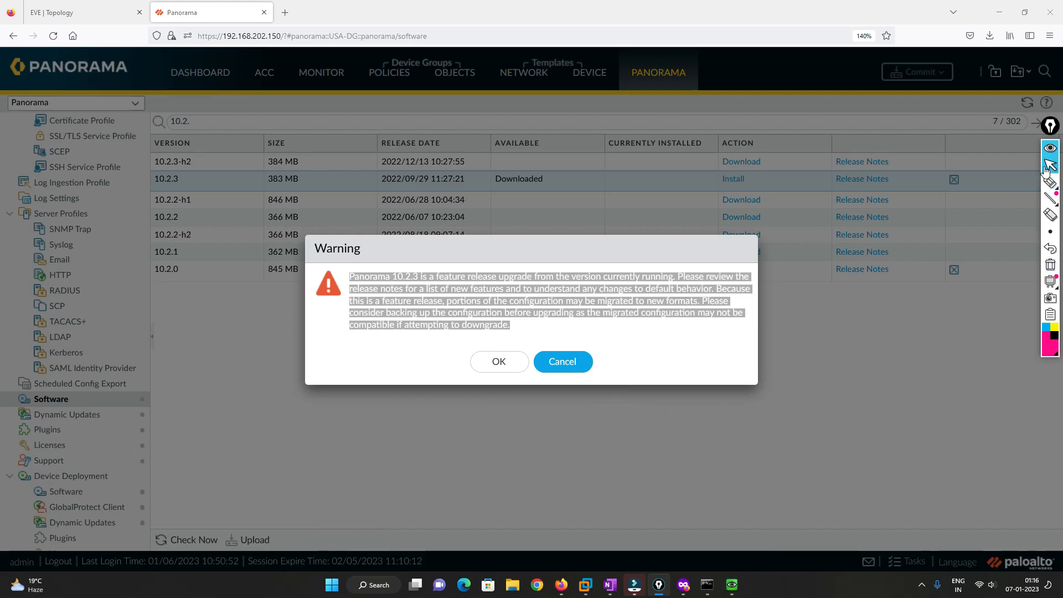
Try to install version 10.2.3, highlight the content version requirement in the job details, and close the job status.
click(501, 364)
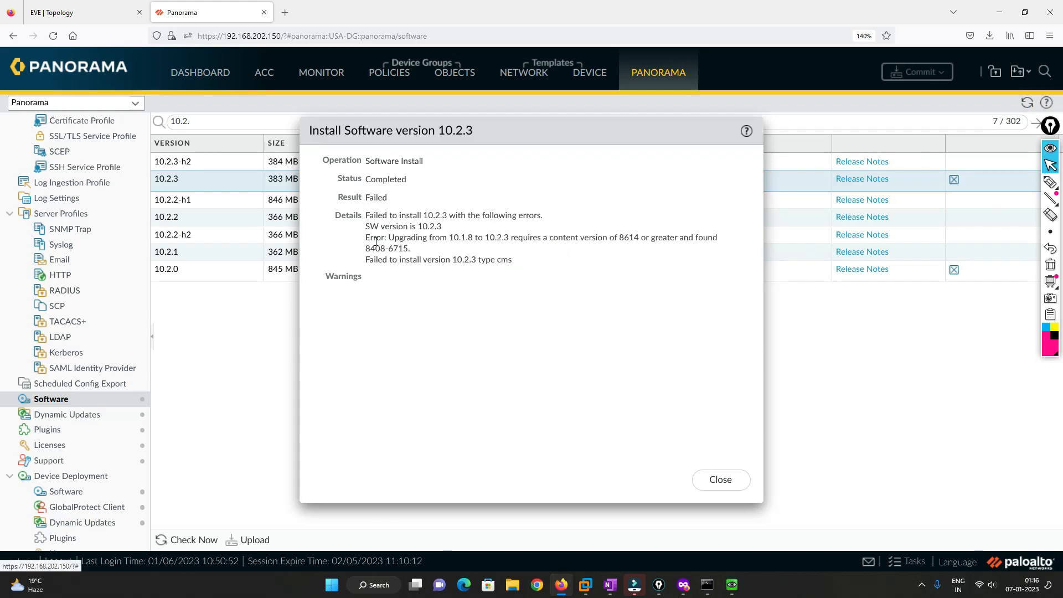
drag(366, 236, 417, 252)
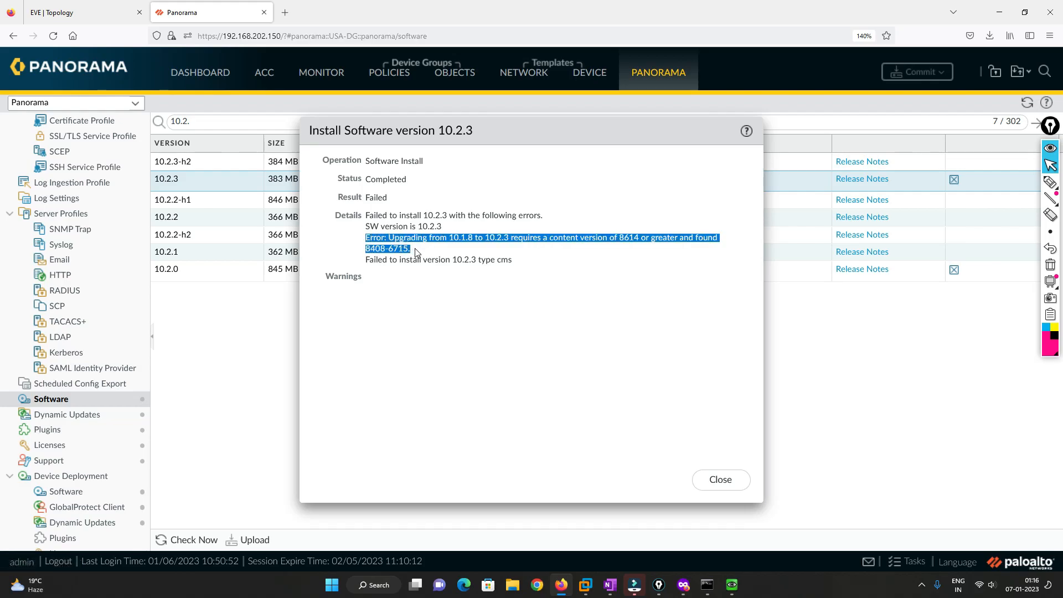
click(590, 254)
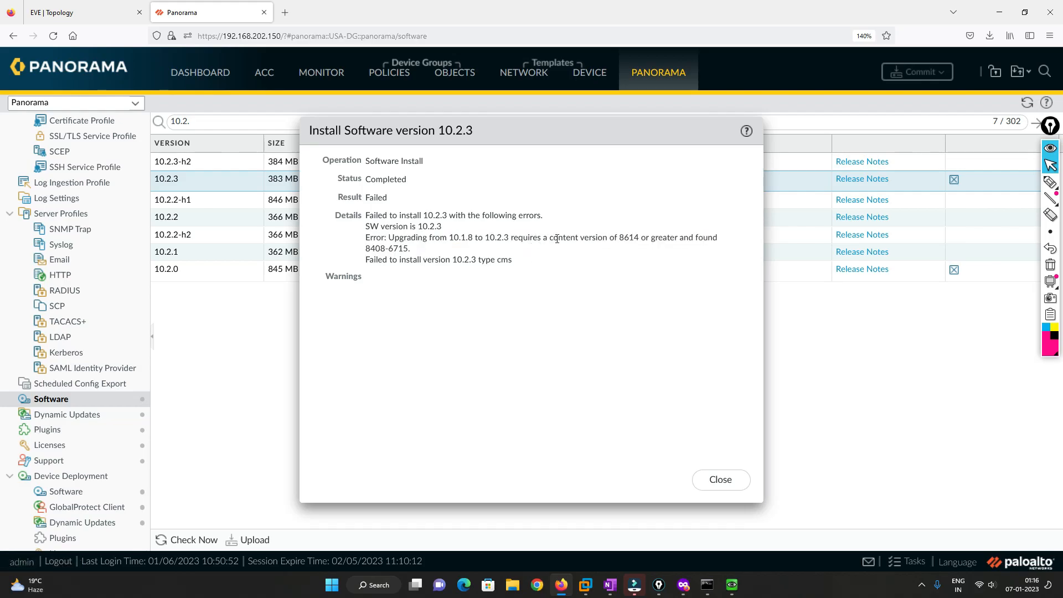
drag(549, 240, 595, 257)
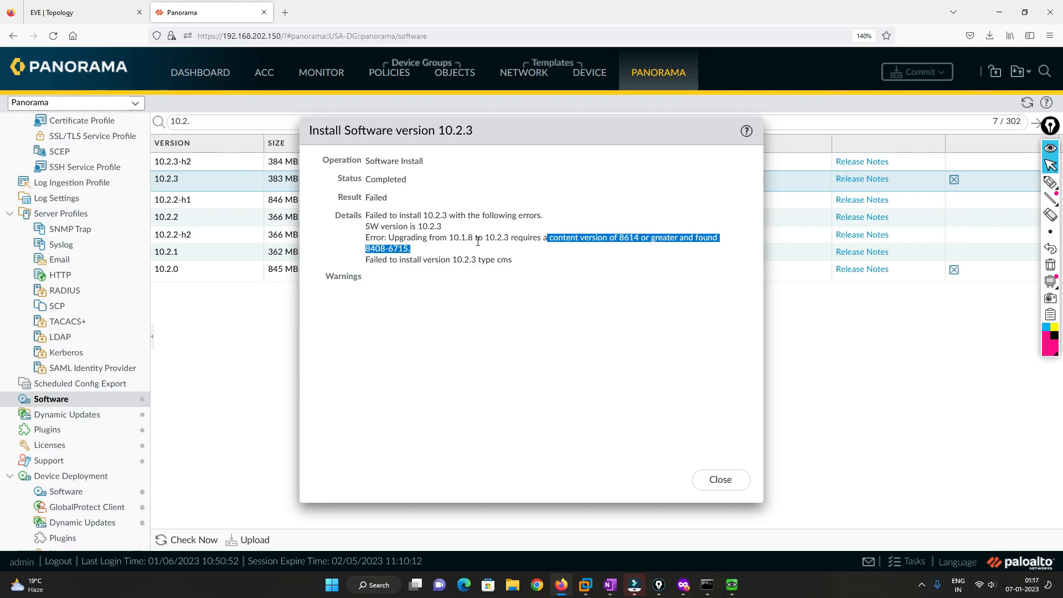
drag(618, 241, 636, 238)
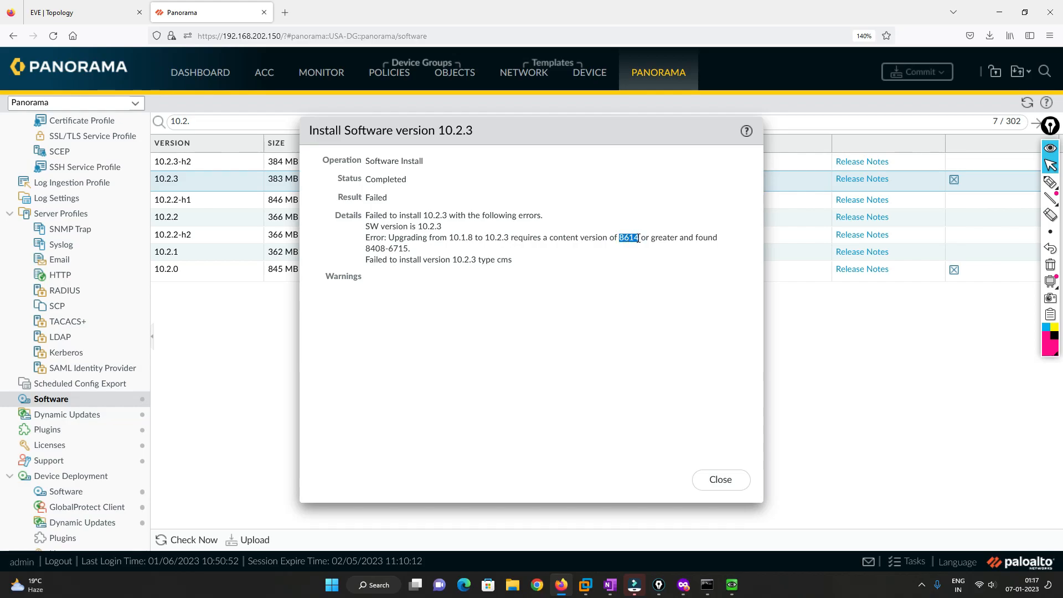
click(721, 479)
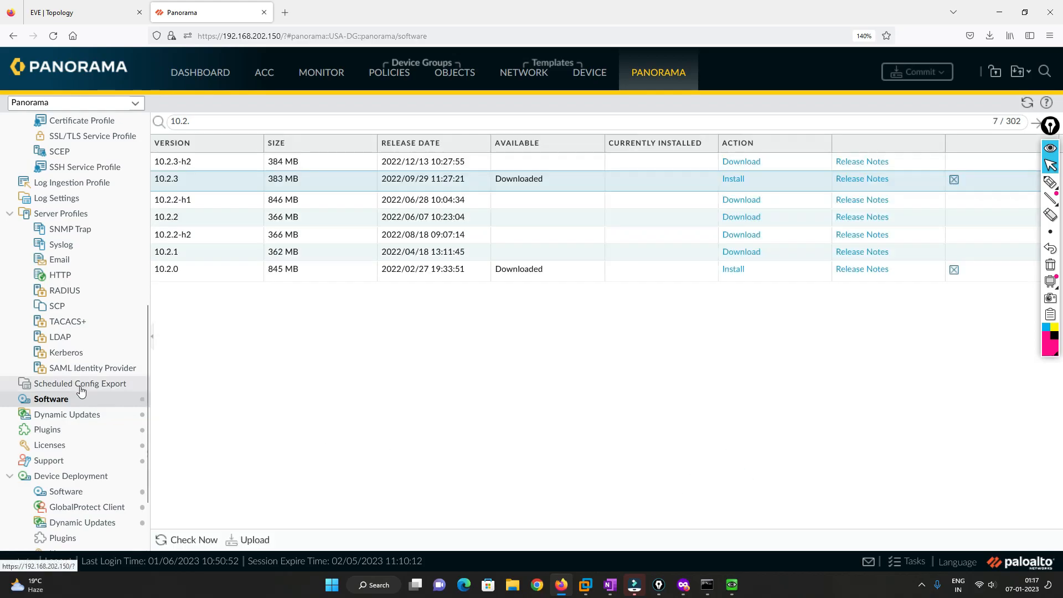
Search Panorama's dynamic updates for content version 8614, and clear the filter to list all updates again.
click(59, 416)
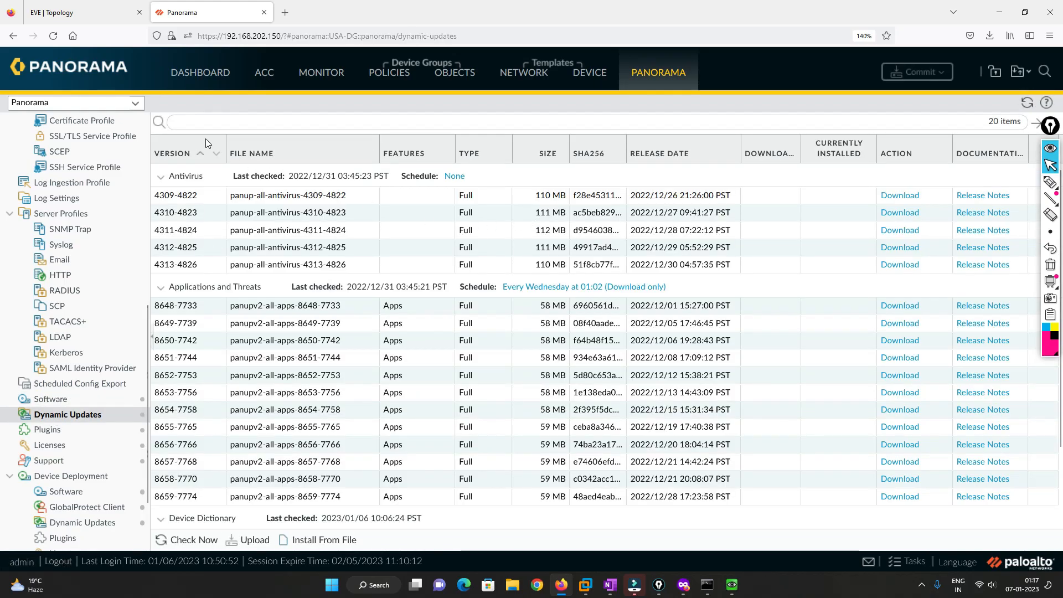
click(210, 126)
text(8614)
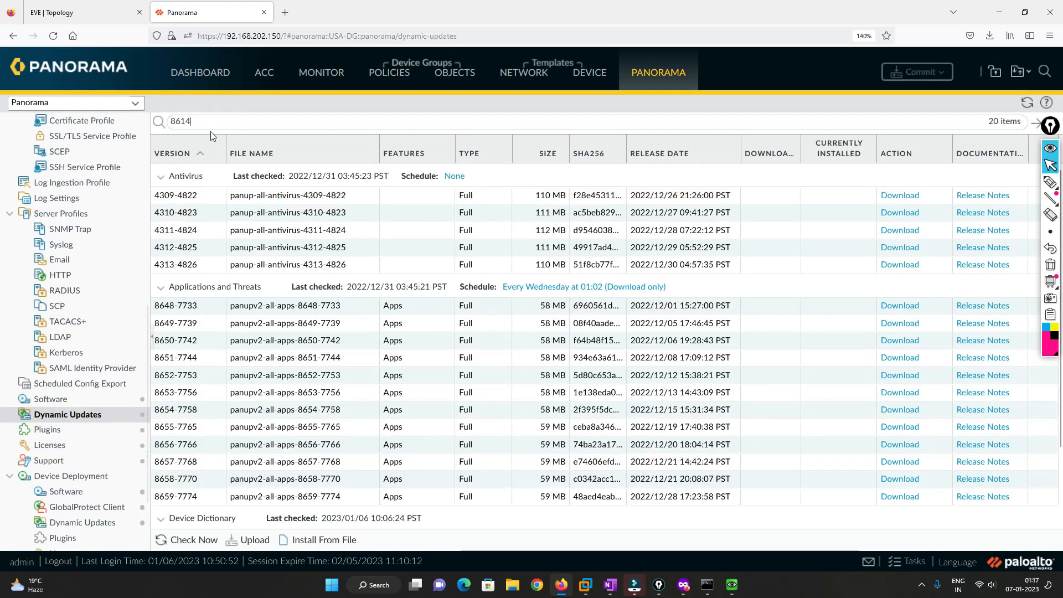
key(Return)
key(BackSpace)
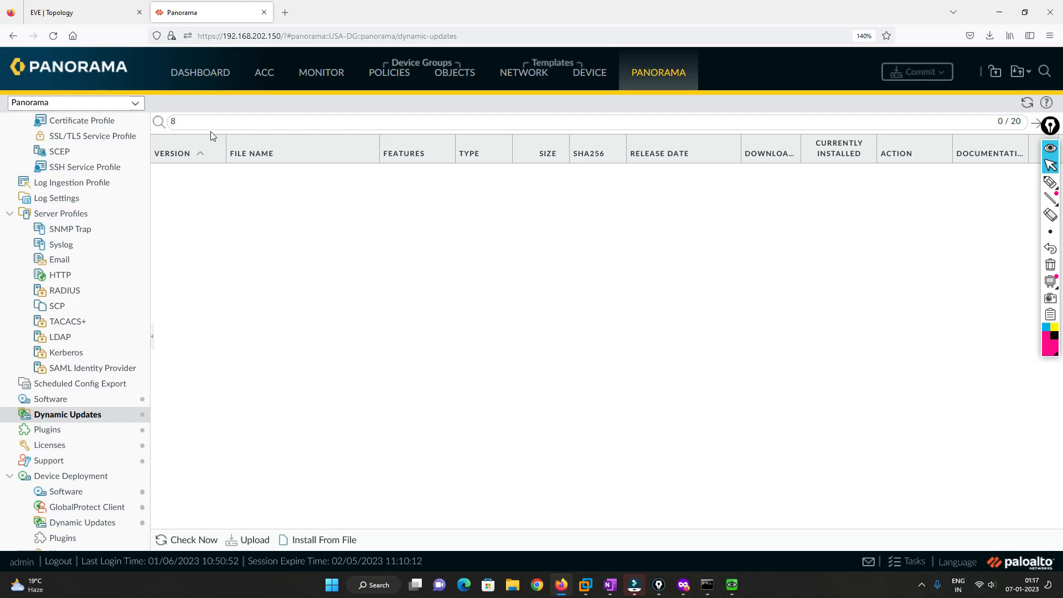
key(Return)
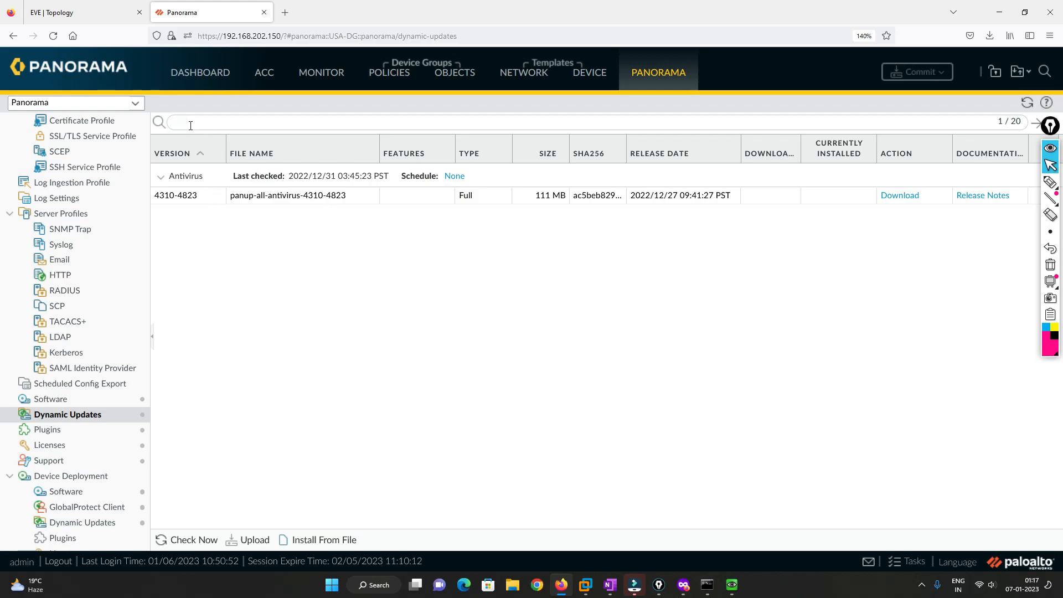
key(Return)
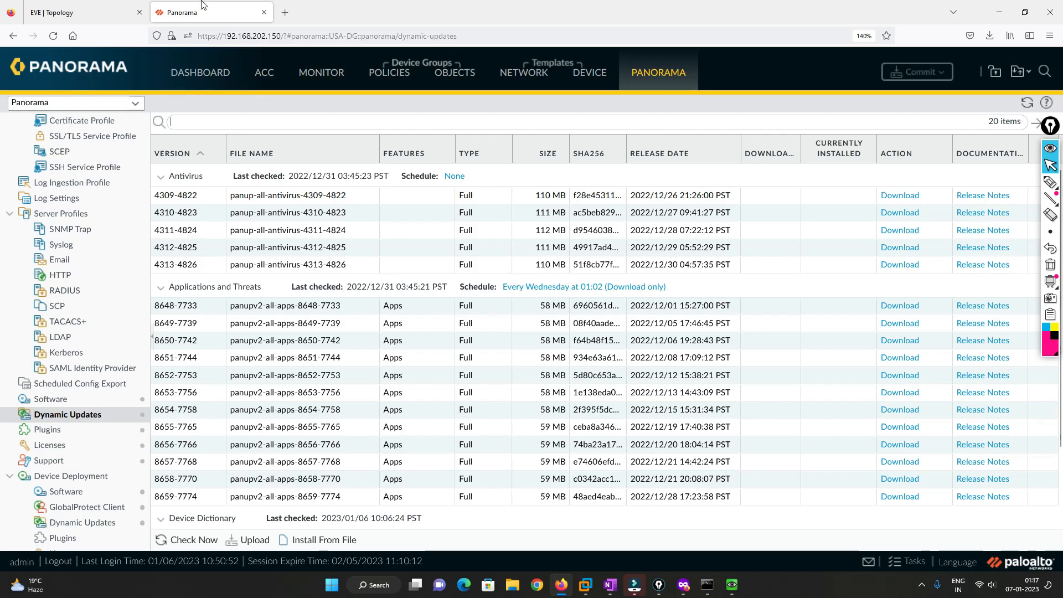
Check the PAN-OS 11.0 upgrade path documentation and return to Panorama's dynamic updates.
click(563, 586)
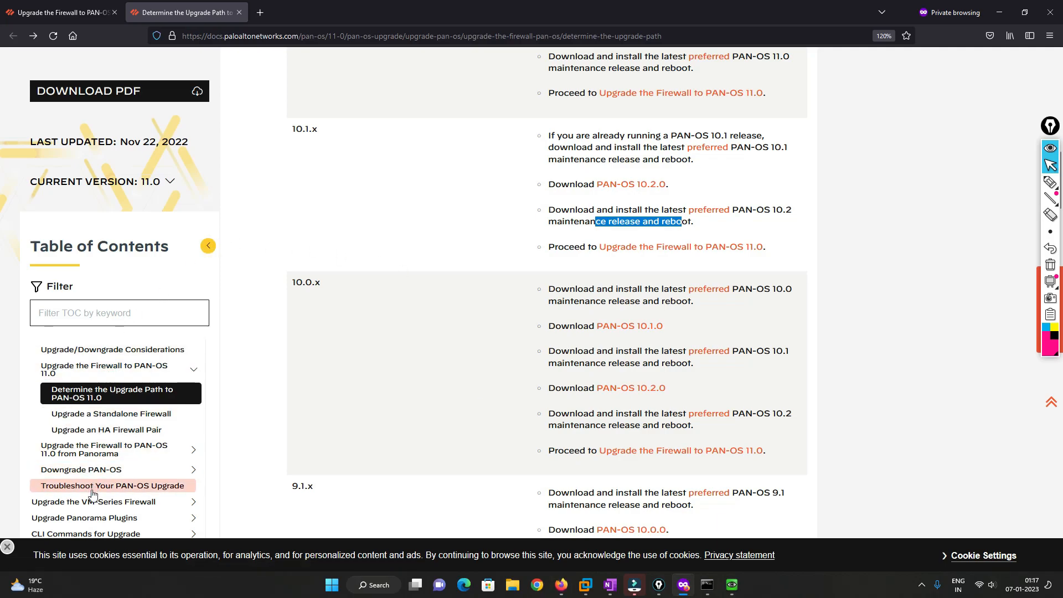
scroll(91, 493, down, 3)
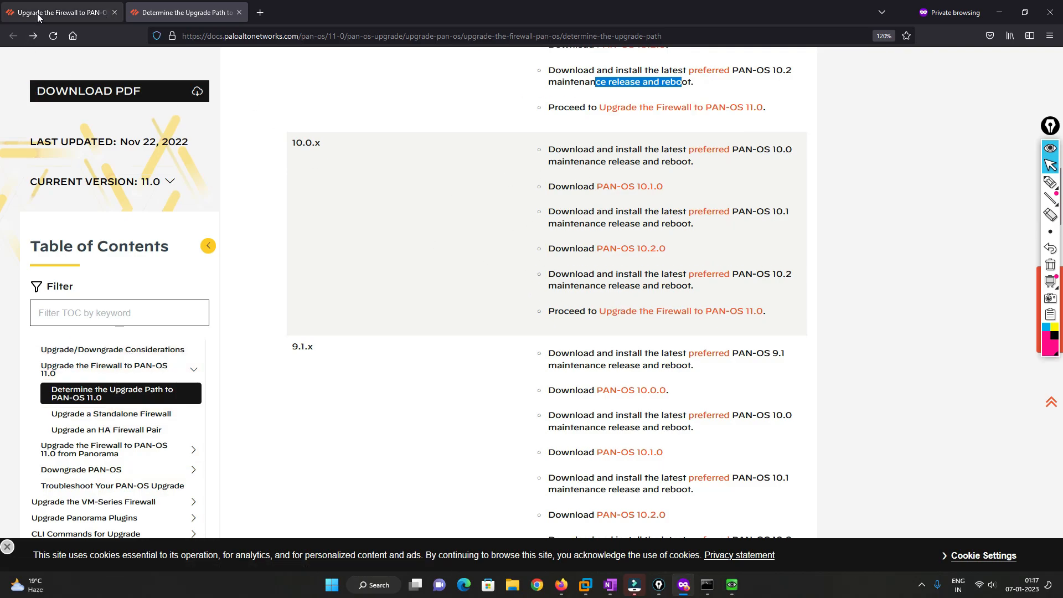
key(alt+Tab)
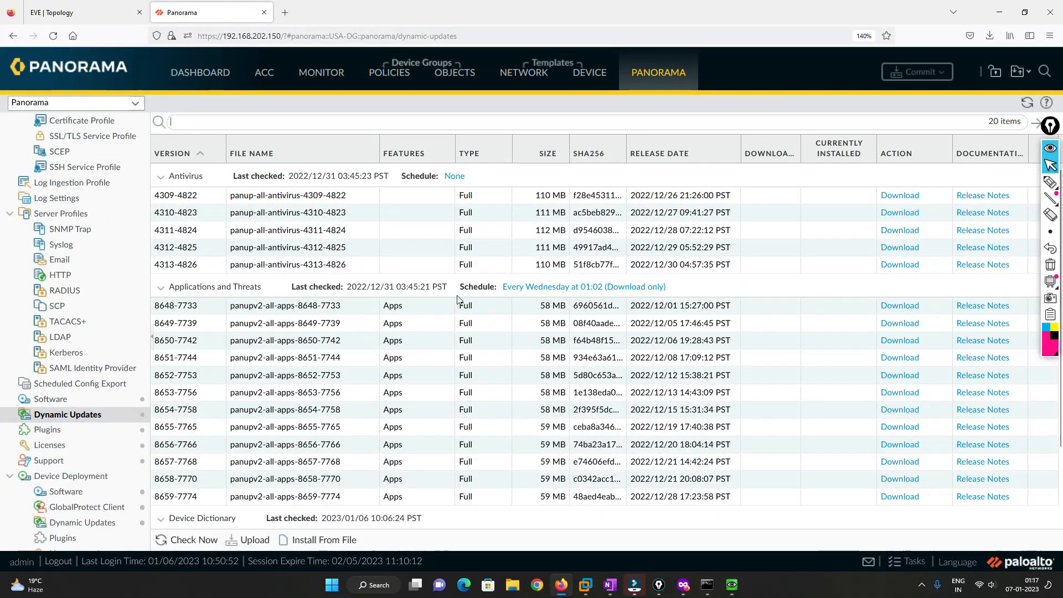
Look up the minimum Applications and Threats content version for PAN-OS 10.2 in the 10.2.3 release notes, and return to Panorama.
click(64, 400)
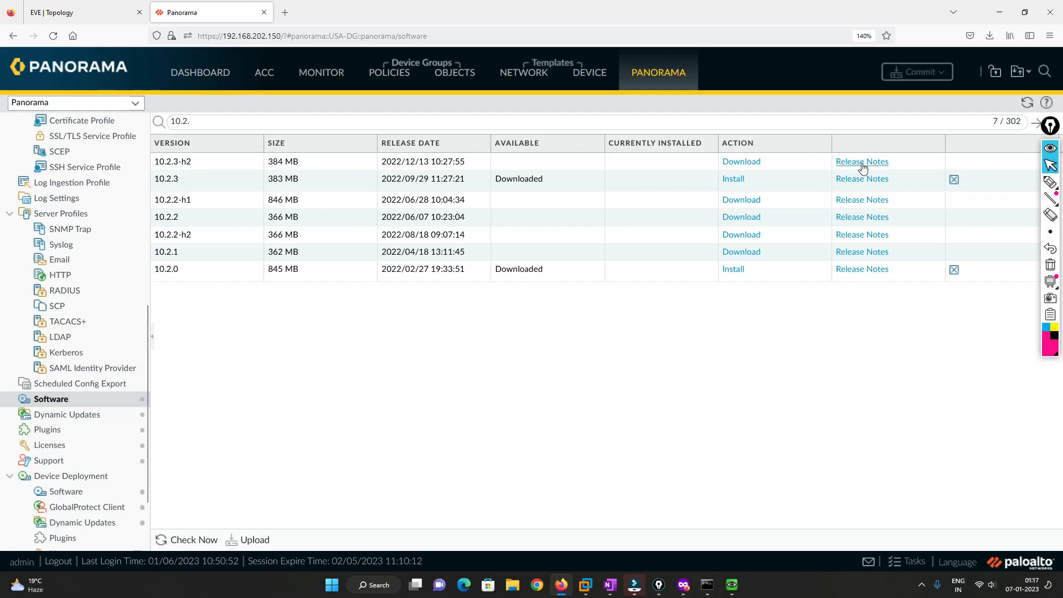
click(855, 177)
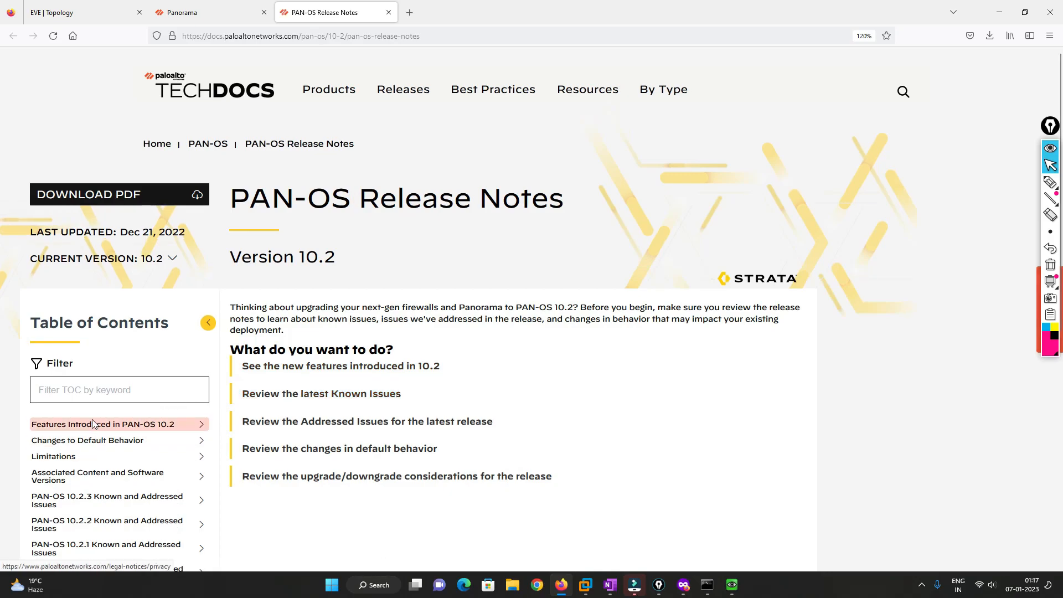
click(80, 471)
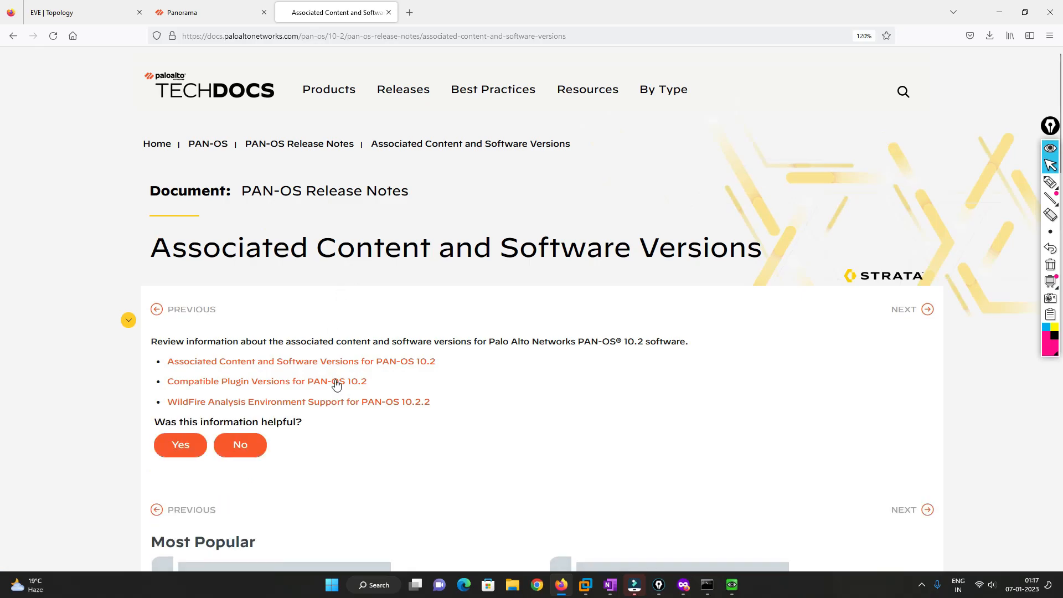
scroll(526, 364, down, 3)
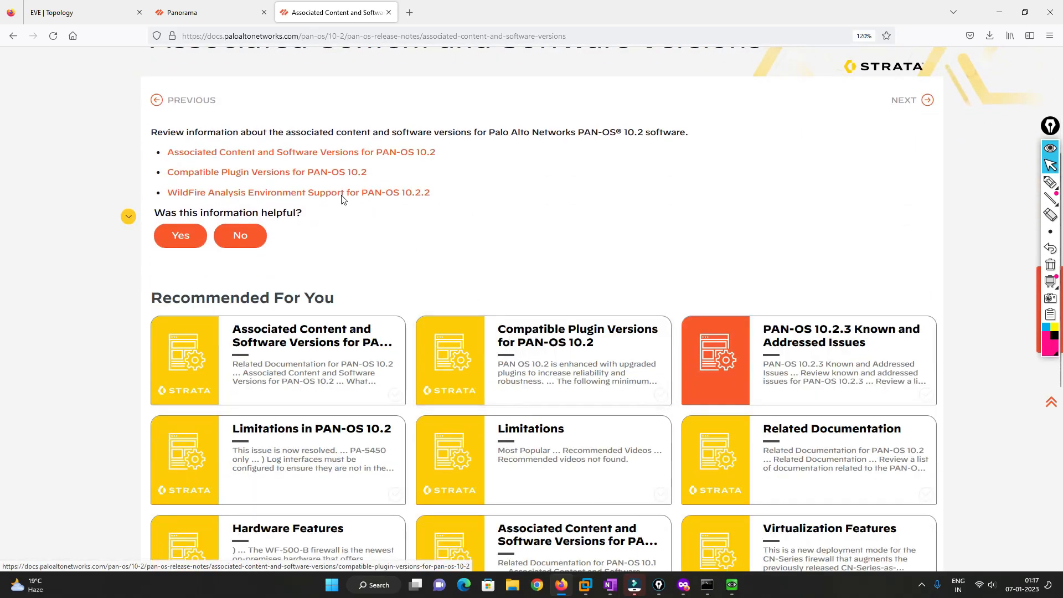
click(214, 154)
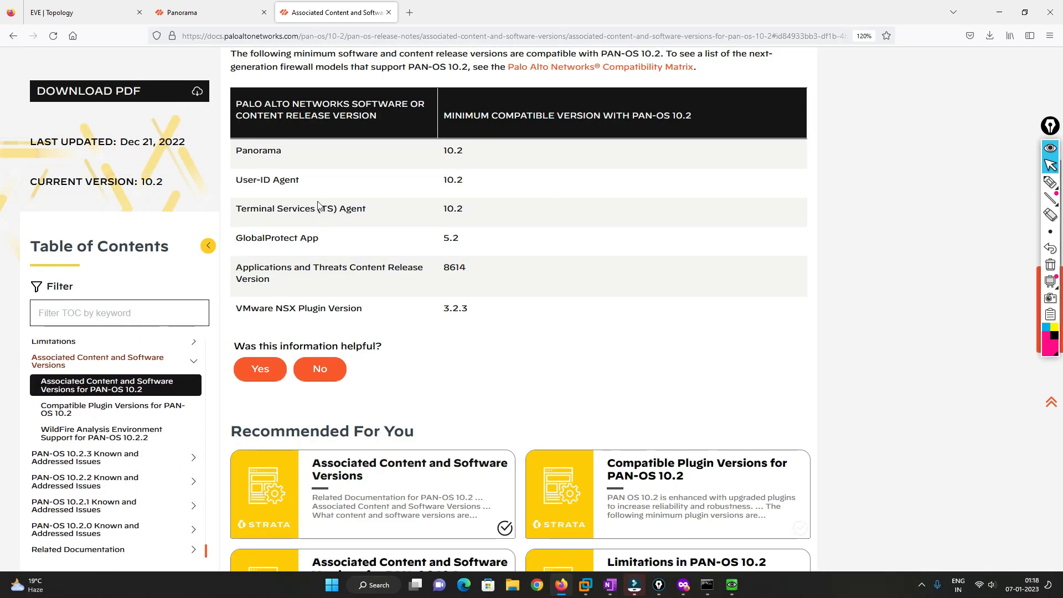
drag(467, 267, 444, 267)
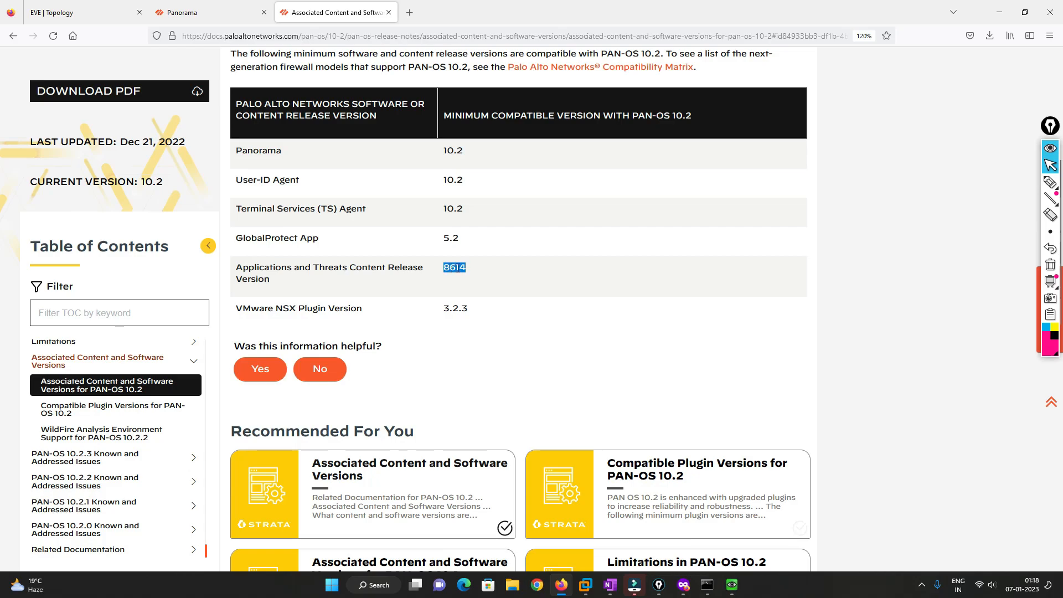
click(205, 12)
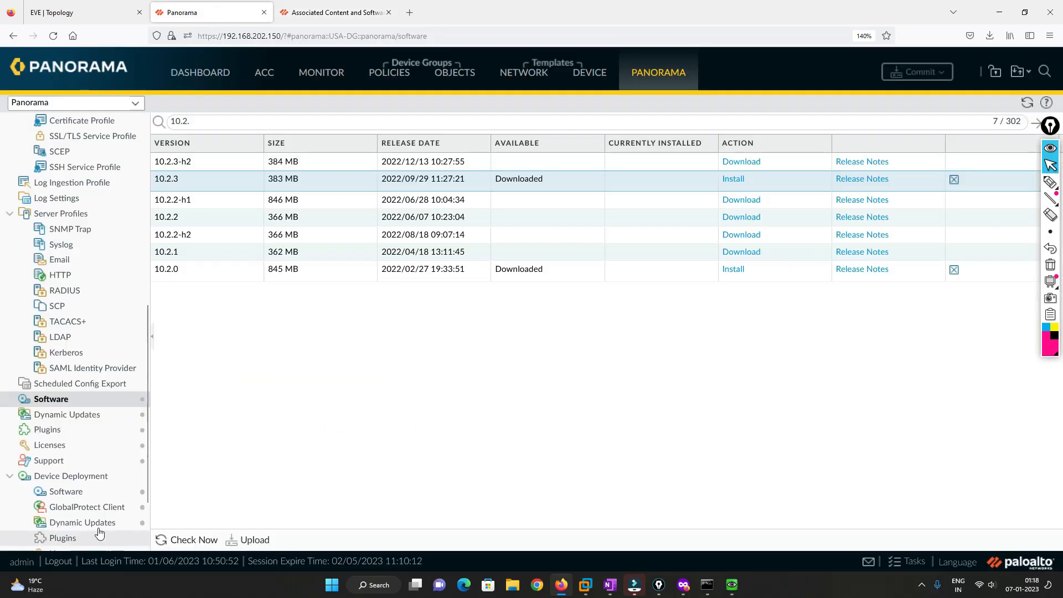
Check for new Panorama dynamic updates, filter the list for 614, and clear the filter again.
click(62, 416)
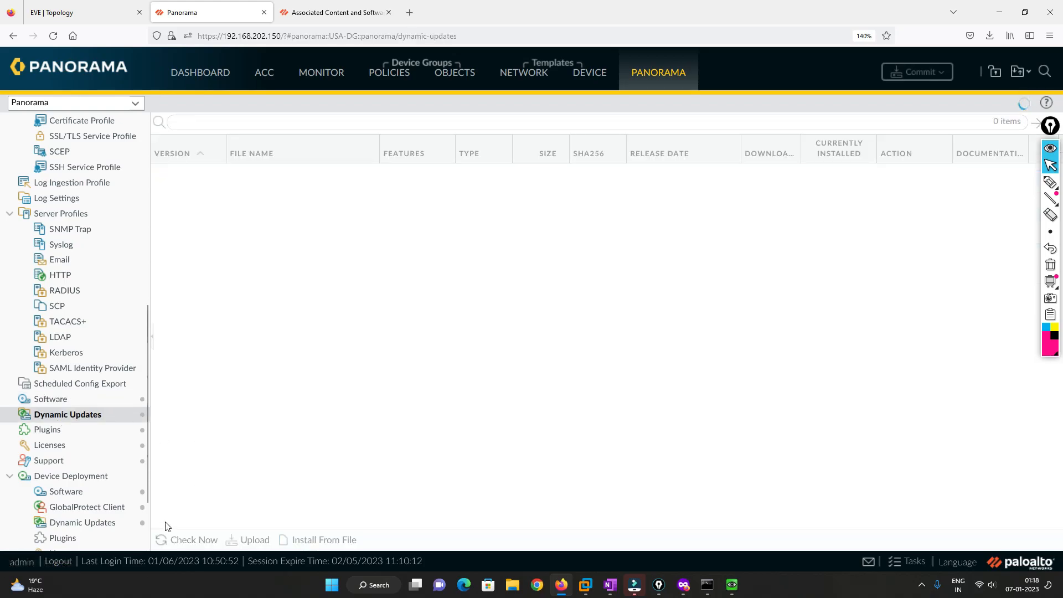
click(179, 542)
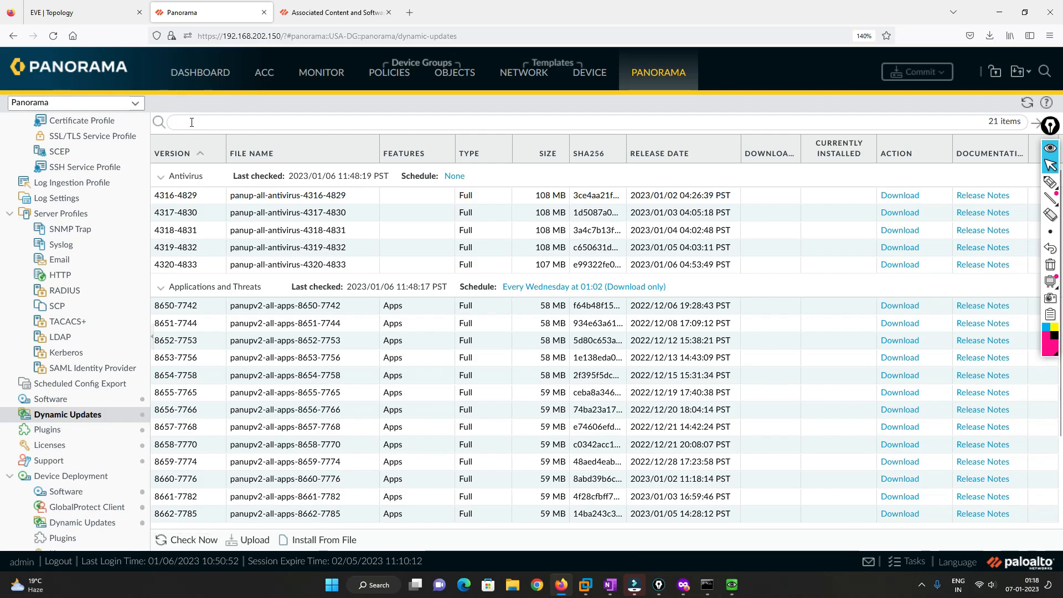
text(614)
key(Return)
key(BackSpace)
key(Return)
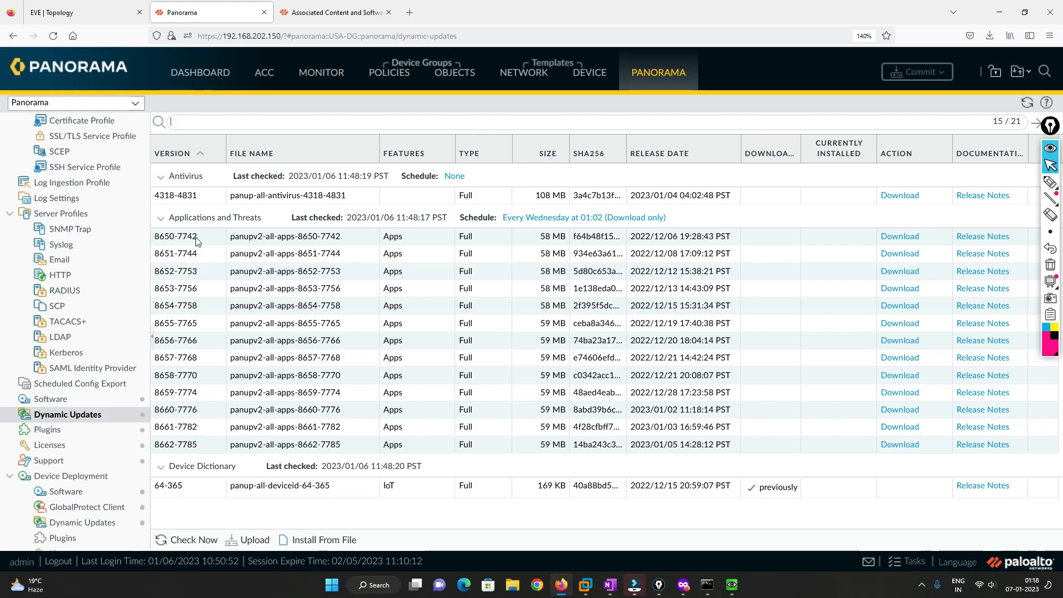
key(Return)
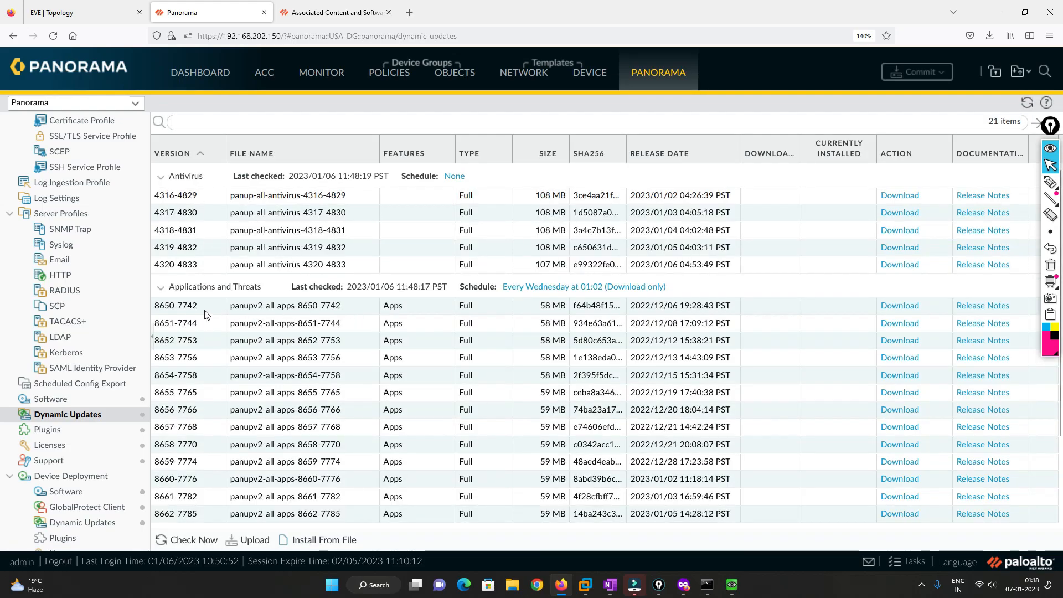
Download Applications and Threats content version 8650-7742 to Panorama and close the download status.
click(898, 308)
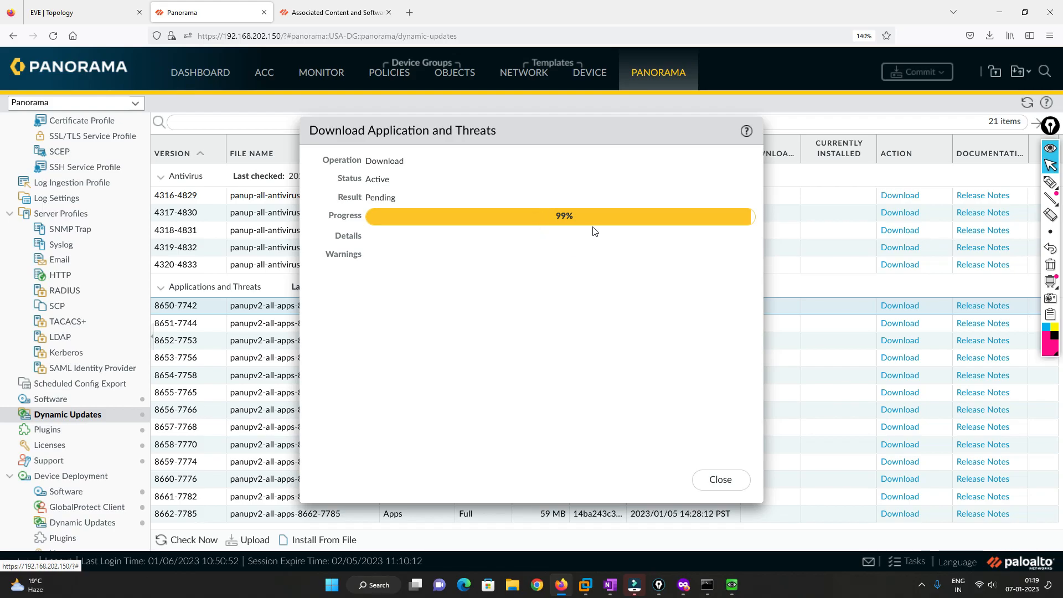
drag(547, 134, 250, 98)
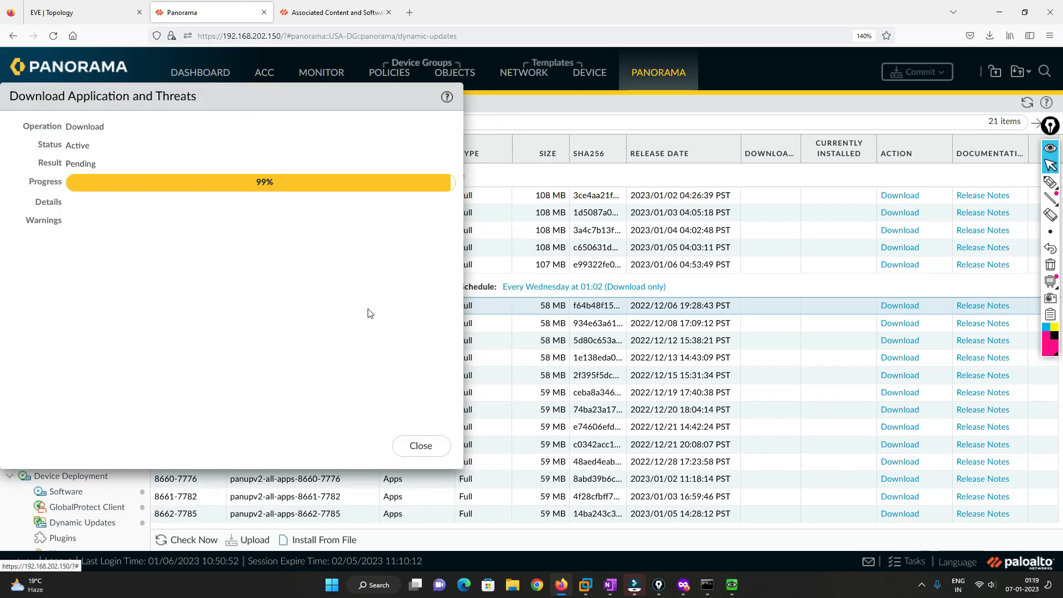
click(419, 447)
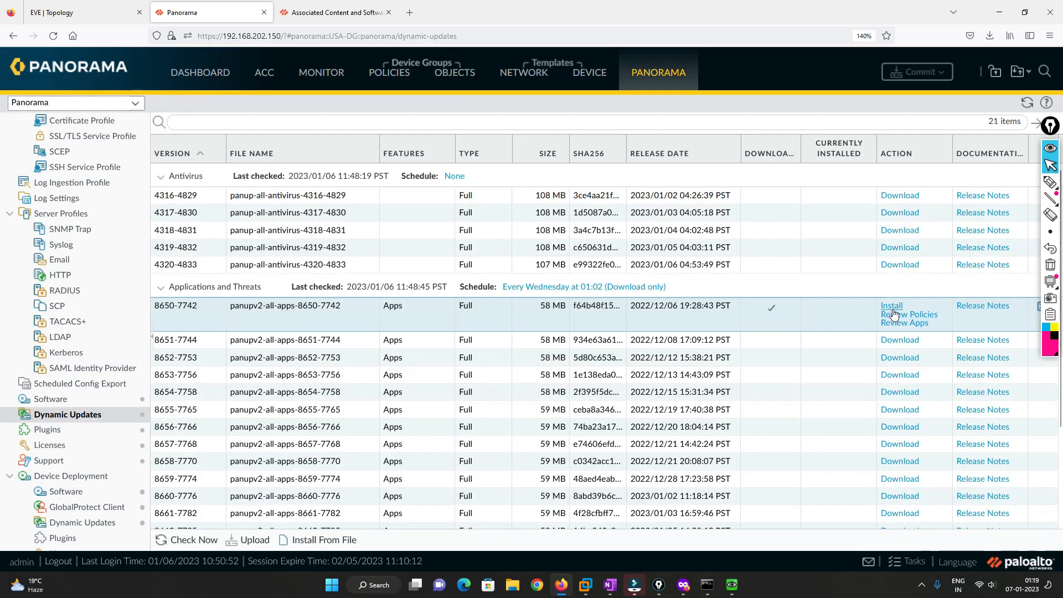
Install Applications and Threats content 8650-7742 without disabling new apps, and close the installation status.
click(891, 305)
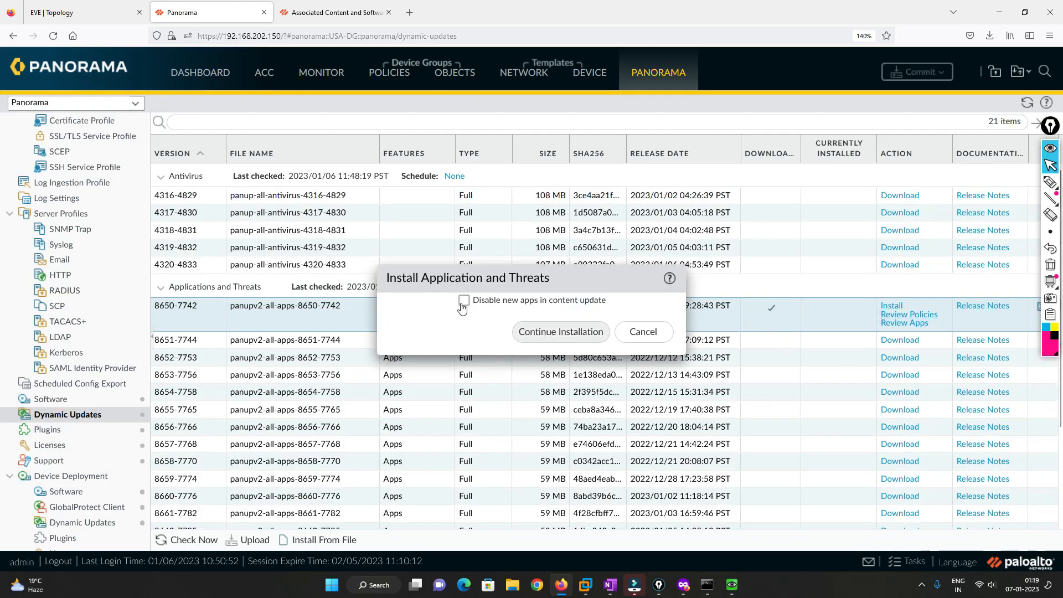
click(575, 334)
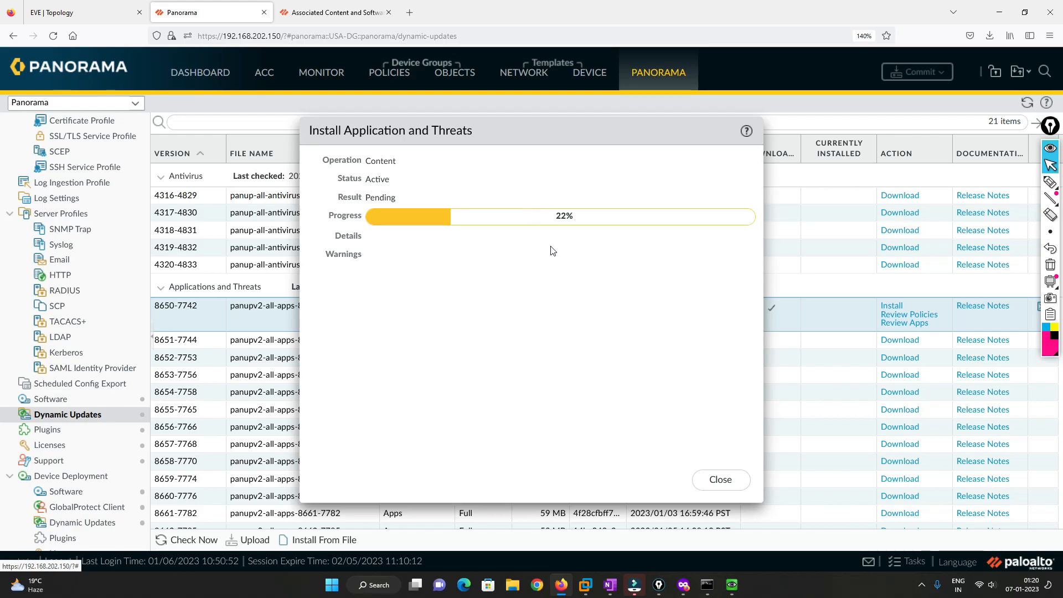
drag(507, 128, 296, 108)
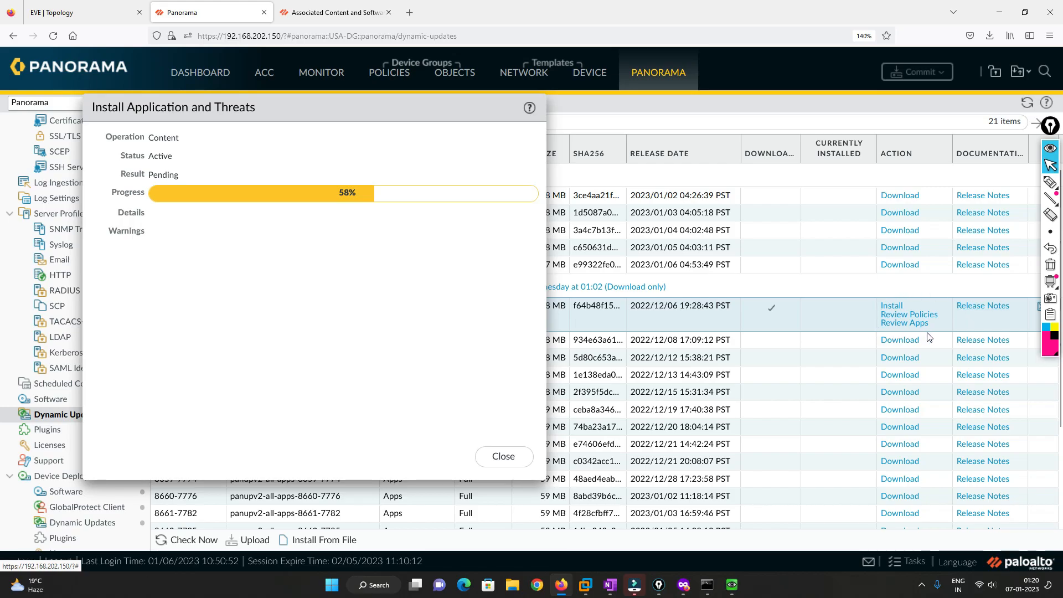
click(508, 463)
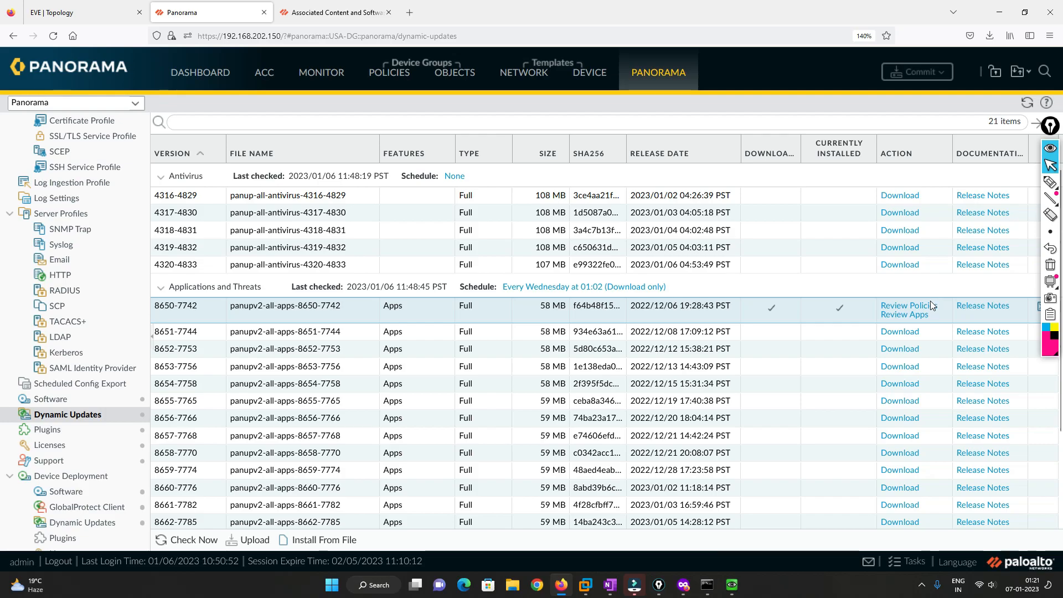
Review the new and modified applications for content 8650-7742, including the details of the packer application, and close the review.
click(919, 315)
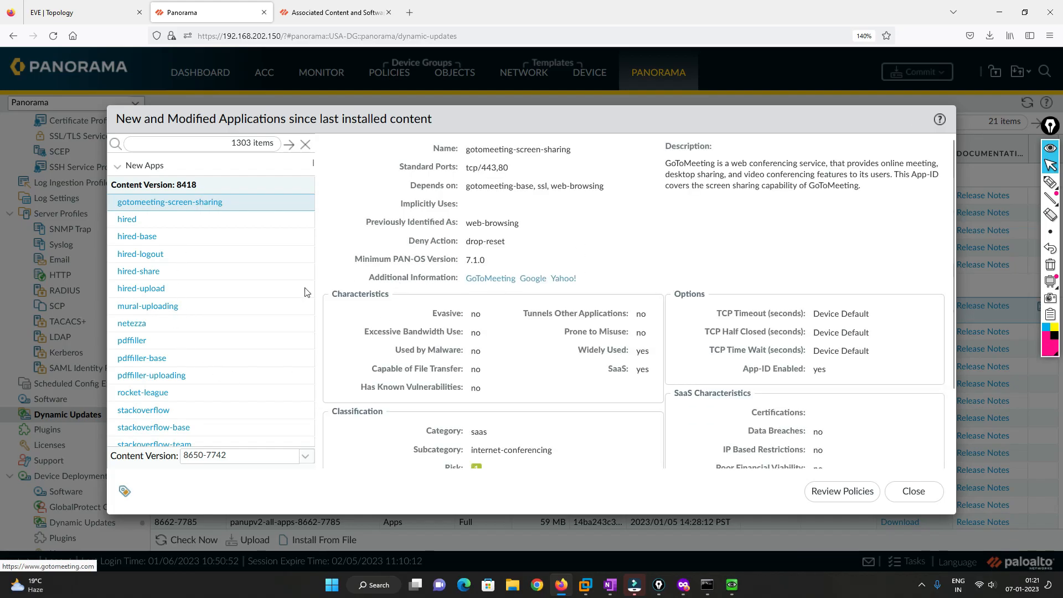
scroll(250, 340, down, 5)
scroll(251, 340, down, 5)
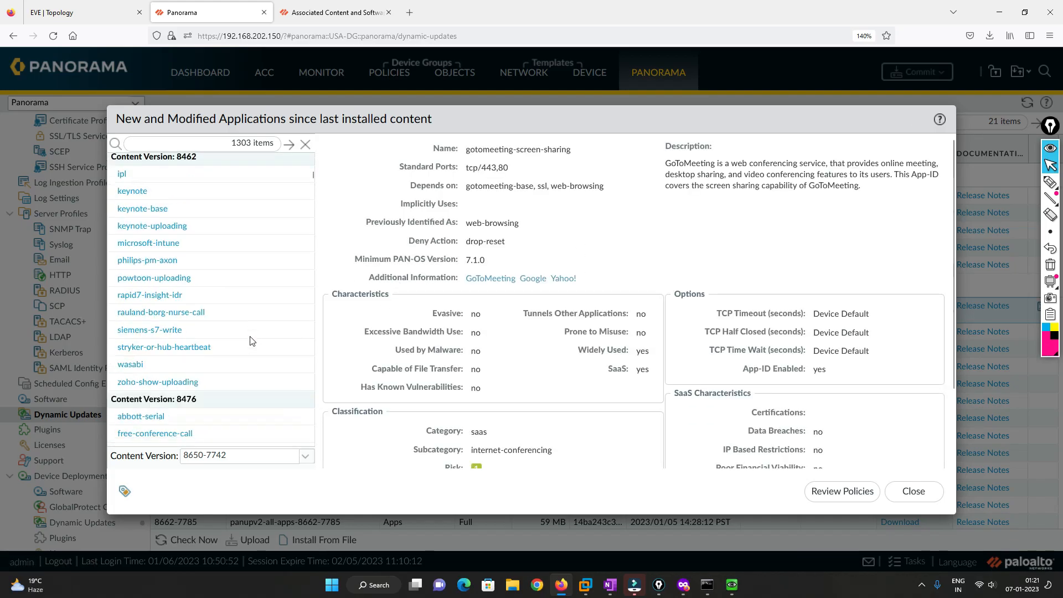
scroll(251, 341, up, 10)
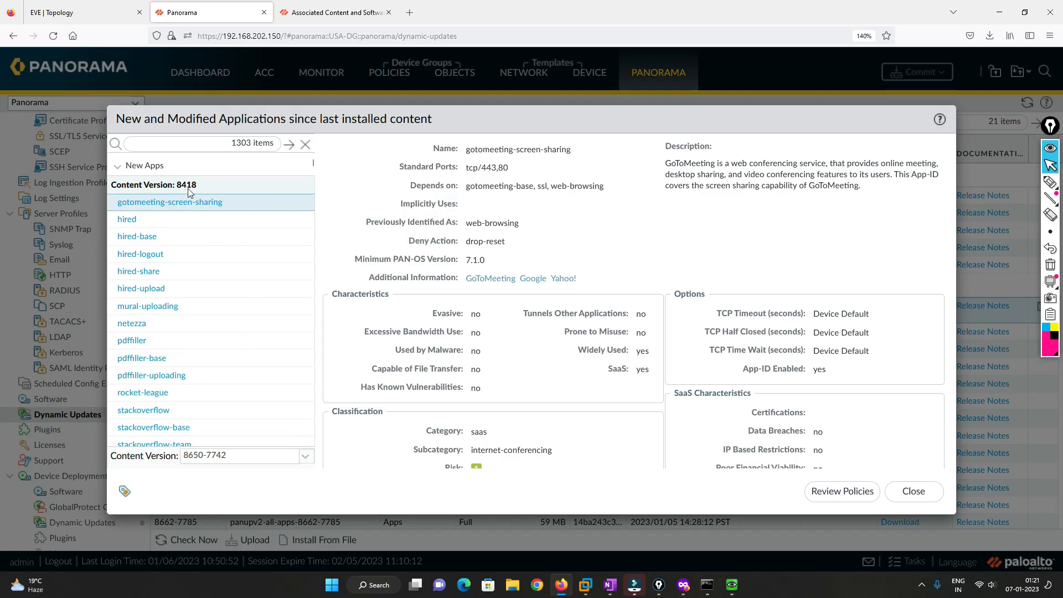
scroll(275, 340, down, 10)
scroll(275, 339, down, 5)
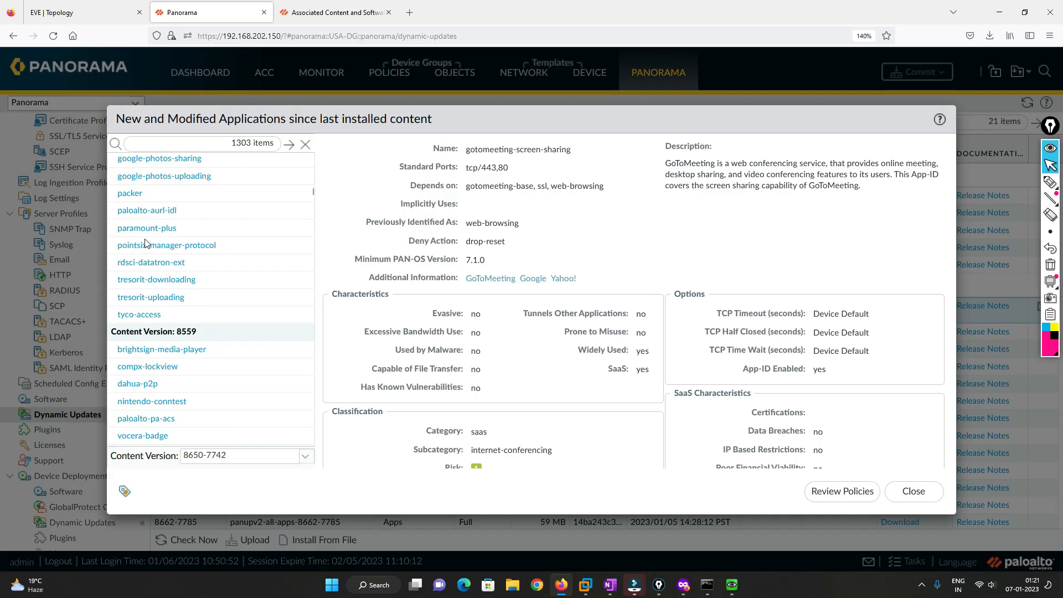
click(130, 195)
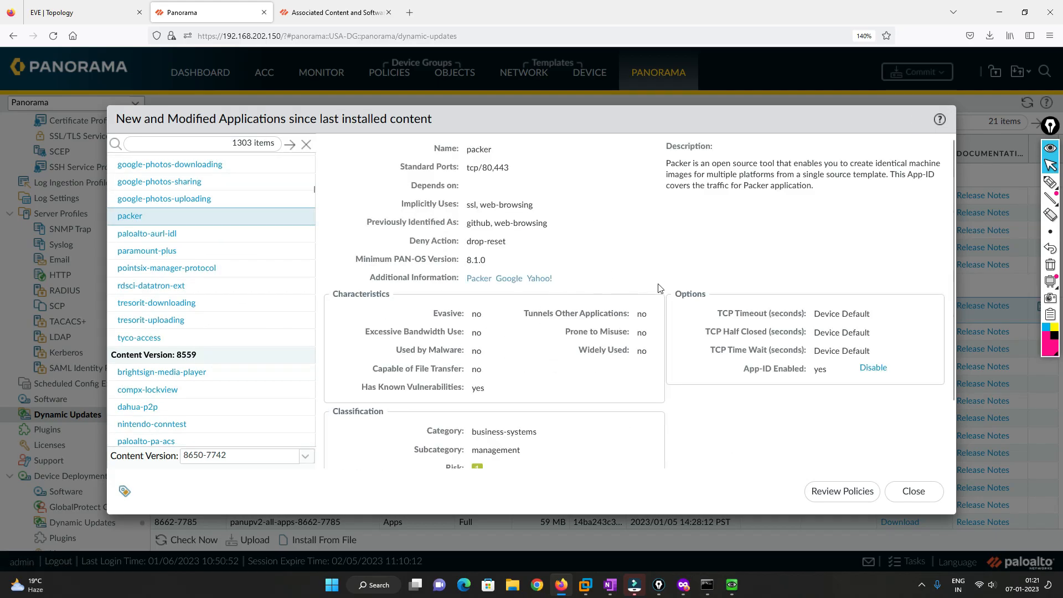
scroll(640, 323, down, 2)
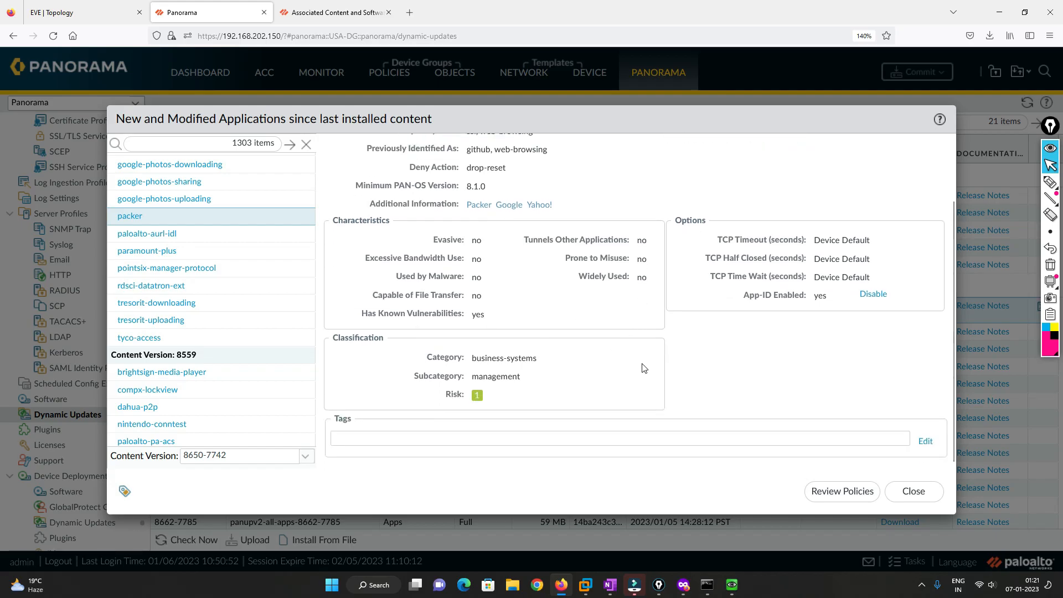
scroll(580, 292, up, 2)
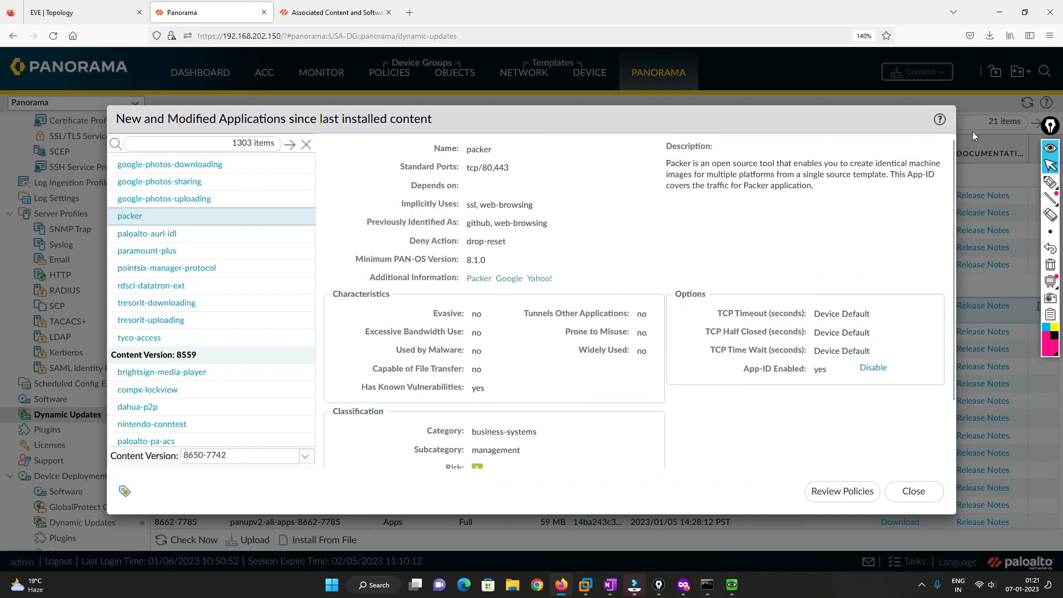
click(903, 490)
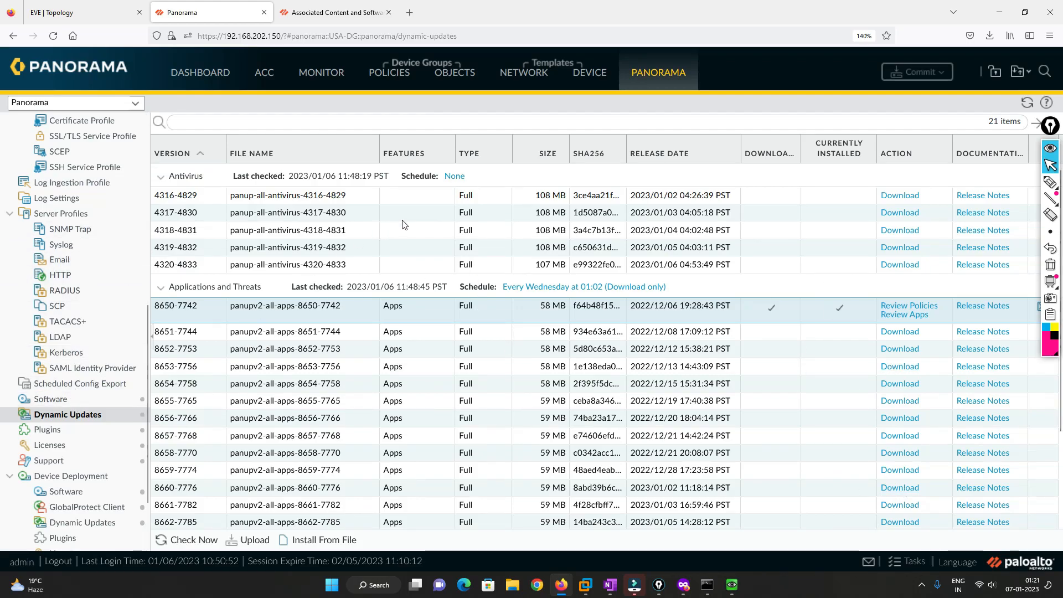
Install Panorama software version 10.2.3.
click(63, 400)
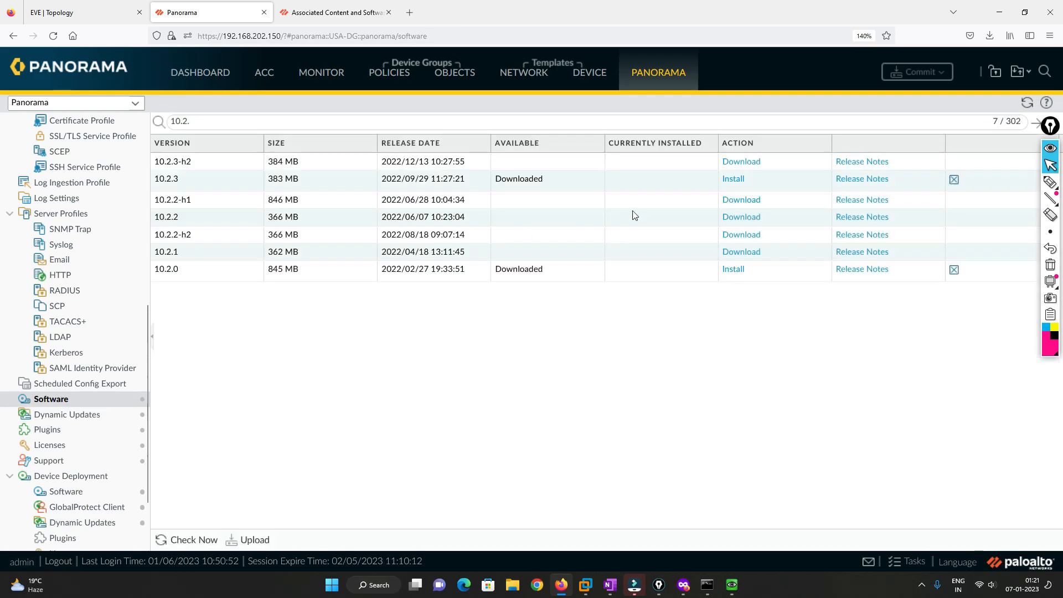
click(734, 178)
click(492, 364)
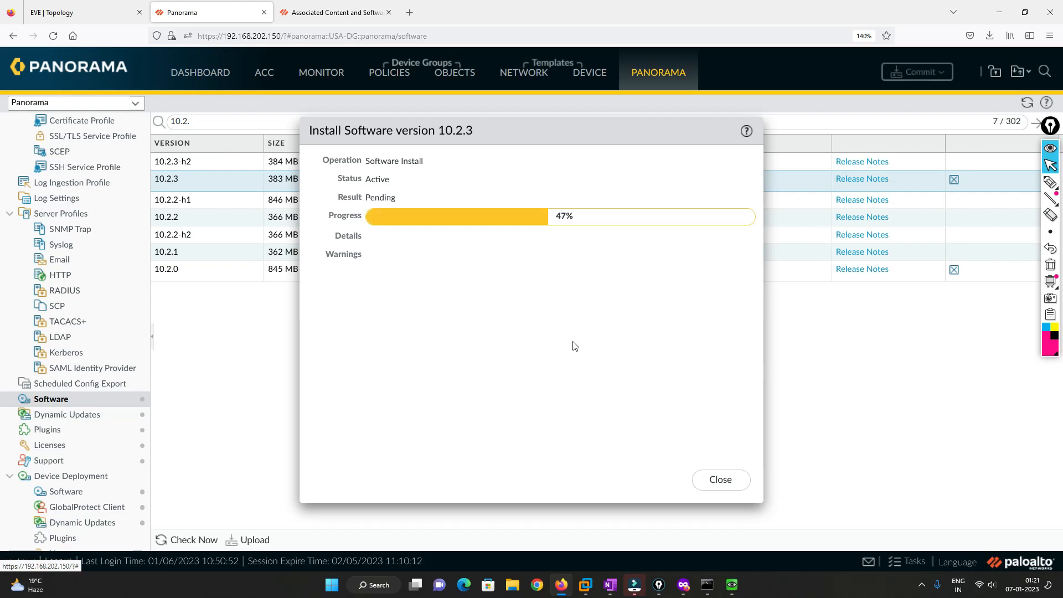
drag(472, 128, 275, 108)
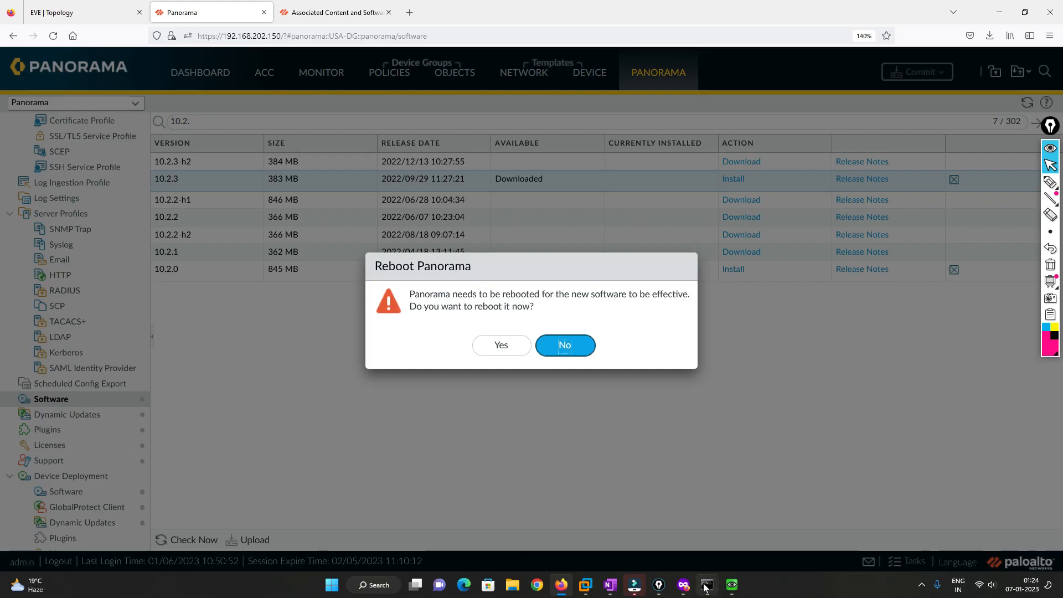
Start a continuous ping to 192.168.202.150 in Command Prompt, and reboot Panorama to apply the new software.
click(705, 589)
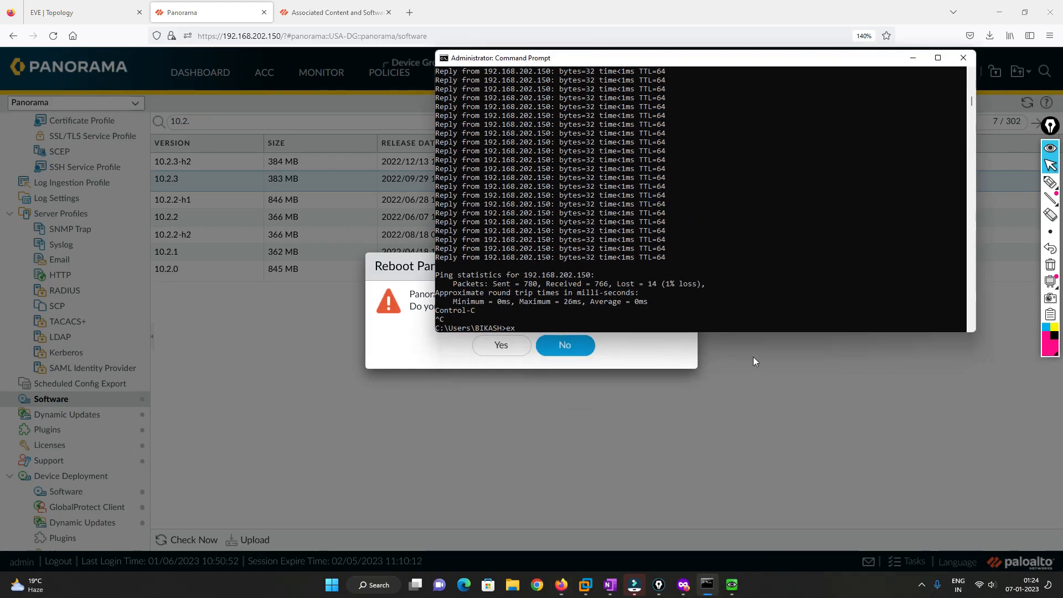
key(Up)
key(Return)
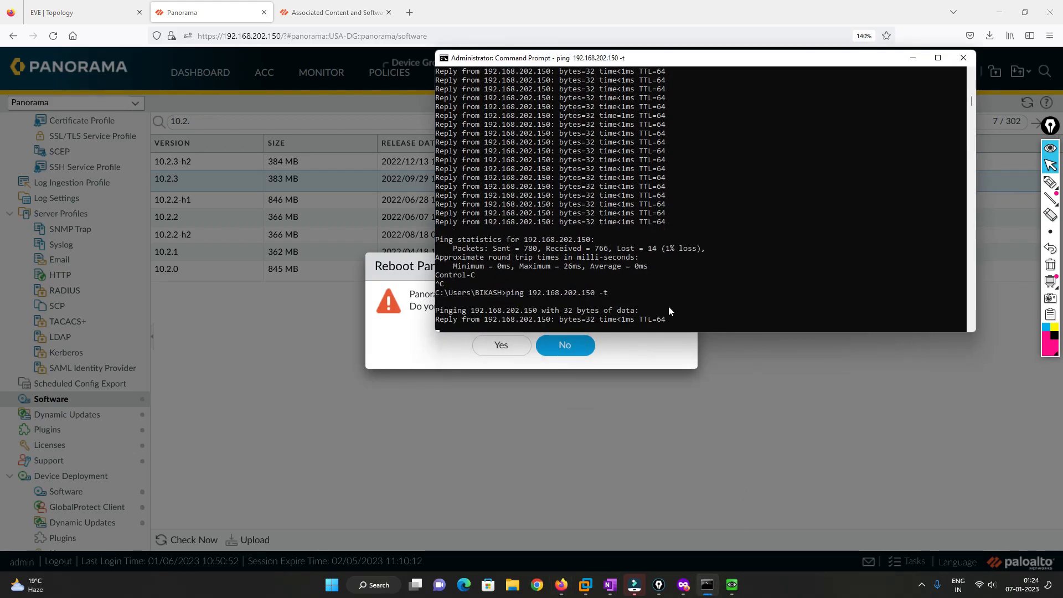
click(501, 345)
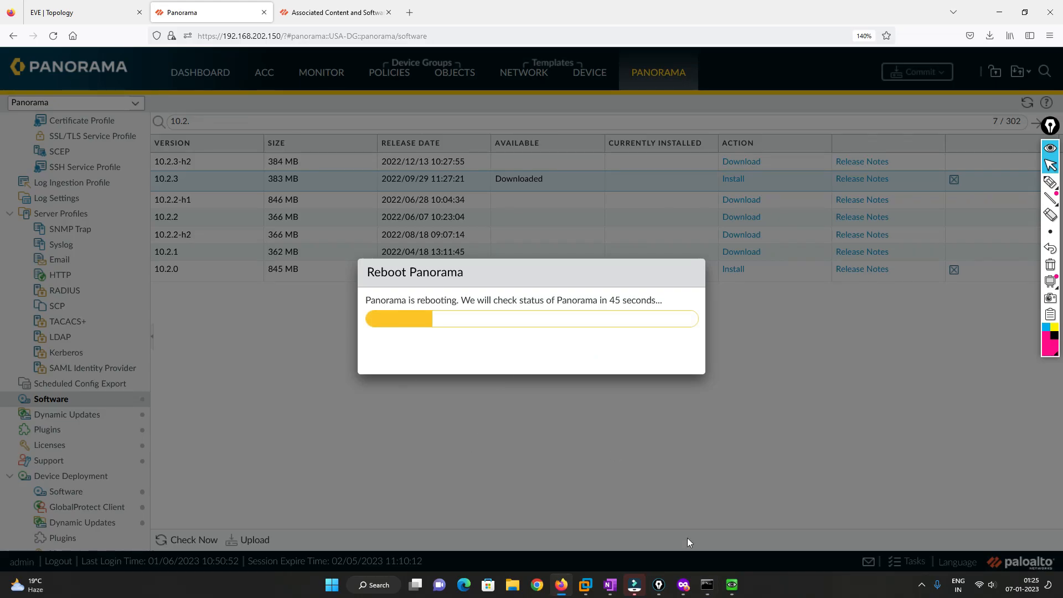
Arrange the Panorama QEMU console beside the ping window, and monitor the reboot and the ping replies.
click(727, 583)
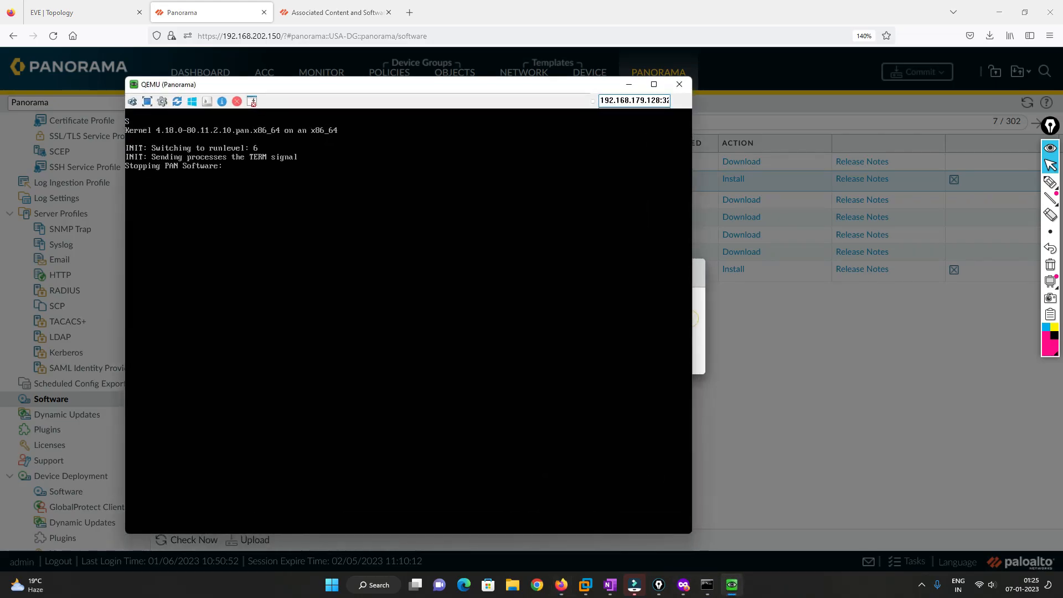
drag(271, 89, 194, 94)
key(alt+Tab)
key(alt+Tab)
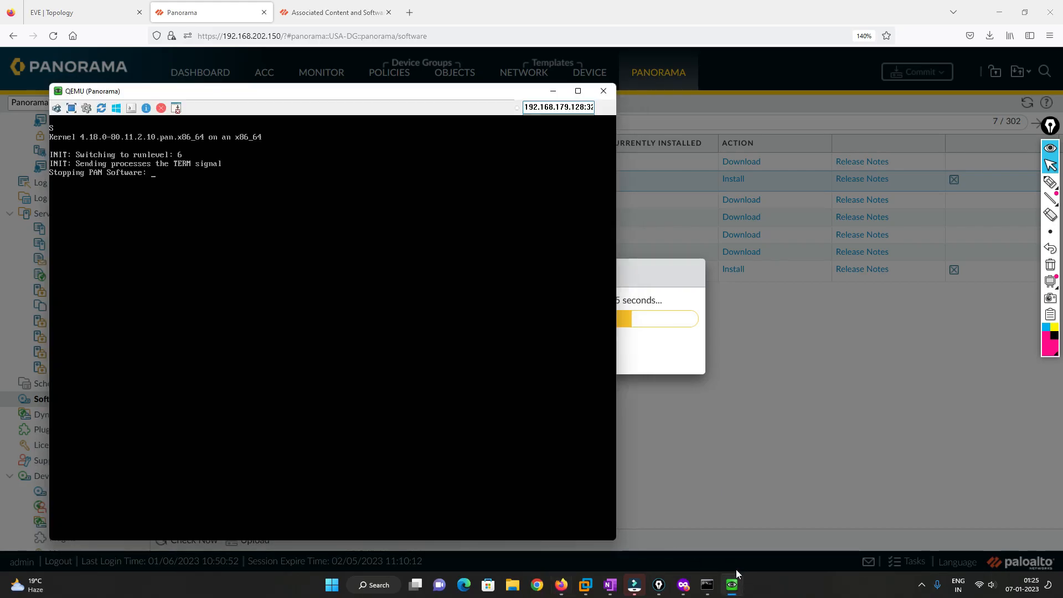
click(707, 585)
drag(644, 59, 722, 60)
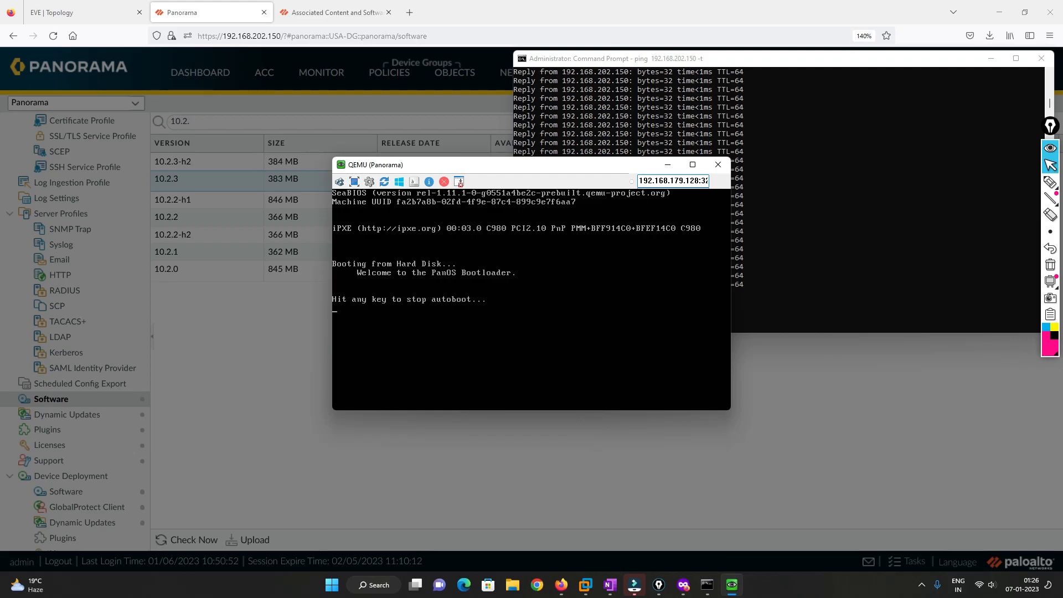
drag(557, 172, 299, 195)
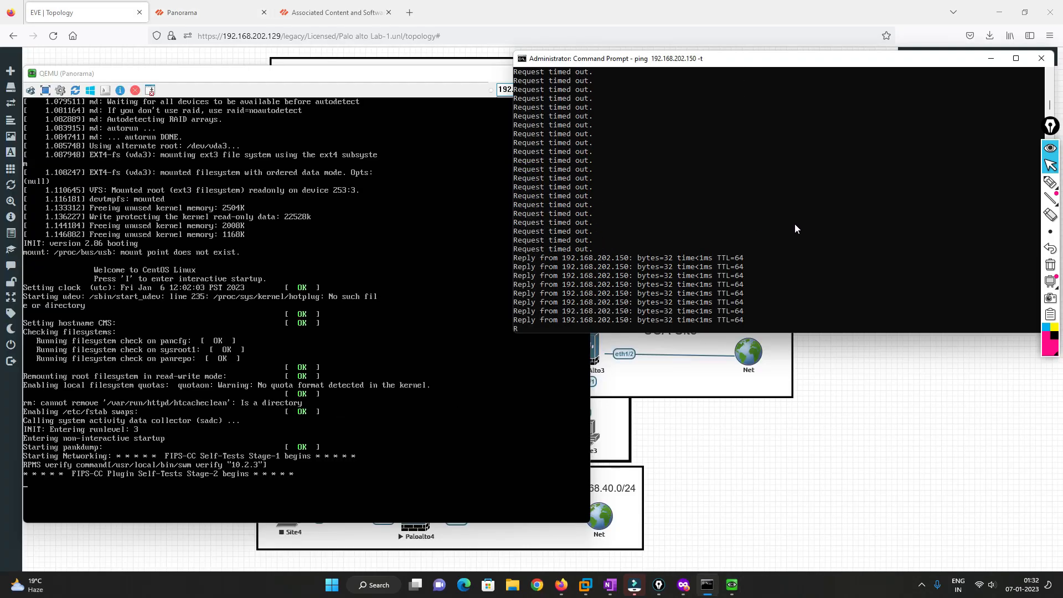
scroll(795, 224, up, 4)
mouse_move(1049, 104)
mouse_down()
mouse_move(1048, 93)
mouse_move(1049, 104)
mouse_up()
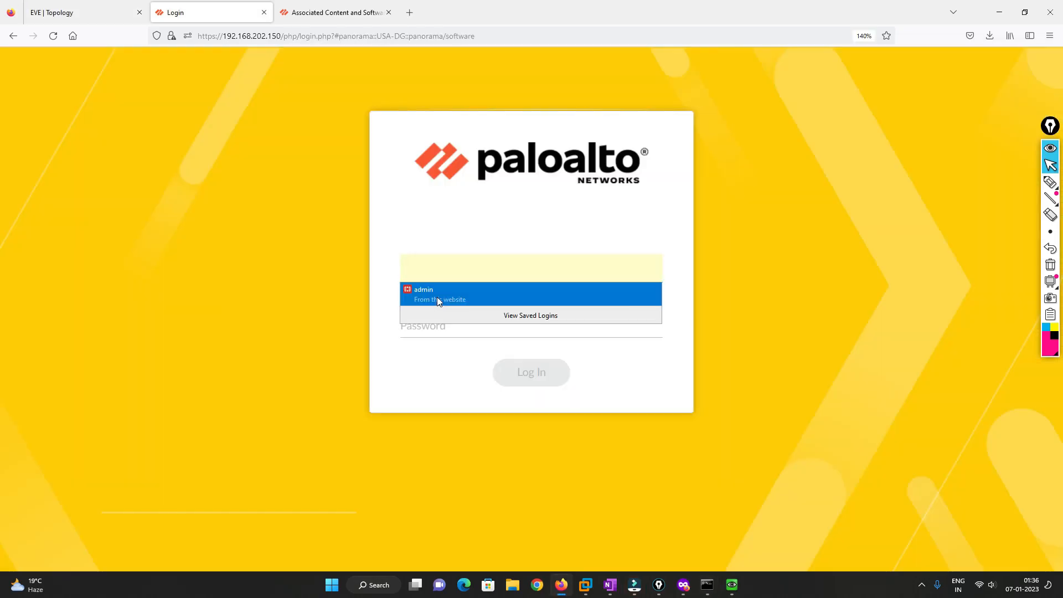
Log in to Panorama as admin using the saved username and account password.
click(437, 294)
click(433, 320)
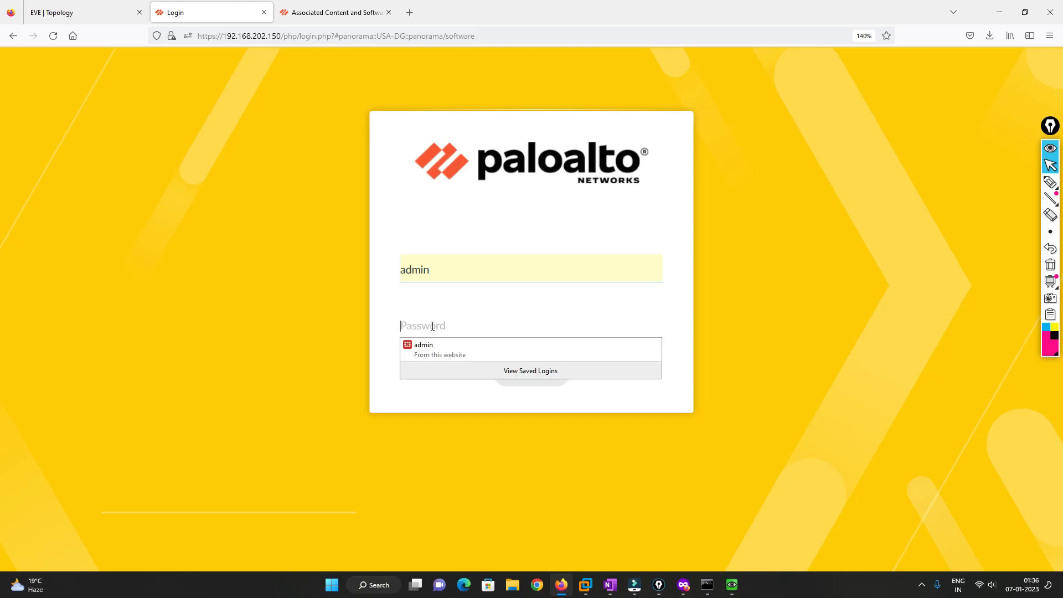
click(430, 351)
click(548, 378)
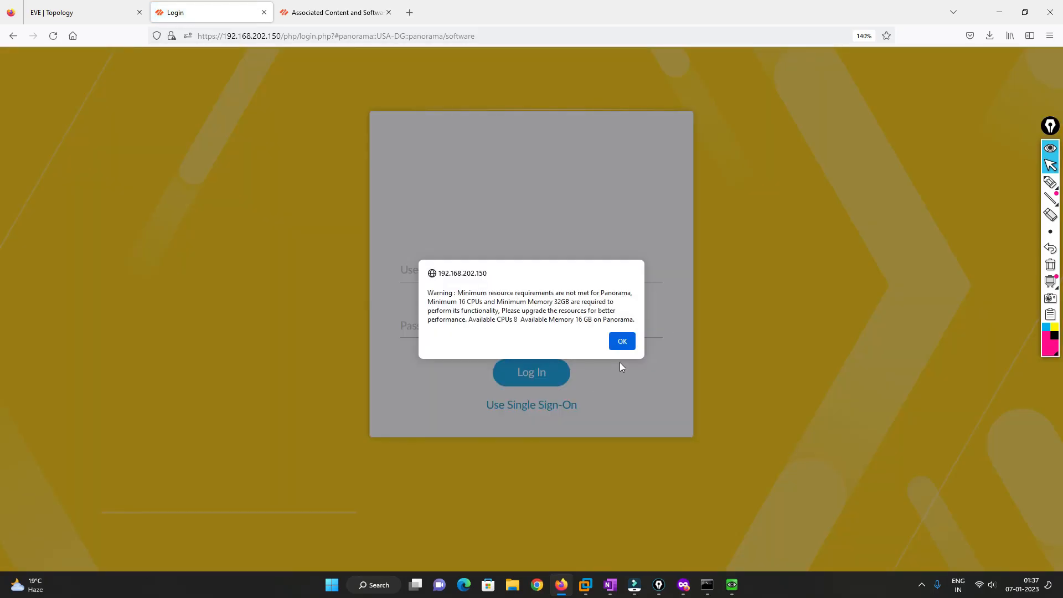
Dismiss the resource warning, highlight the version in the welcome message and close it, and postpone telemetry data collection.
click(622, 341)
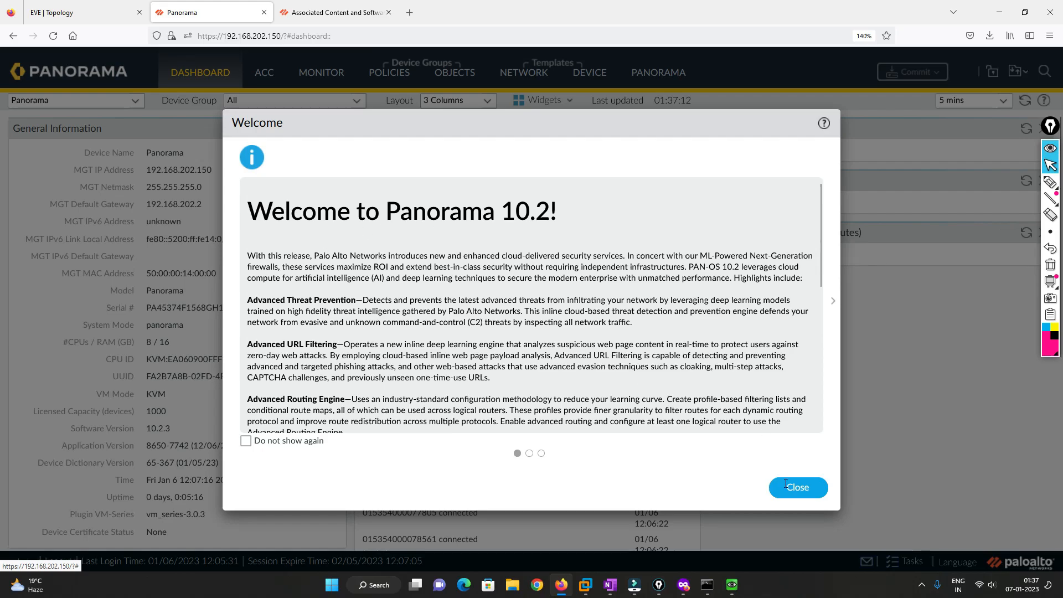
drag(507, 211, 550, 212)
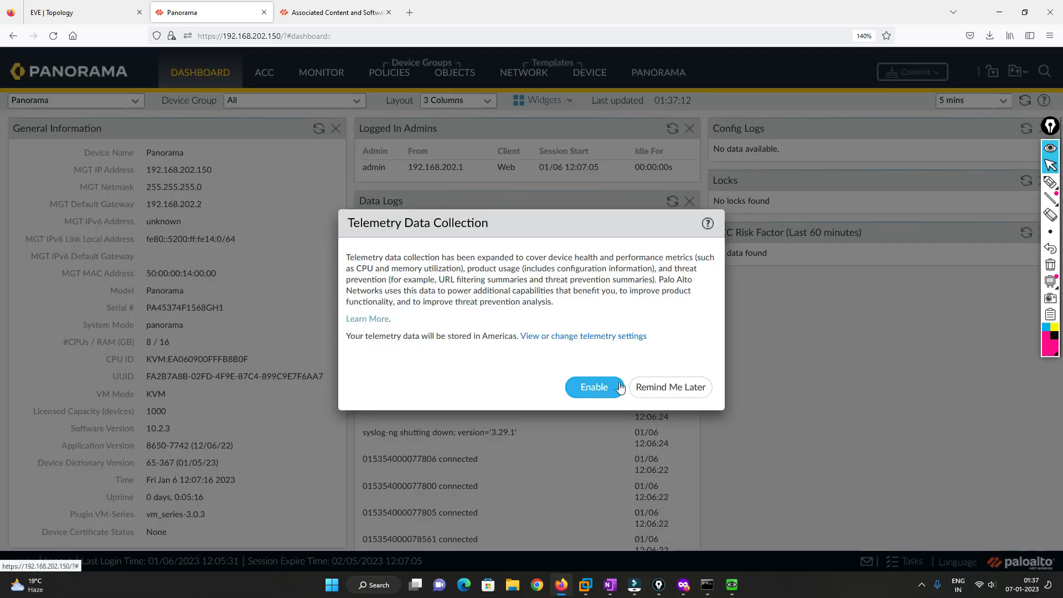
click(642, 387)
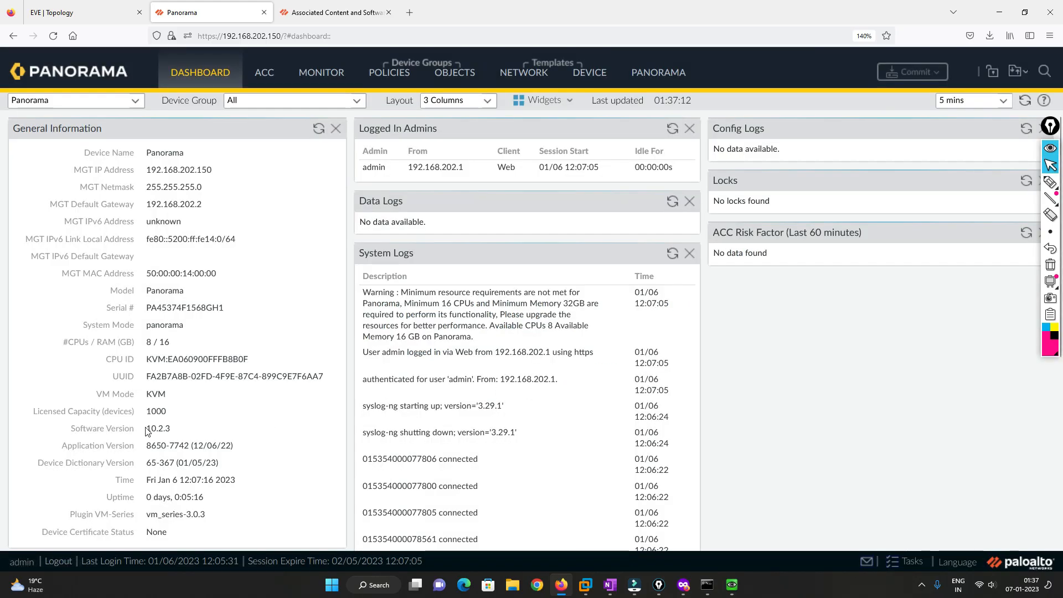
Highlight Panorama's software version on the dashboard, and check the connection state of the managed firewalls in the Managed Devices summary.
drag(147, 429, 173, 429)
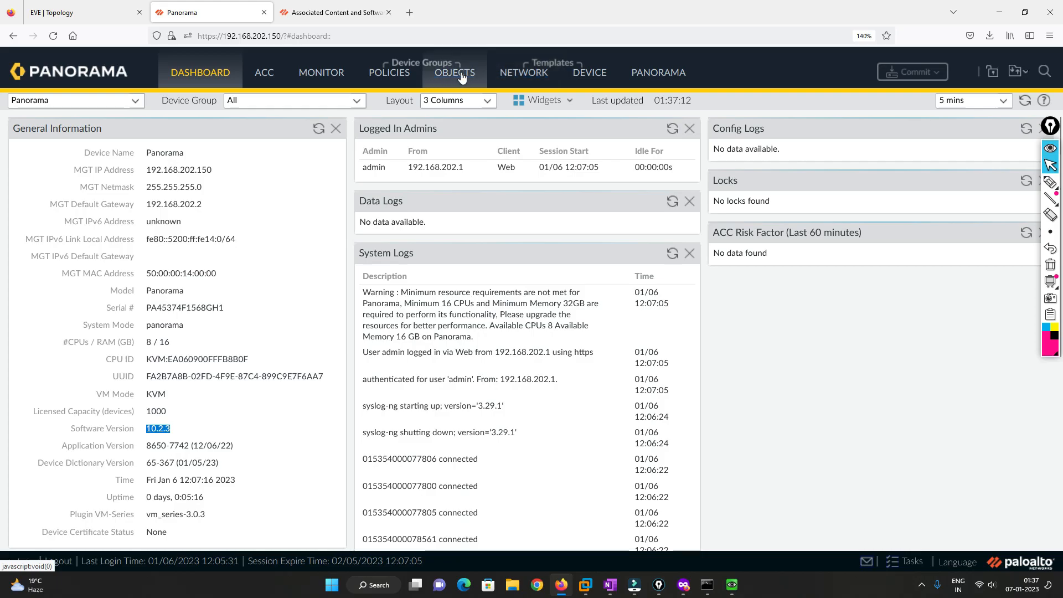
click(515, 77)
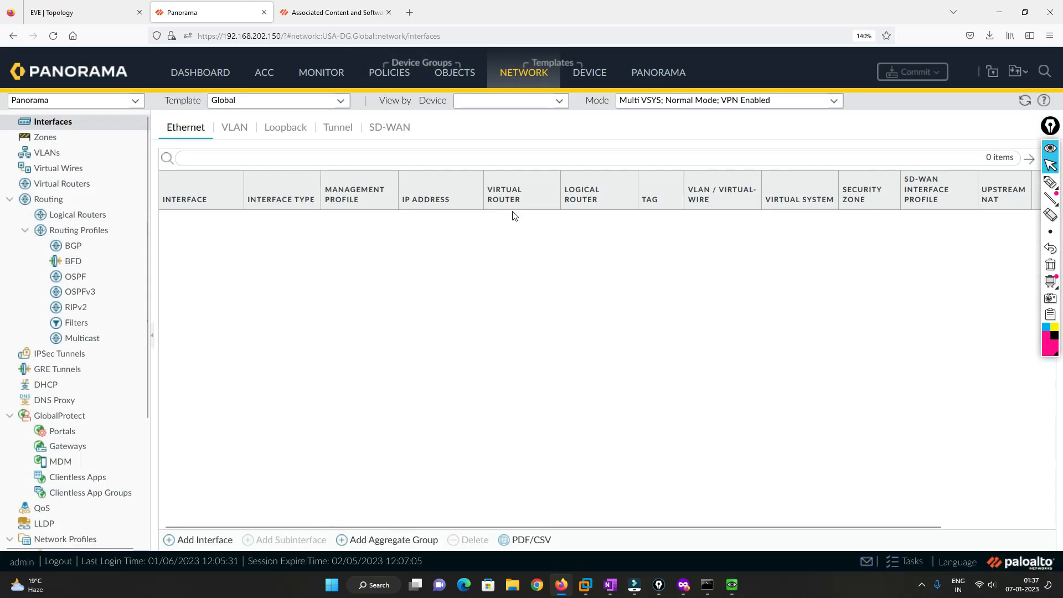
click(646, 77)
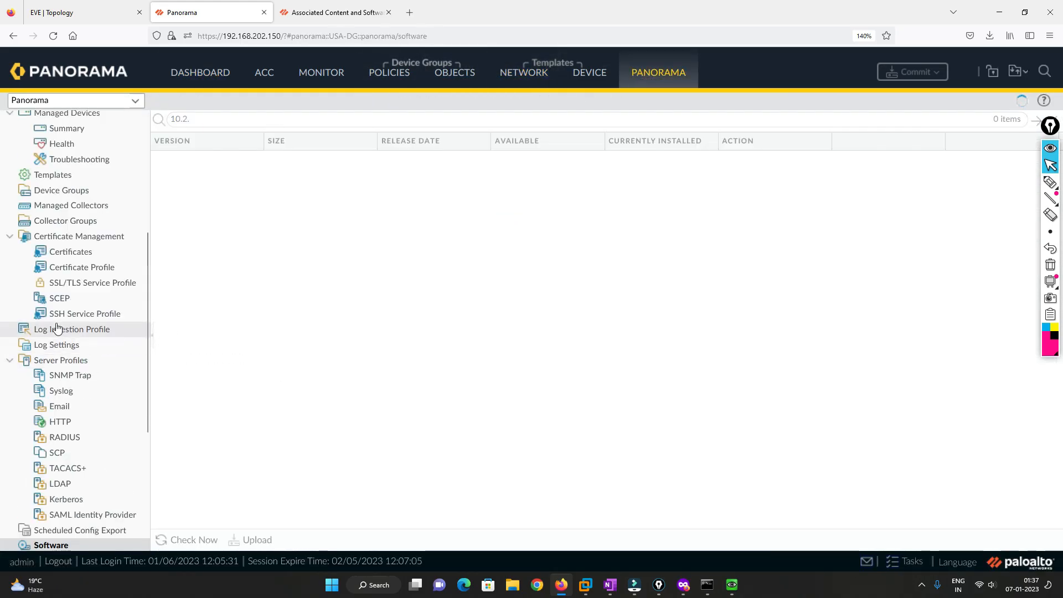
scroll(63, 354, up, 5)
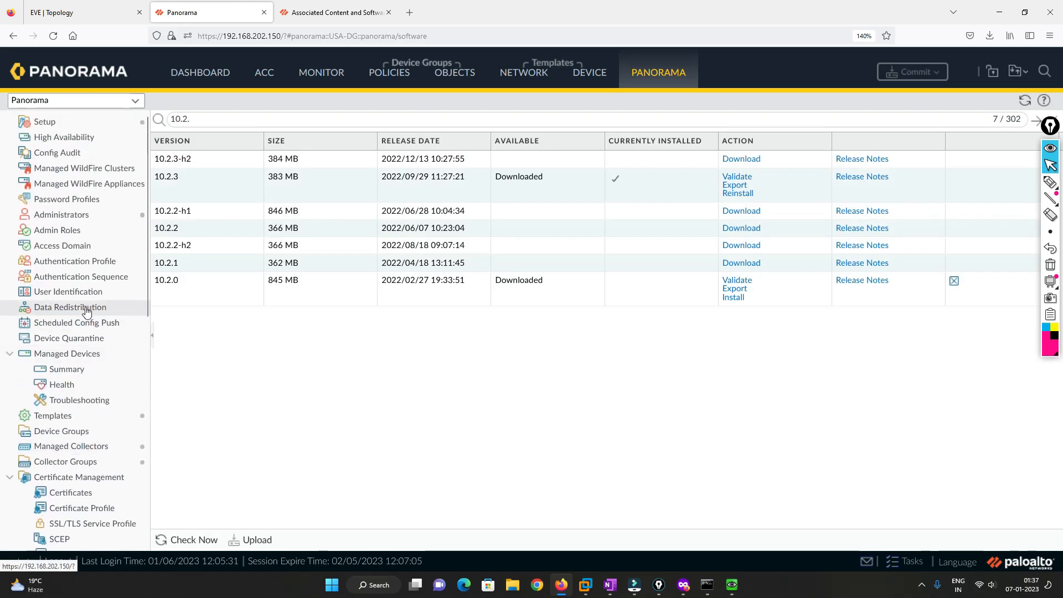
click(63, 370)
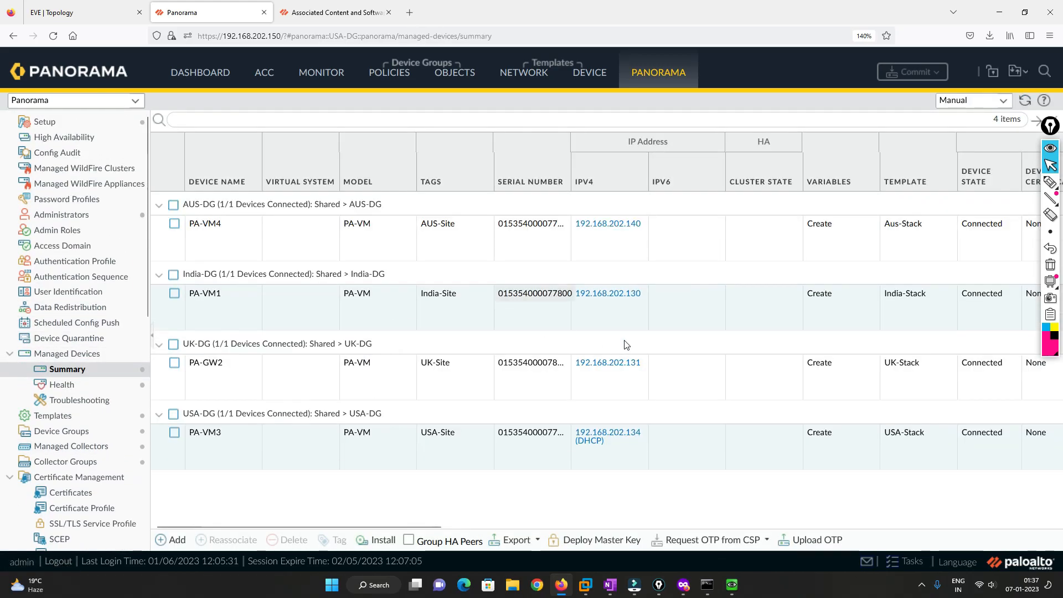
drag(430, 526, 456, 525)
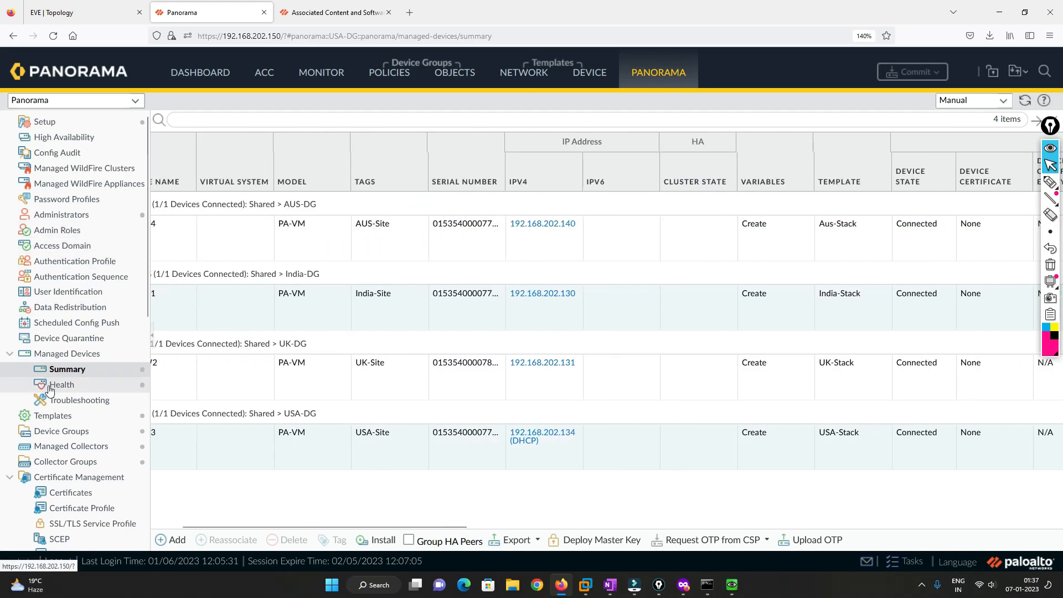
Open Panorama's own software list and filter the versions by "11.".
scroll(49, 391, down, 3)
scroll(49, 391, down, 3)
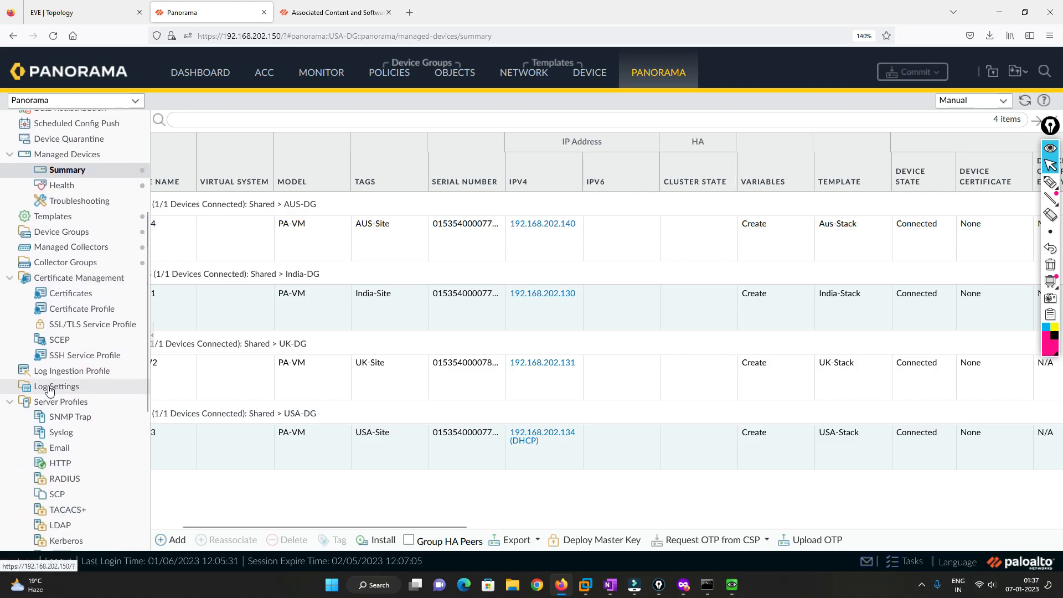
scroll(48, 391, down, 3)
scroll(49, 390, down, 5)
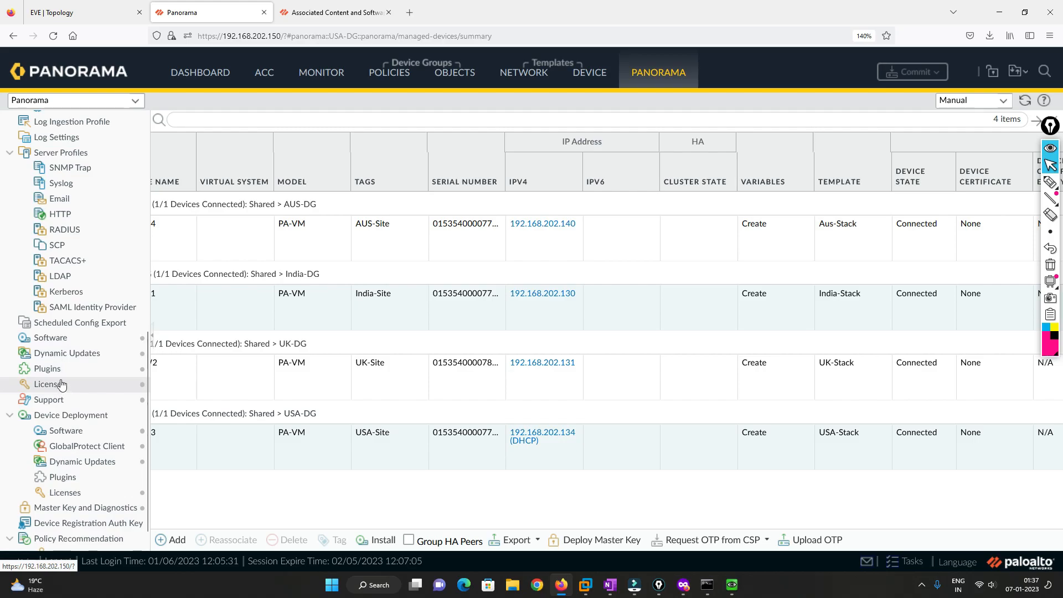
click(50, 338)
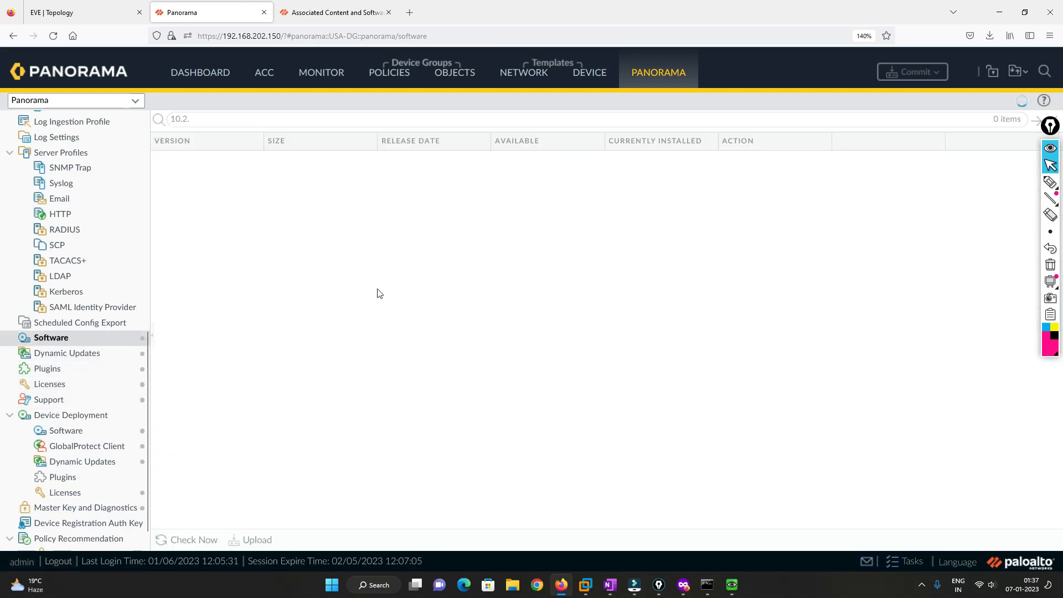
drag(193, 119, 148, 118)
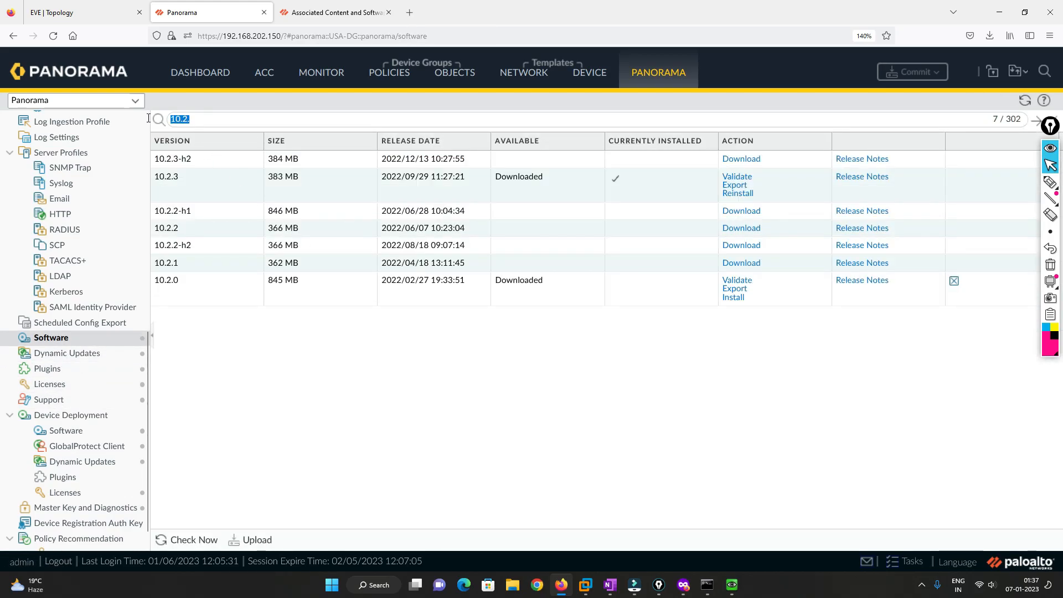
key(BackSpace)
text(11)
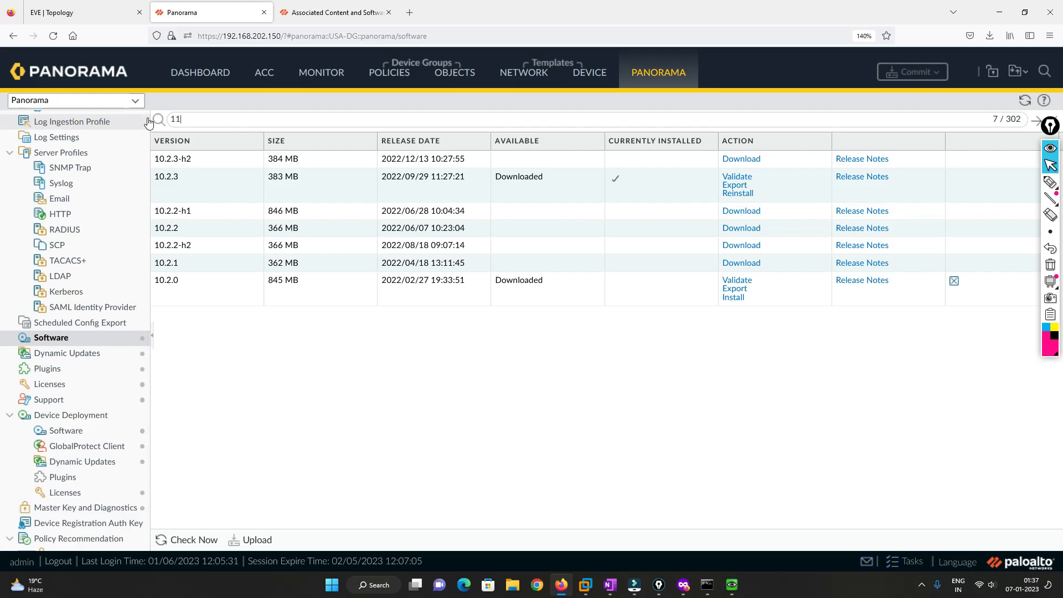
text(.)
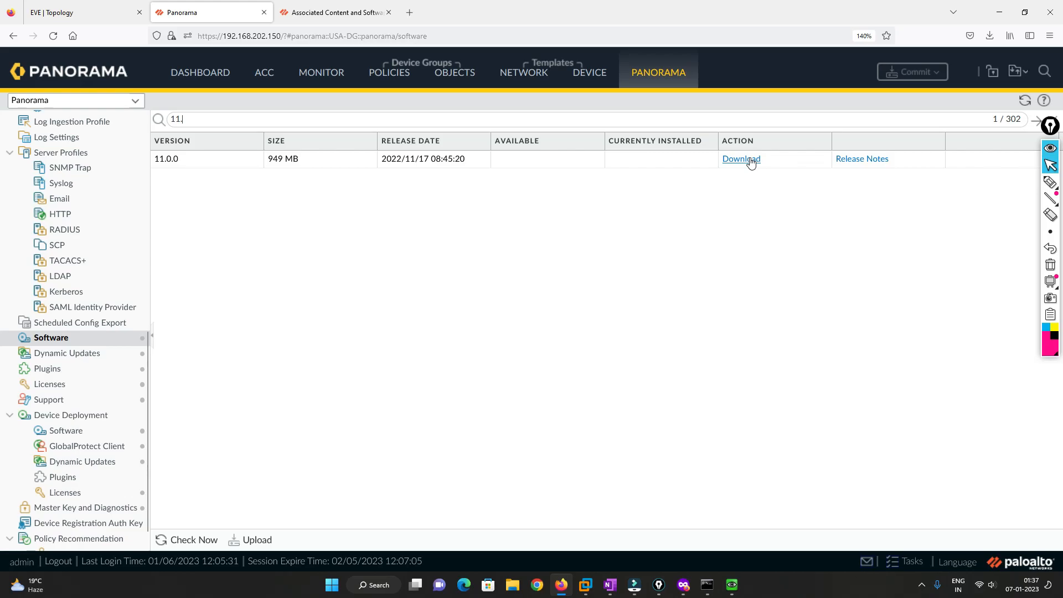
Minimize the QEMU console and Command Prompt covering the PAN-OS 11.0 upgrade path page, review the path, and return to Panorama's software list.
click(563, 585)
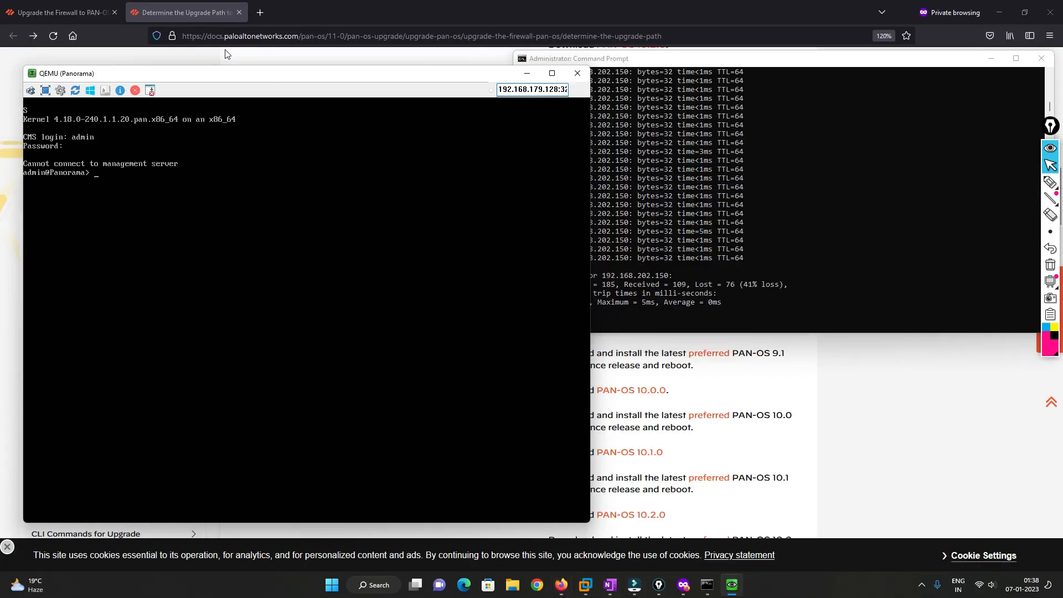
click(528, 73)
click(998, 60)
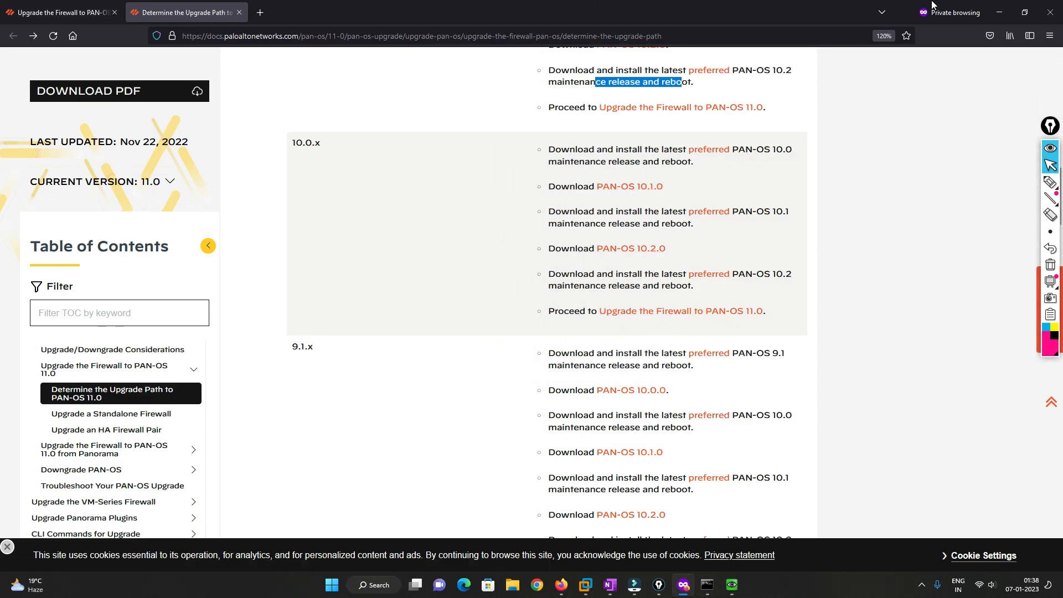
click(563, 585)
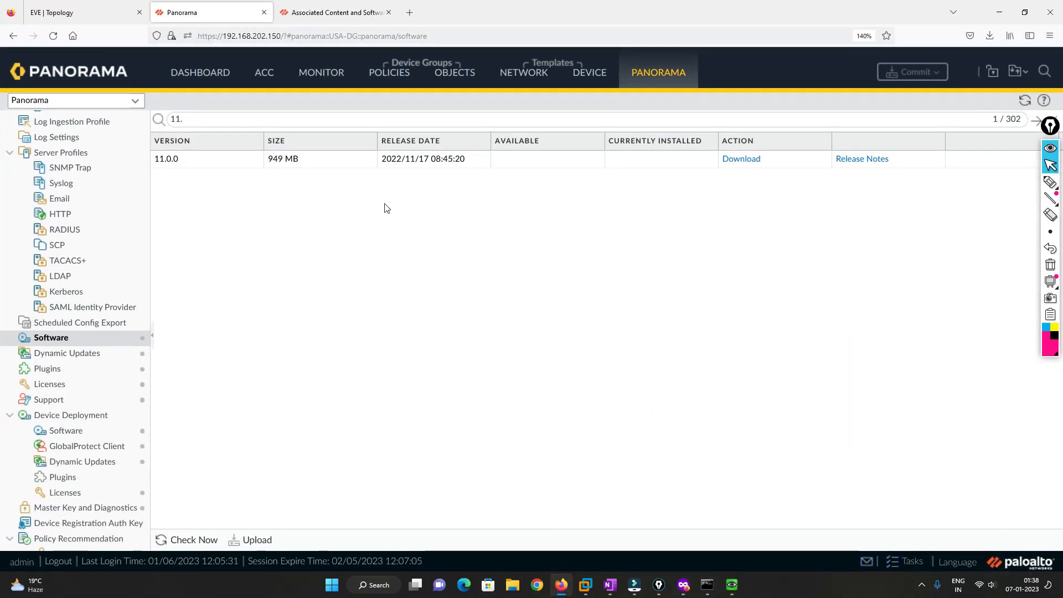
Download Panorama software version 11.0.0 and install it, accepting the feature release warning.
click(741, 159)
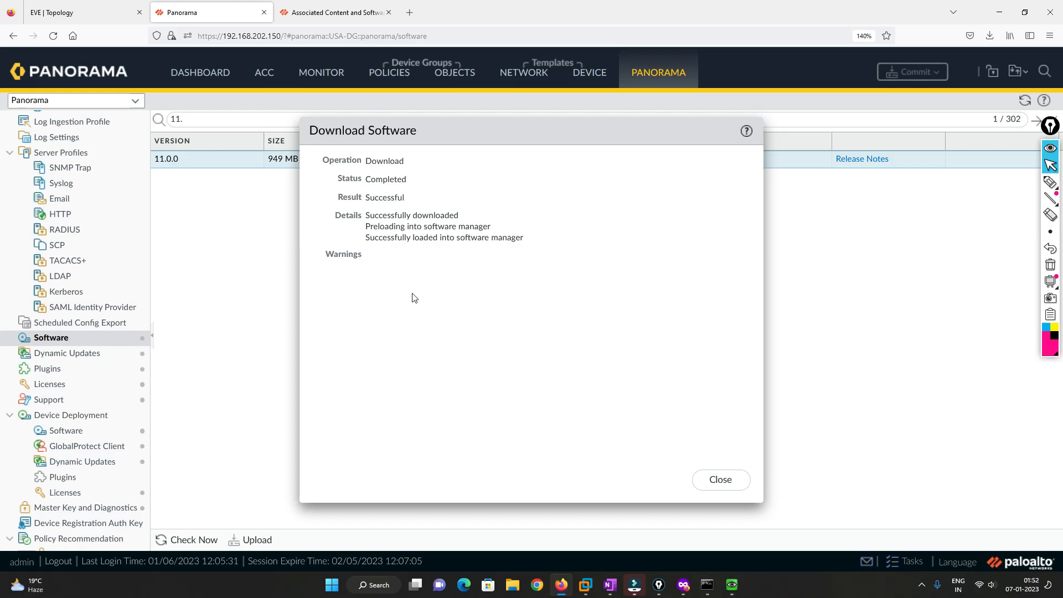
click(720, 481)
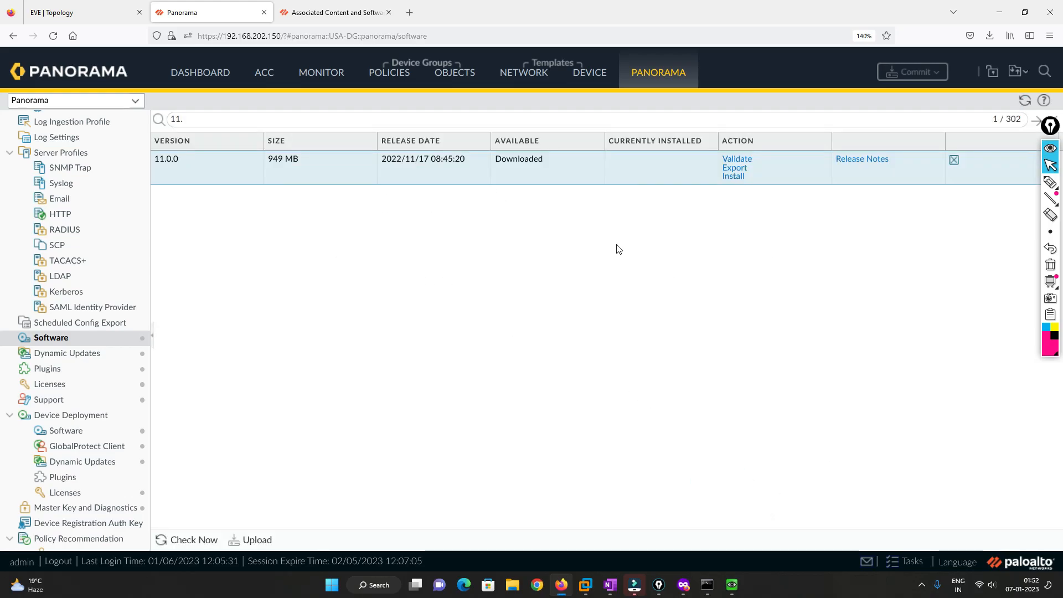
click(733, 177)
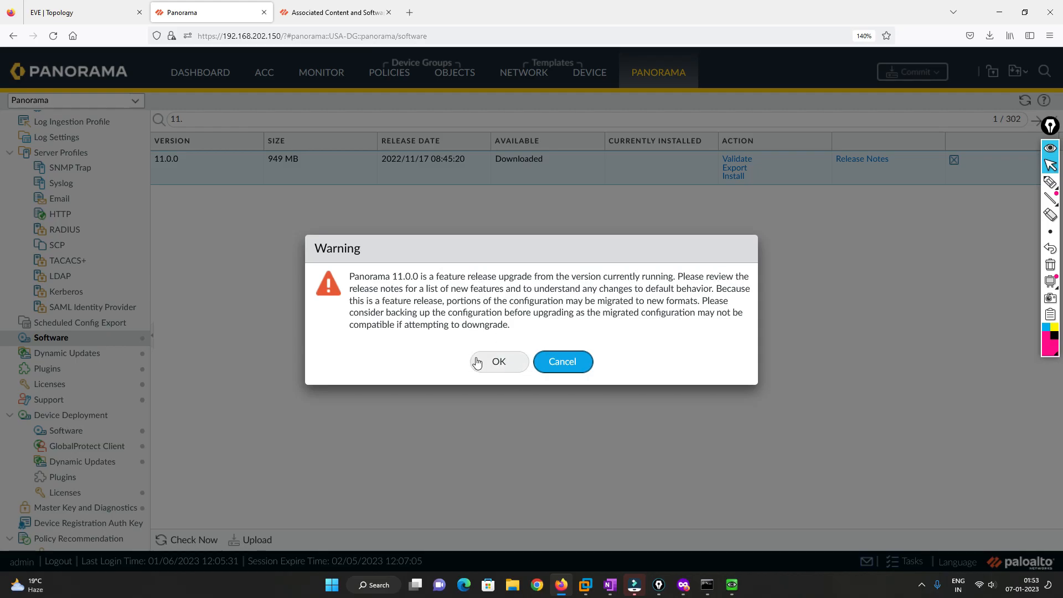
click(494, 363)
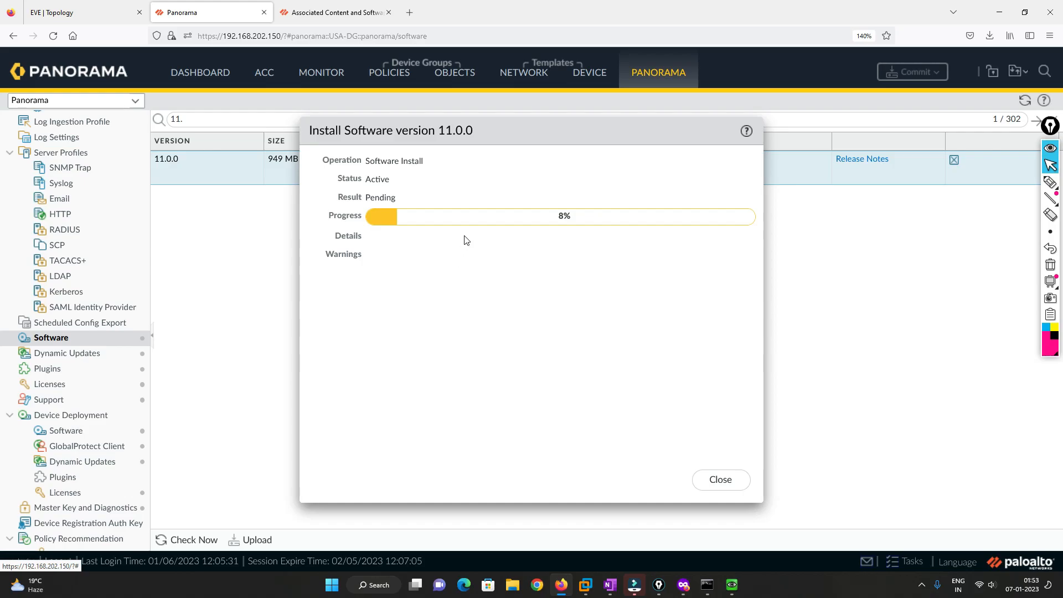
drag(440, 127, 277, 112)
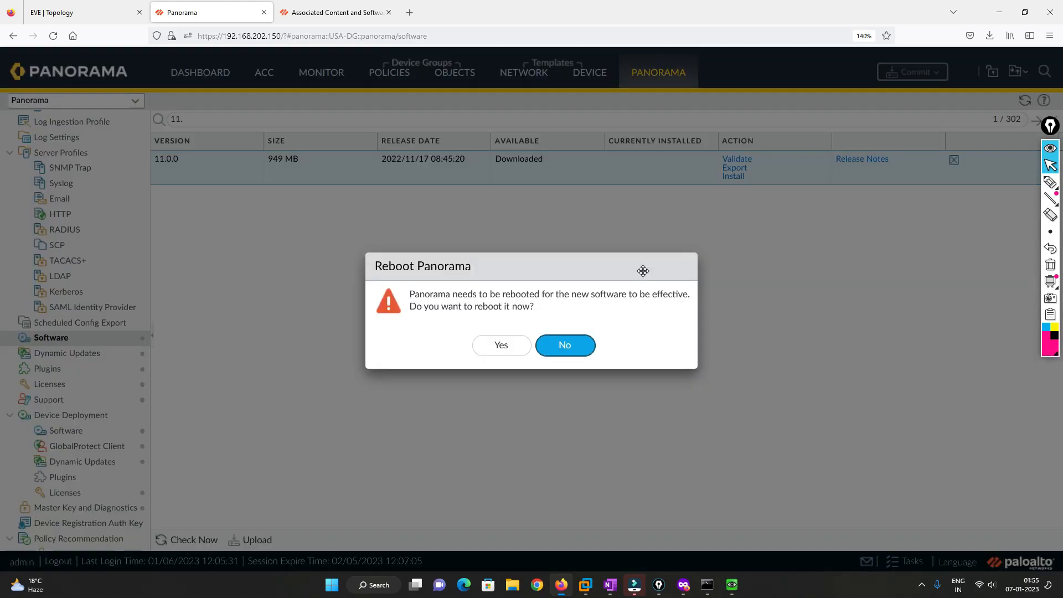
Reboot Panorama to apply the new software, and rerun the continuous ping to 192.168.202.150 in Command Prompt.
click(502, 345)
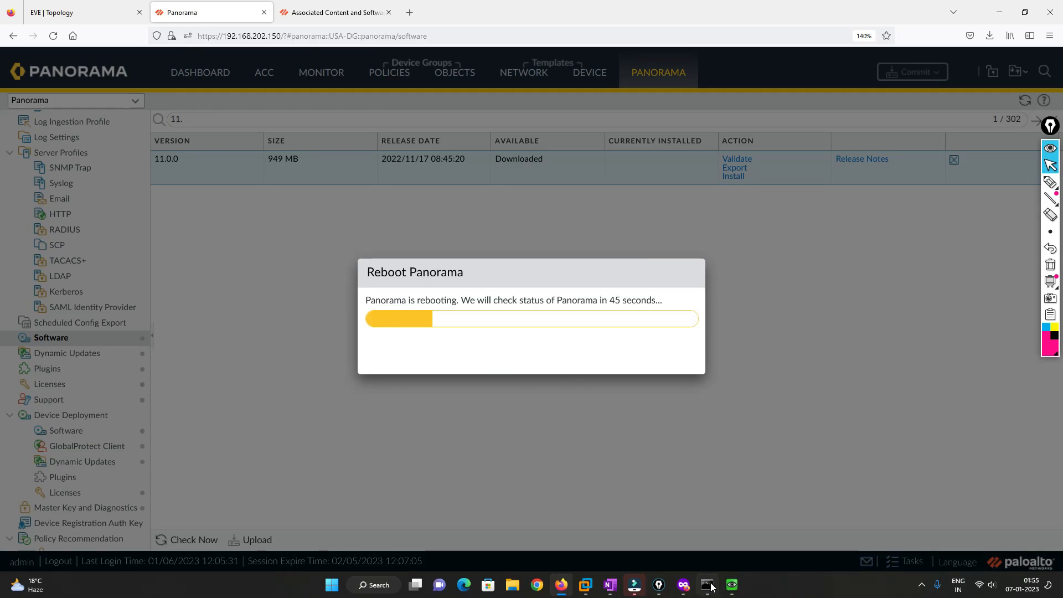
click(707, 585)
key(Up)
key(Return)
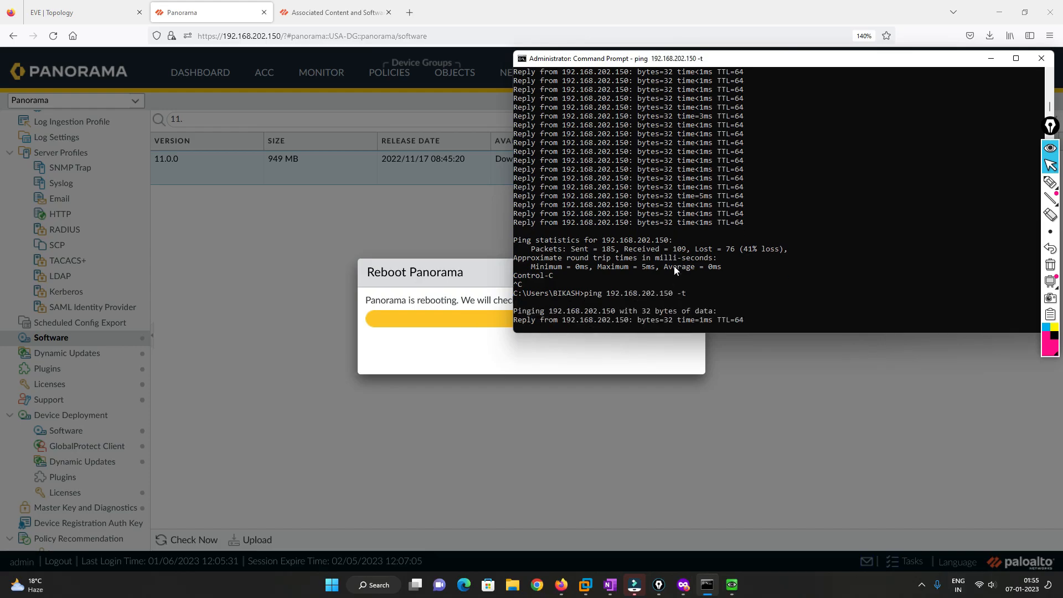
Place the Panorama QEMU console beside the ping window, and watch the shutdown, reboot progress and ping replies.
click(732, 586)
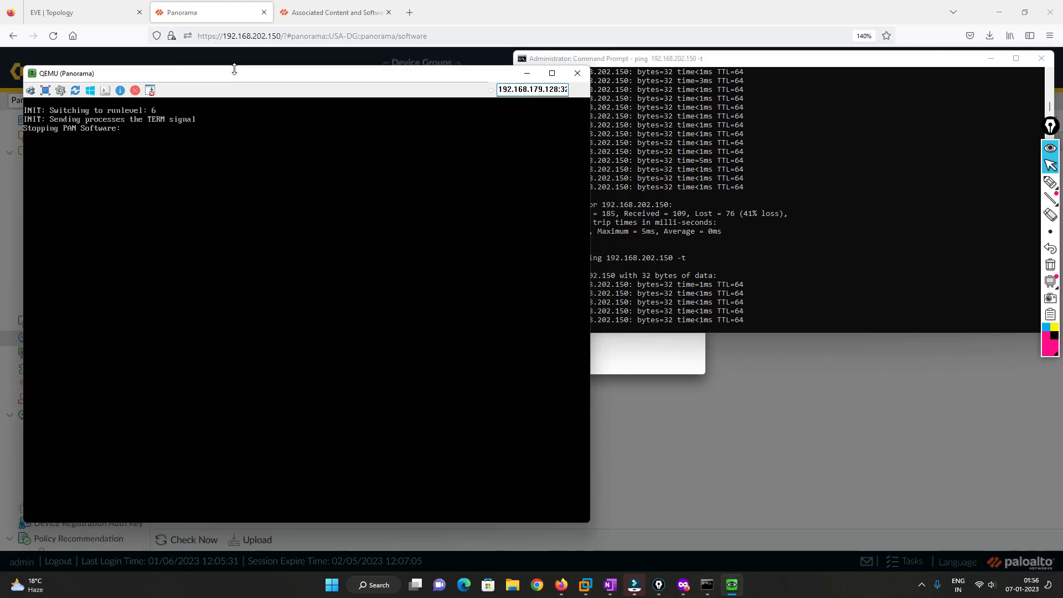
drag(237, 74, 222, 109)
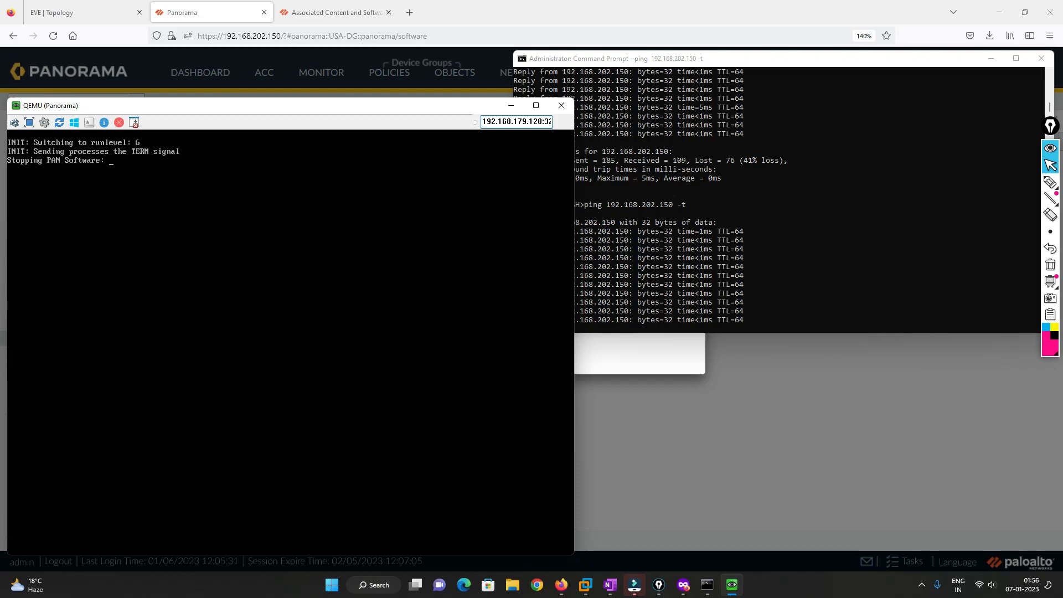
click(626, 343)
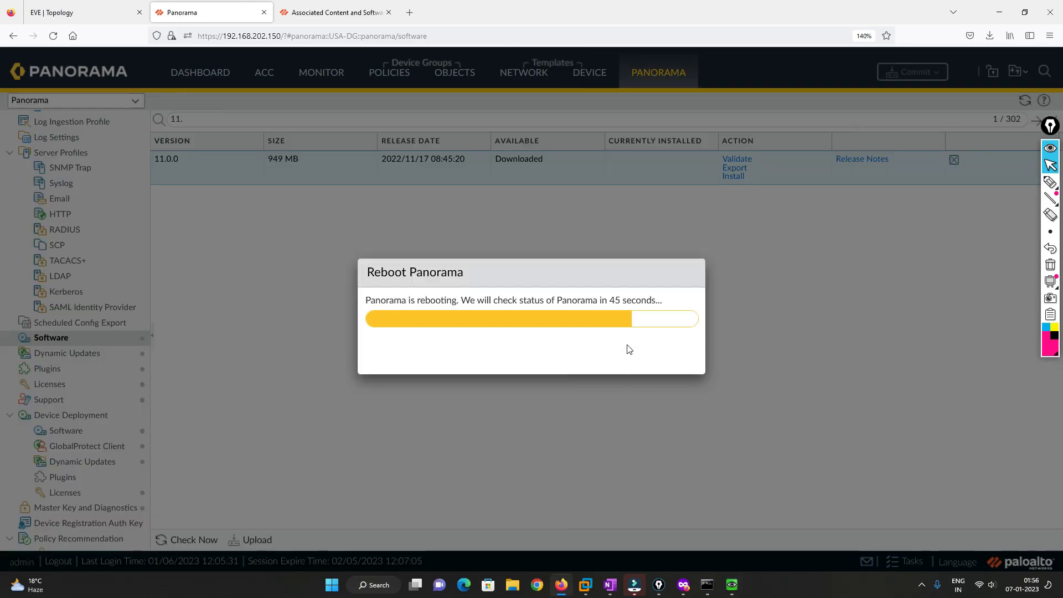
click(731, 585)
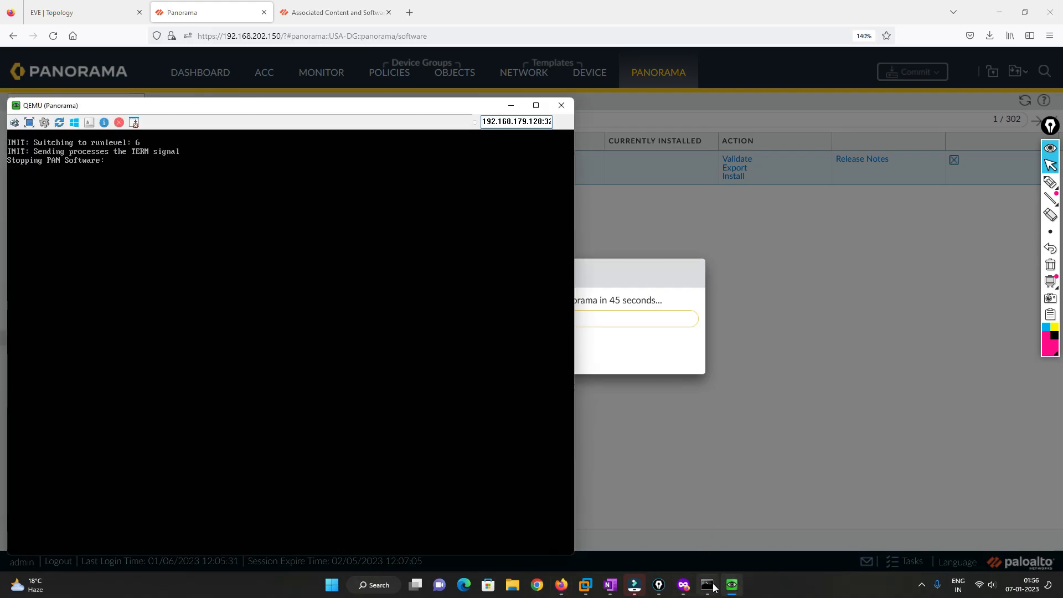
click(711, 591)
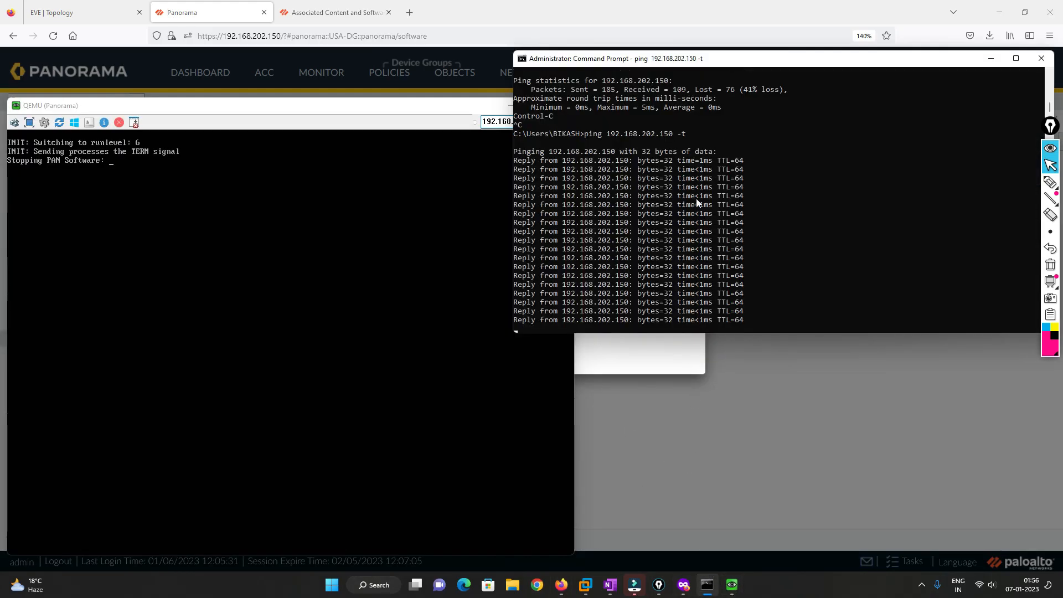
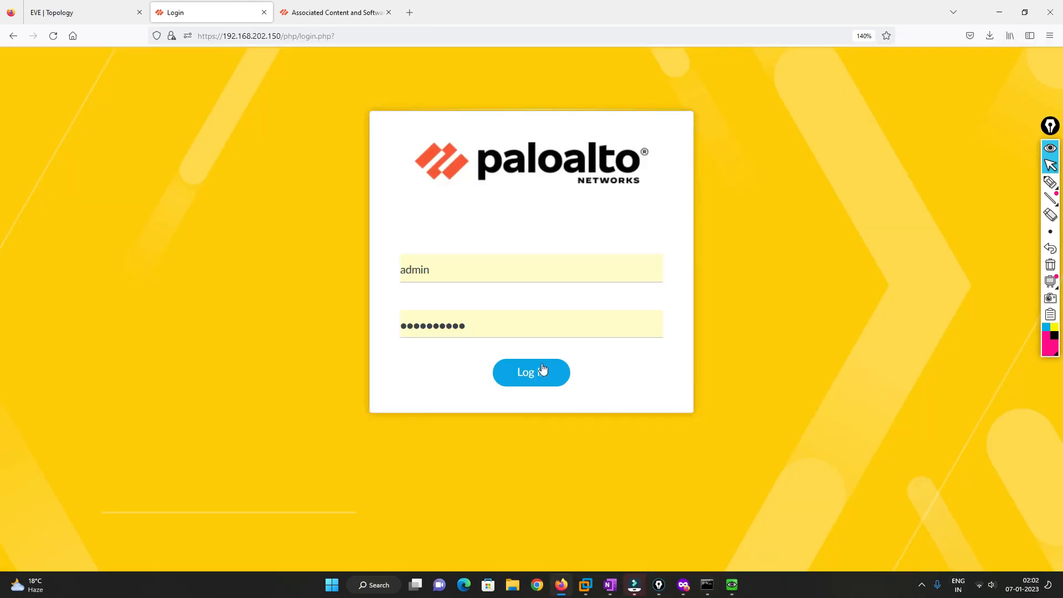
Log in to Panorama with the saved admin credentials, and dismiss the resource warning, the welcome message and the telemetry prompt.
click(540, 371)
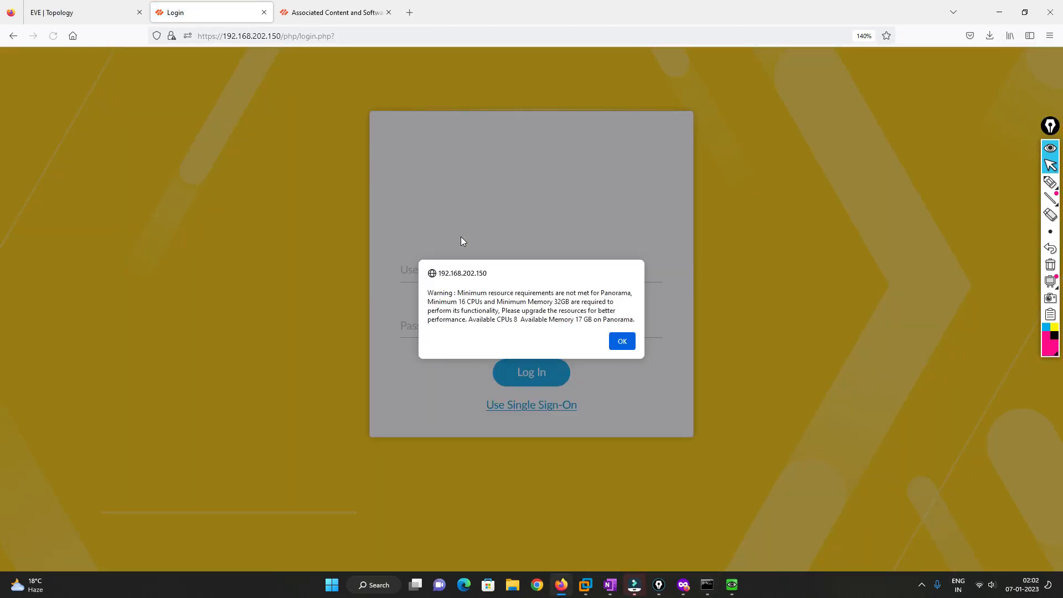
click(617, 342)
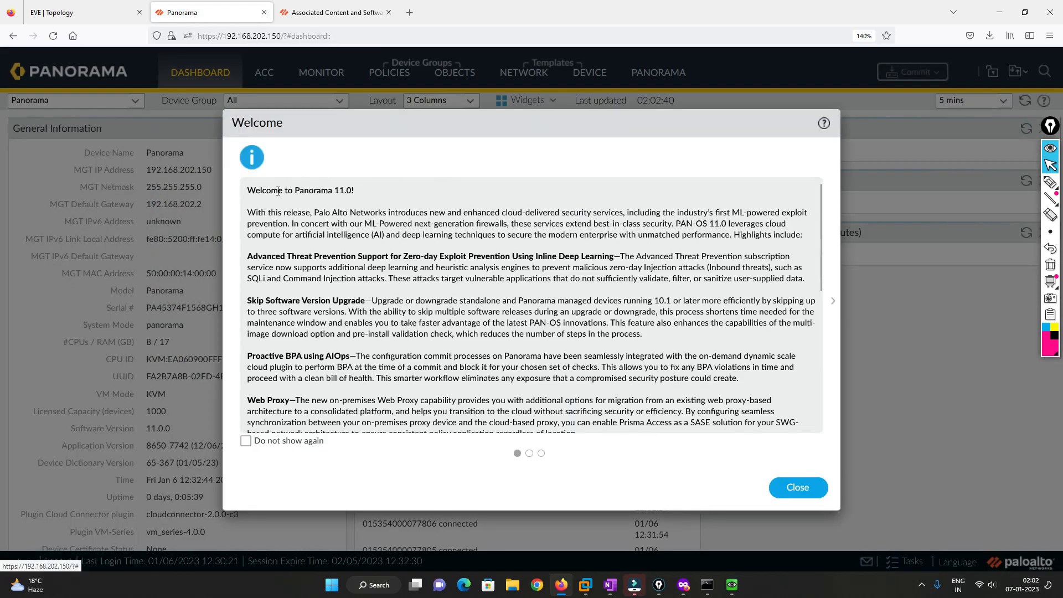
drag(351, 191, 247, 190)
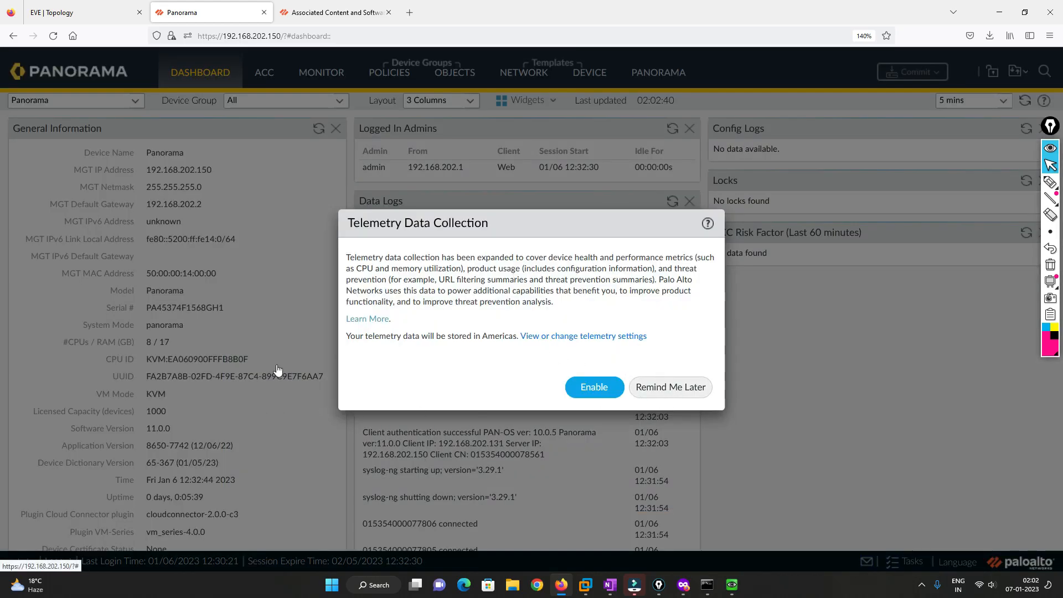
key(Escape)
Find and highlight the software version in the dashboard's General Information after the upgrade.
scroll(278, 369, down, 2)
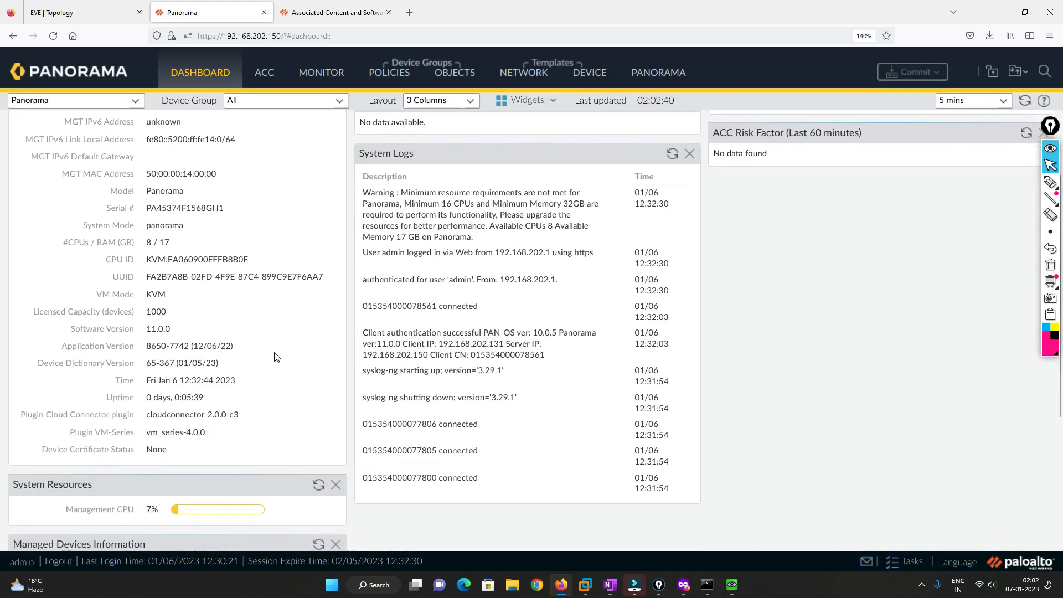
drag(149, 328, 173, 332)
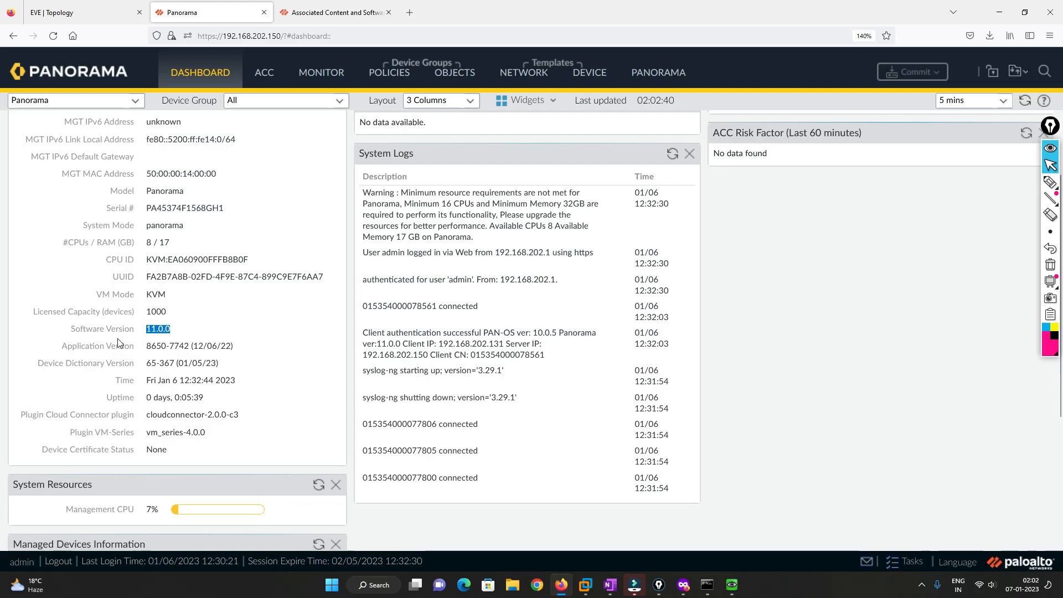
click(161, 332)
Open the managed devices summary in Panorama and check the firewalls' connection state, policy sync and template sync columns.
click(658, 72)
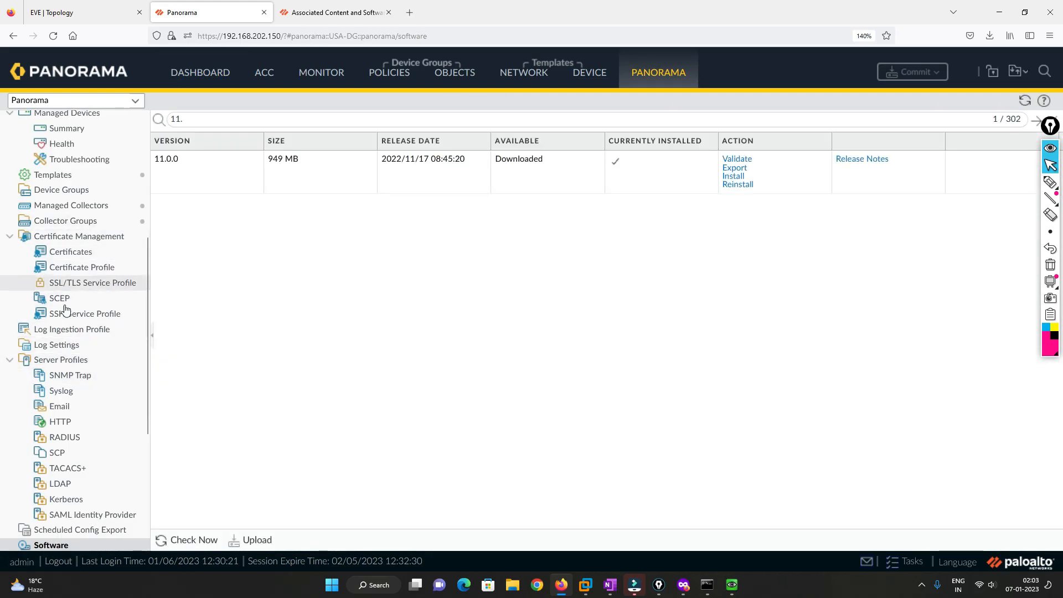
scroll(65, 300, up, 5)
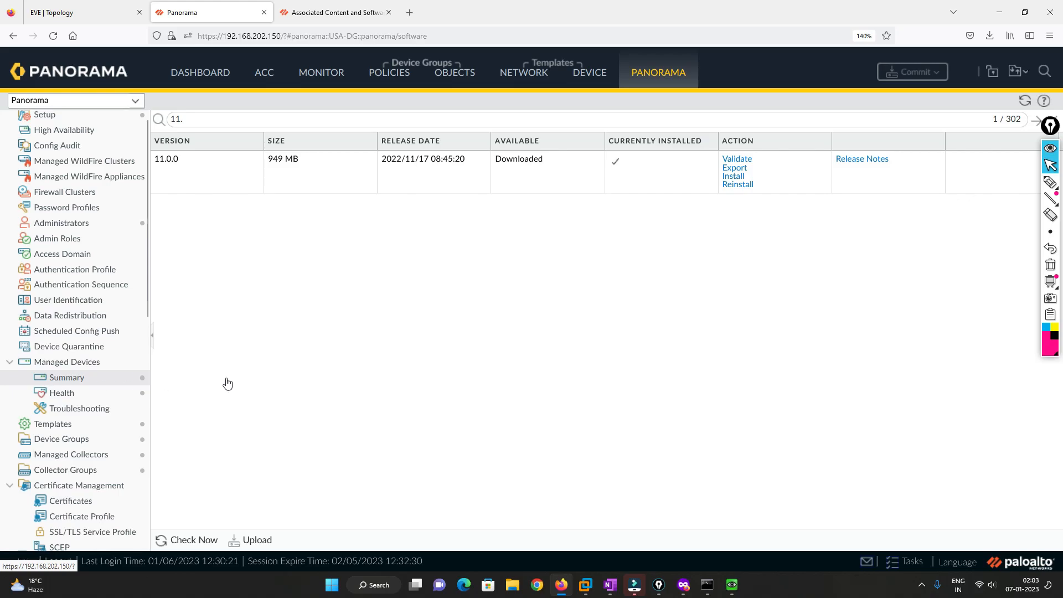
drag(483, 526, 664, 530)
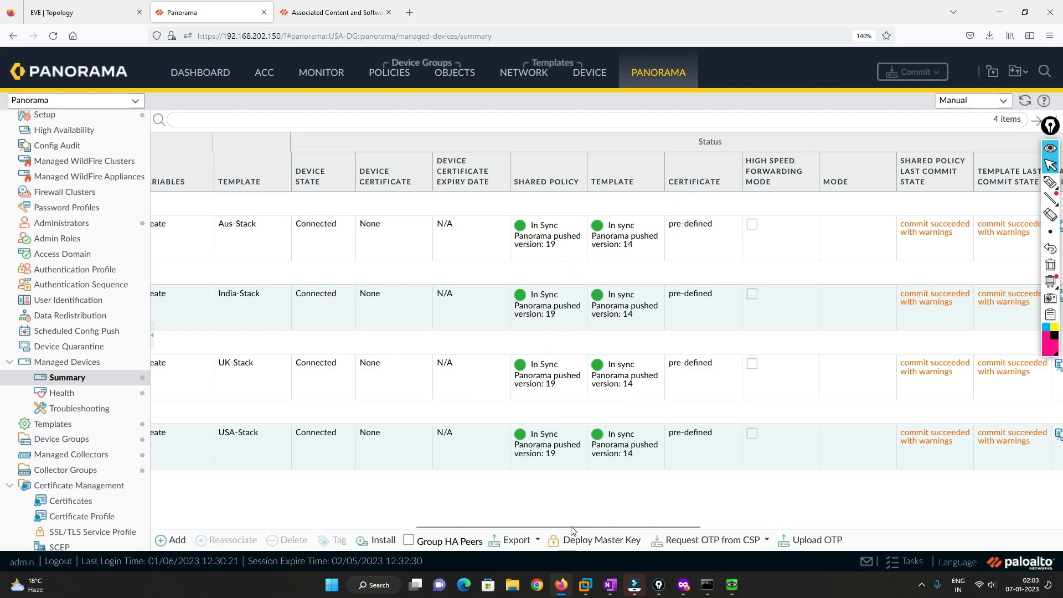
drag(577, 527, 310, 527)
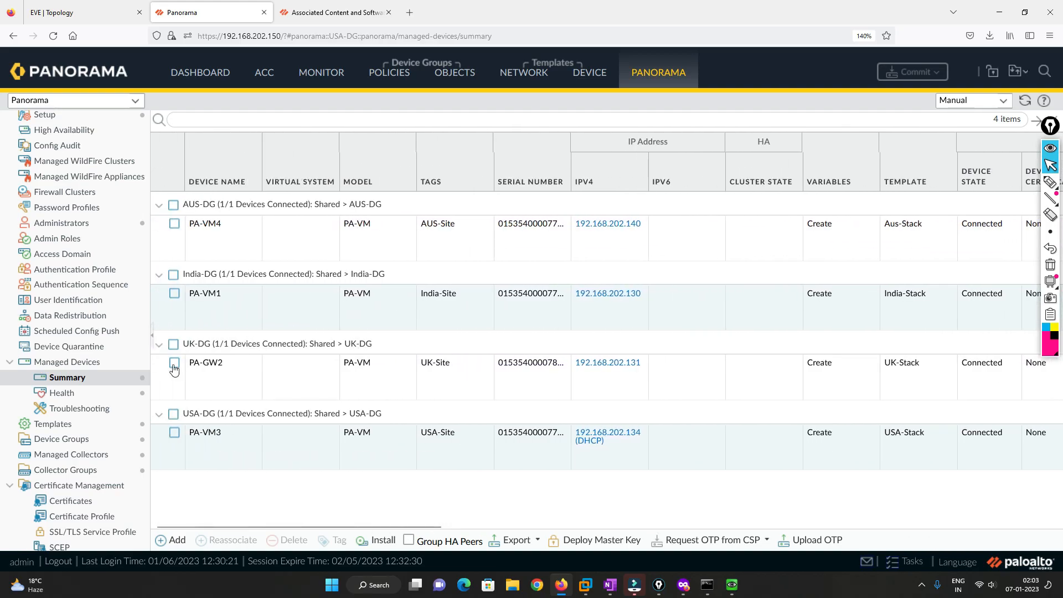
Review the dashboard's Managed Devices Information and the software and plugin versions in General Information.
click(197, 71)
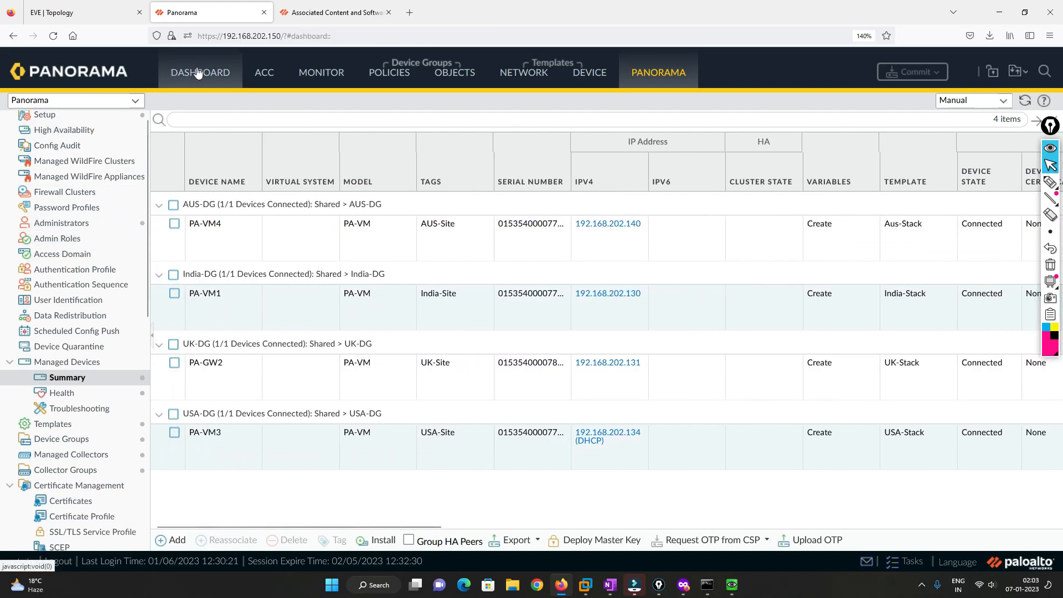
scroll(261, 293, down, 5)
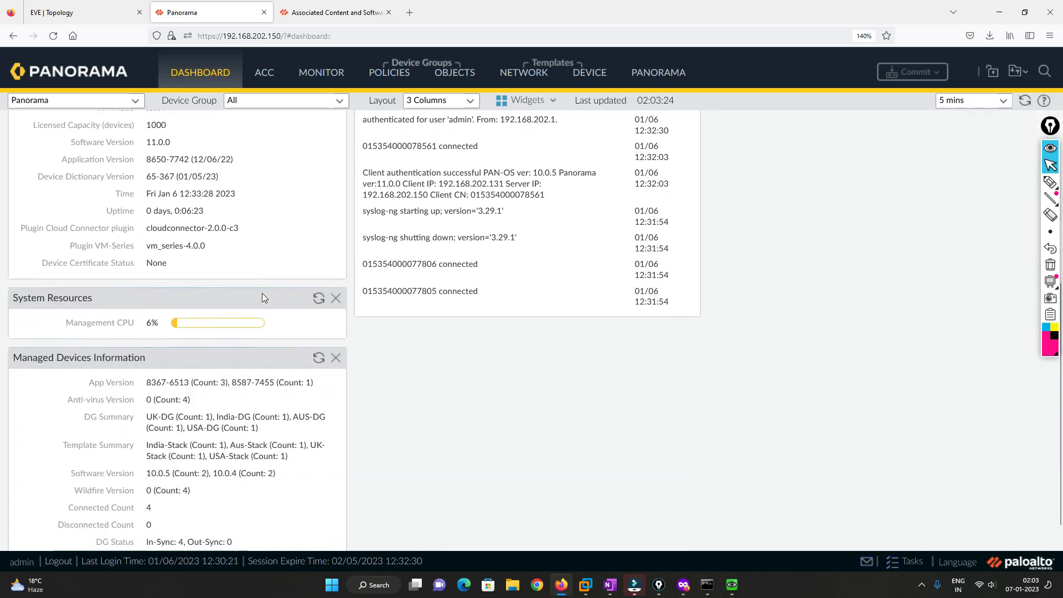
scroll(262, 298, up, 5)
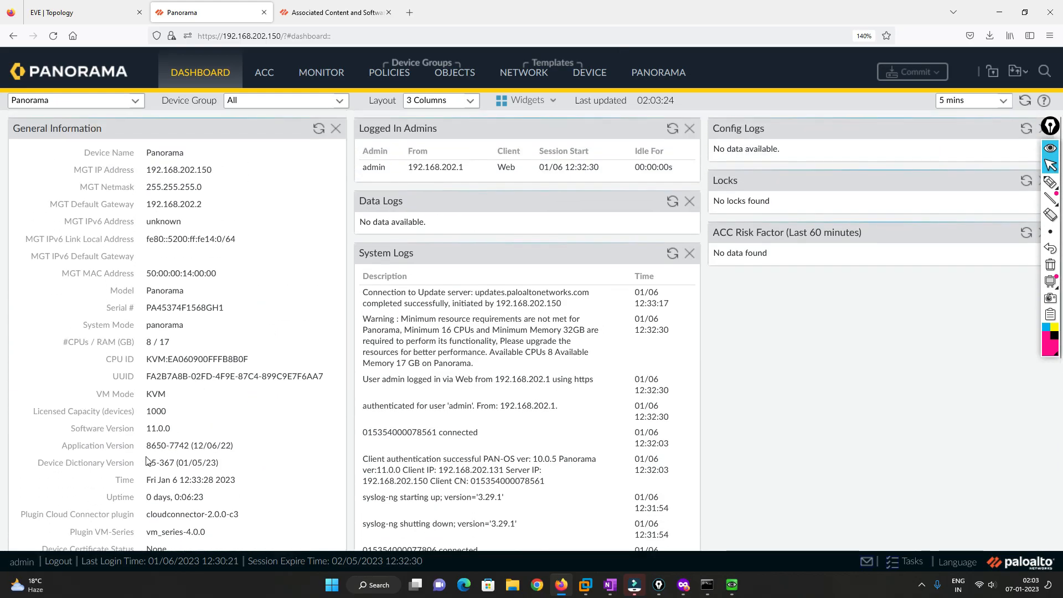
scroll(245, 484, down, 3)
drag(147, 415, 272, 421)
click(271, 421)
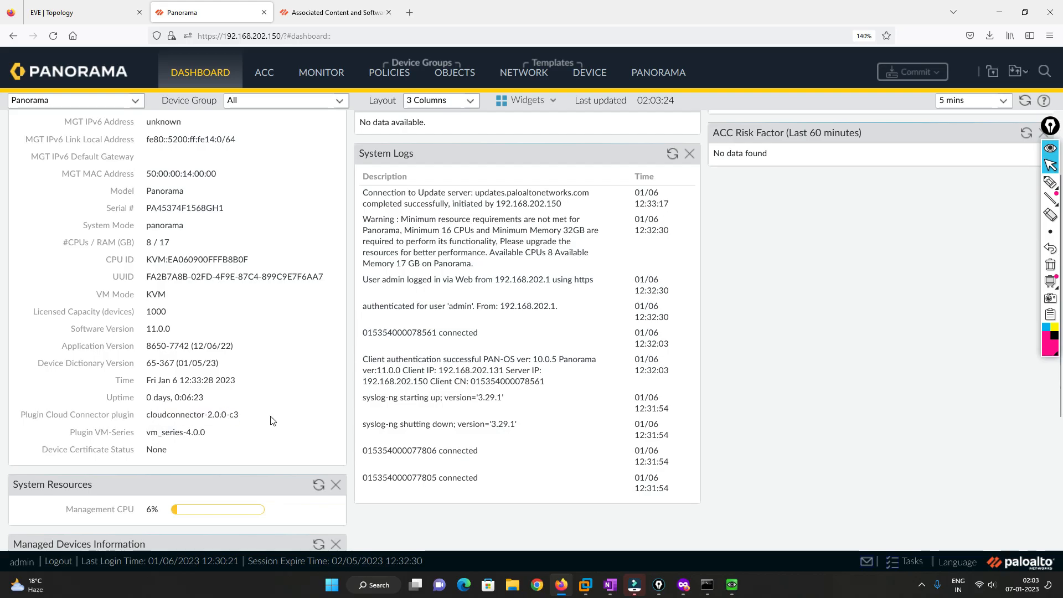
scroll(271, 421, up, 3)
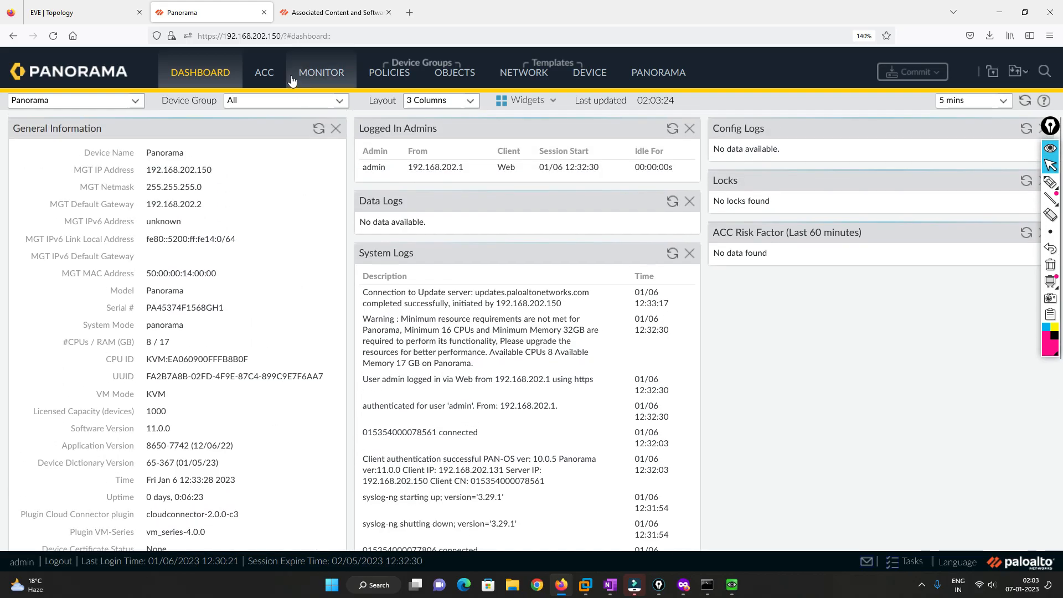
Look over the ACC network activity and the shared security pre-rules, and return to the dashboard.
click(255, 76)
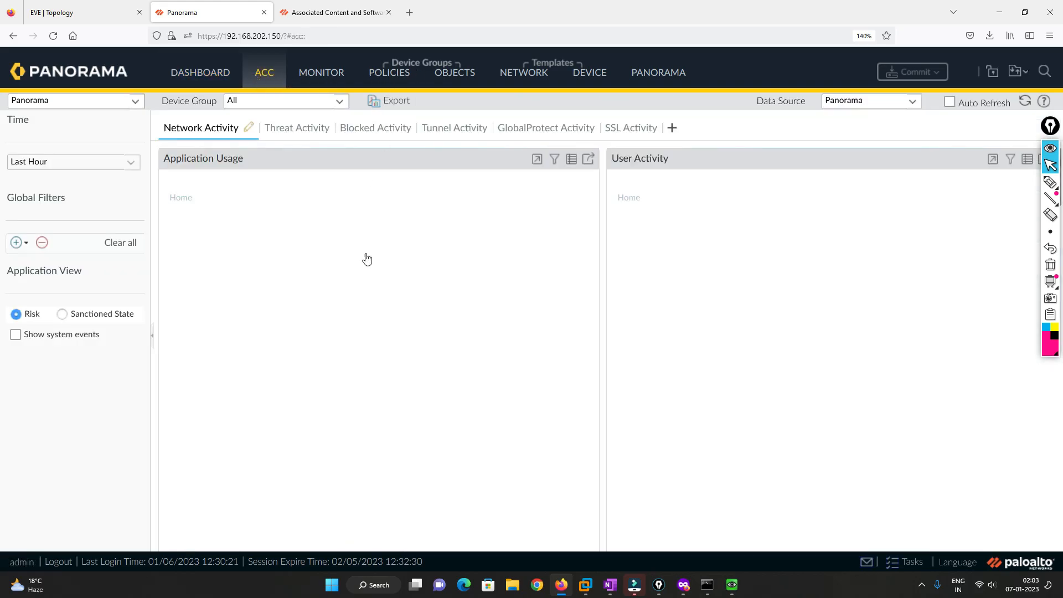
click(380, 74)
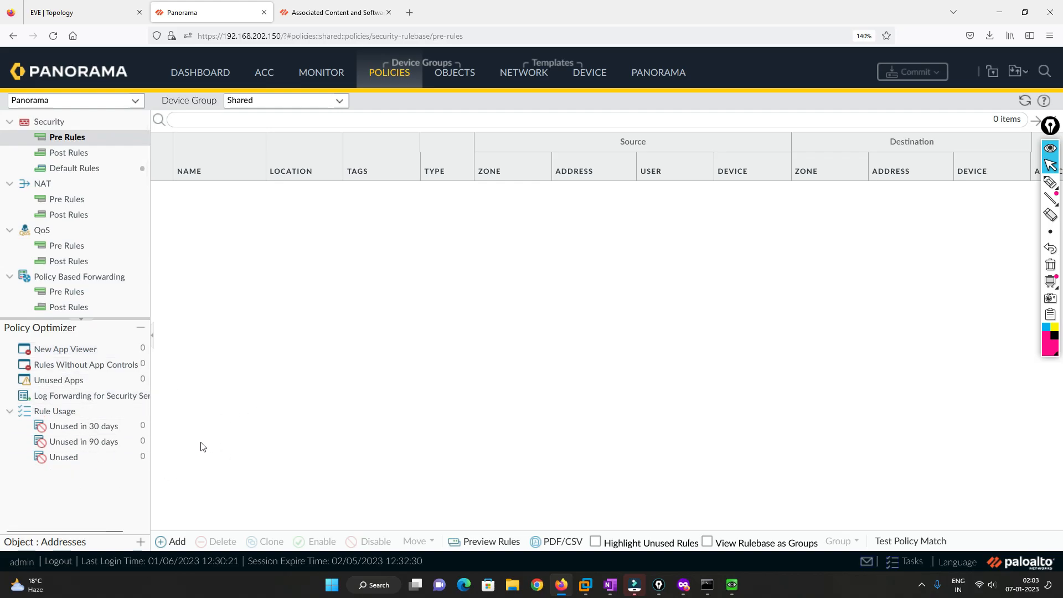
click(196, 80)
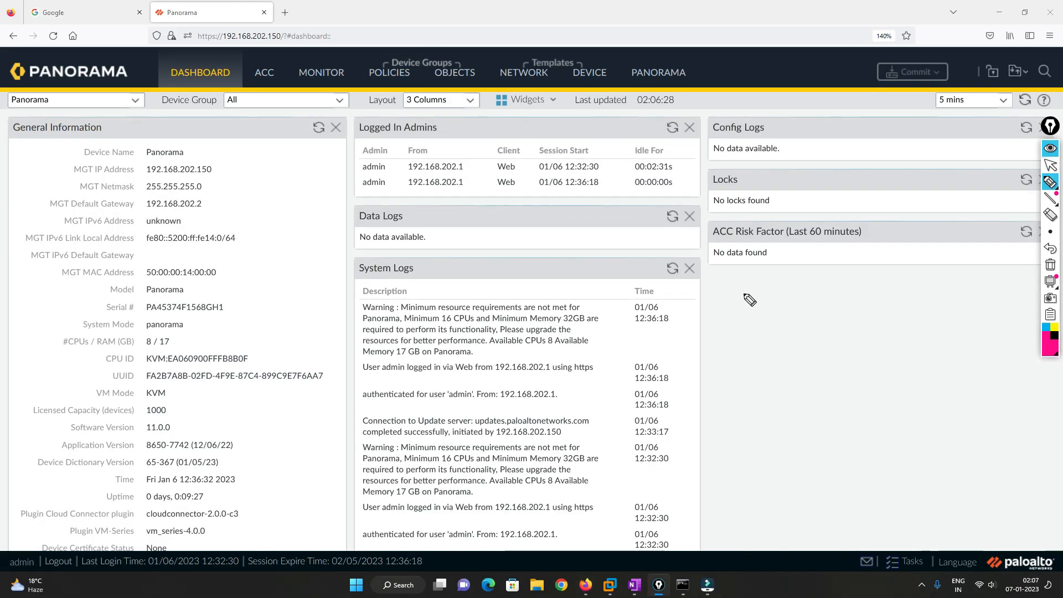
Handwrite a note with a circled 1 and the arrow chain Follow, Palo, document in the dashboard's empty area.
mouse_move(742, 304)
mouse_down()
mouse_move(743, 288)
mouse_move(727, 291)
mouse_move(747, 310)
mouse_move(752, 289)
mouse_move(781, 289)
mouse_move(764, 330)
mouse_move(777, 326)
mouse_up()
mouse_move(787, 313)
mouse_down()
mouse_move(811, 319)
mouse_move(818, 303)
mouse_up()
mouse_move(797, 339)
mouse_down()
mouse_move(797, 357)
mouse_move(804, 351)
mouse_up()
mouse_move(762, 386)
mouse_down()
mouse_move(766, 400)
mouse_move(780, 397)
mouse_move(839, 357)
mouse_move(830, 391)
mouse_up()
drag(826, 390, 836, 390)
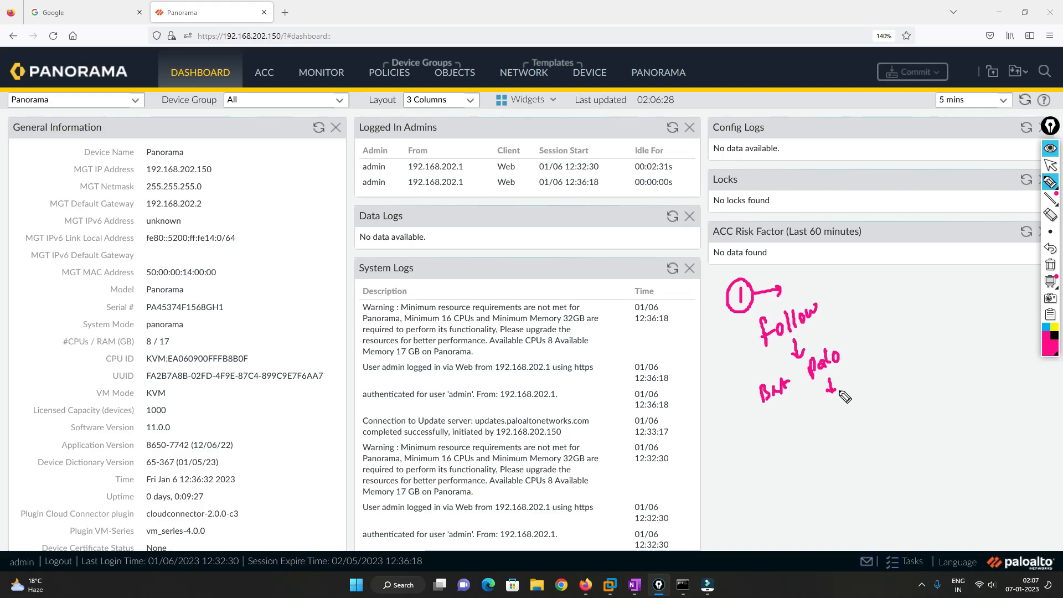
mouse_move(826, 384)
mouse_down()
mouse_move(836, 383)
mouse_move(834, 410)
mouse_move(873, 381)
mouse_up()
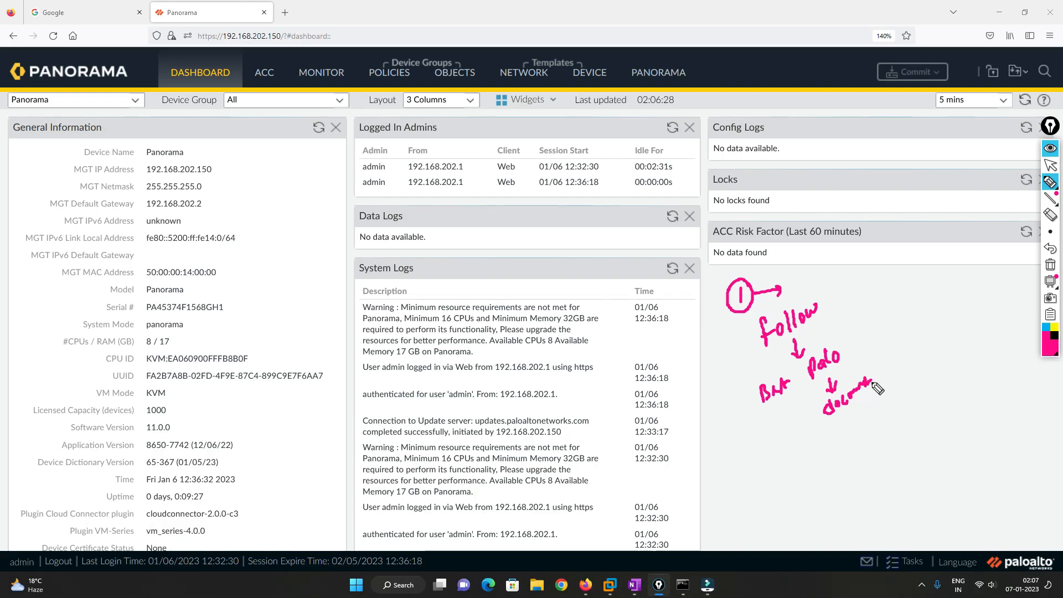
Extend the handwritten chain with learn and a final Palo entry, and add linking arrows, brackets and an underline under Palo.
mouse_move(851, 412)
mouse_down()
mouse_move(870, 446)
mouse_move(898, 417)
mouse_move(900, 426)
mouse_up()
drag(886, 439, 892, 449)
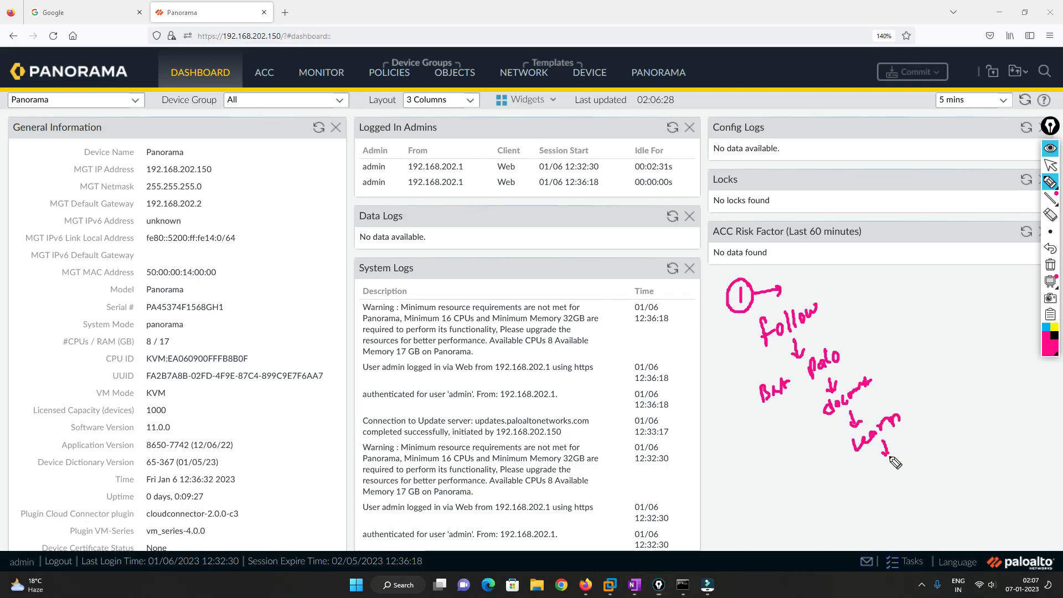
click(884, 491)
mouse_move(885, 492)
mouse_down()
mouse_move(936, 457)
mouse_move(939, 468)
mouse_move(958, 442)
mouse_up()
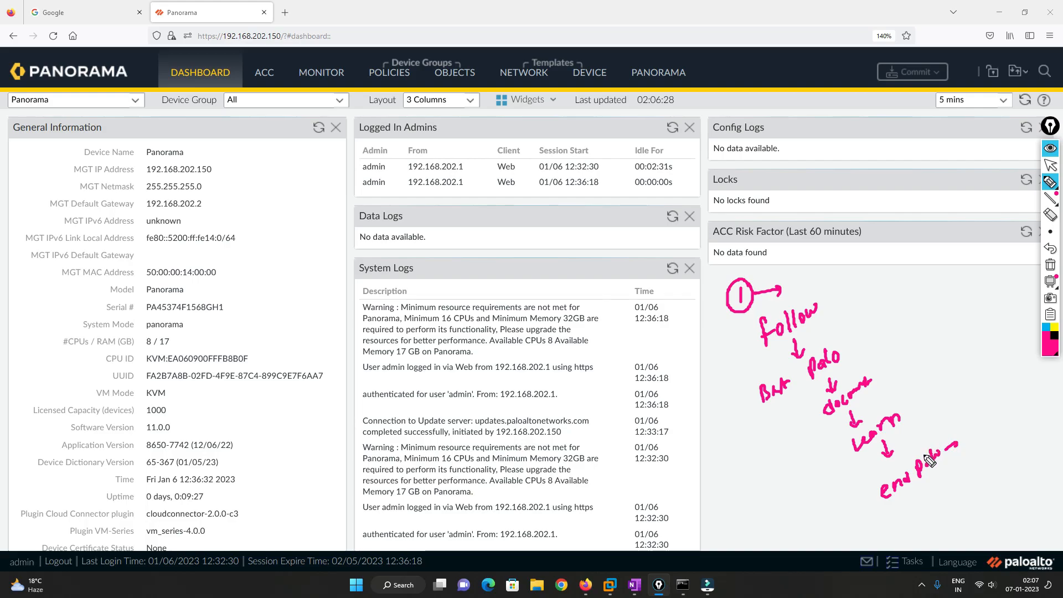
mouse_move(883, 498)
mouse_down()
mouse_move(734, 420)
mouse_move(749, 404)
mouse_up()
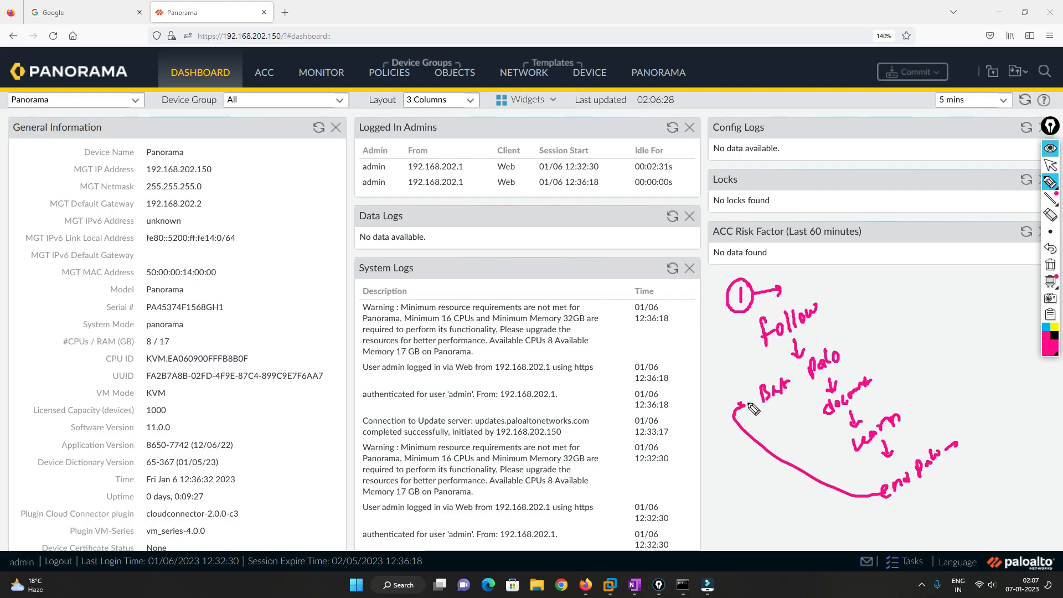
drag(841, 361, 856, 346)
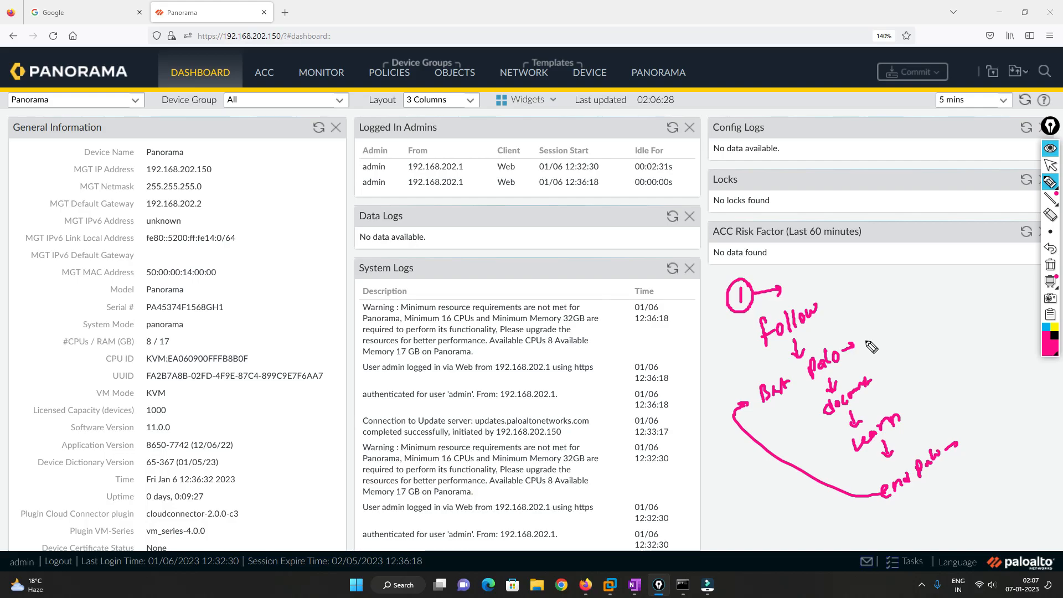
mouse_move(866, 335)
mouse_down()
mouse_move(868, 364)
mouse_move(896, 390)
mouse_up()
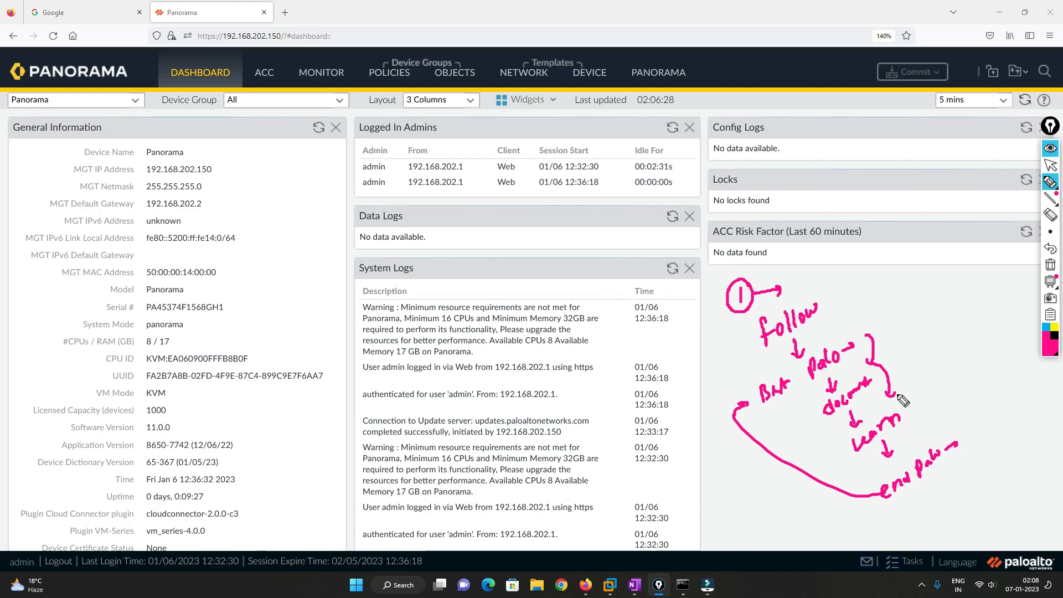
mouse_move(806, 386)
mouse_down()
mouse_move(844, 367)
mouse_move(829, 414)
mouse_up()
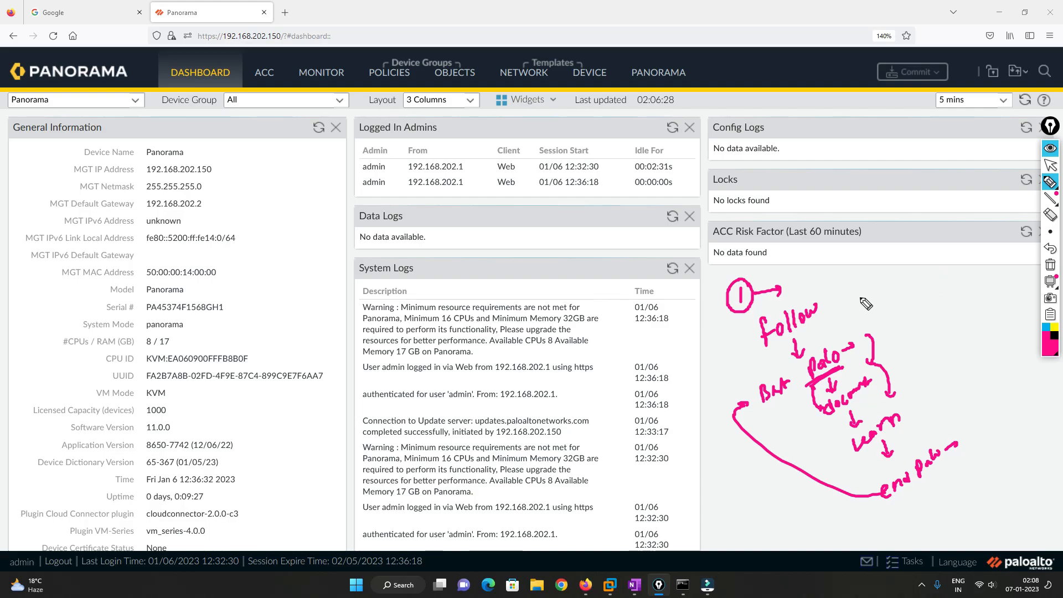
Handwrite a second note chain starting with an underlined Bank and leading down through Infra beside the first notes.
mouse_move(859, 294)
mouse_down()
mouse_move(863, 303)
mouse_move(871, 293)
mouse_up()
mouse_move(885, 292)
mouse_down()
mouse_move(897, 304)
mouse_move(923, 300)
mouse_up()
mouse_move(894, 318)
mouse_down()
mouse_move(922, 306)
mouse_move(913, 344)
mouse_move(947, 313)
mouse_move(939, 343)
mouse_up()
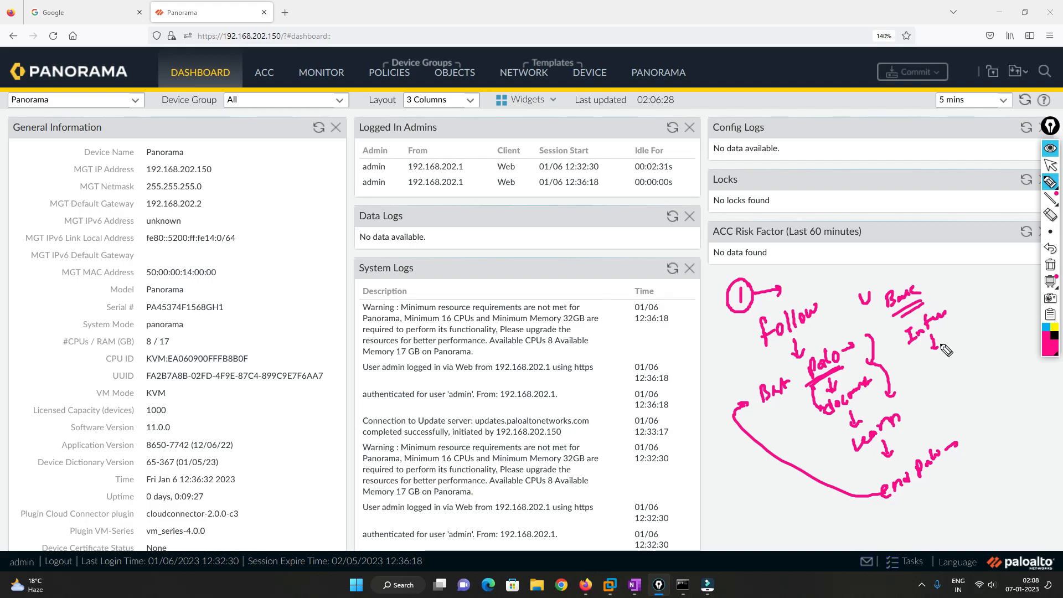
mouse_move(932, 359)
mouse_down()
mouse_move(930, 382)
mouse_move(969, 342)
mouse_up()
mouse_move(950, 376)
mouse_down()
mouse_move(966, 365)
mouse_move(969, 381)
mouse_move(981, 373)
mouse_move(979, 390)
mouse_up()
Bracket the Bank note chain and draw arrows pointing outward from its entries.
drag(956, 281, 996, 399)
drag(990, 329, 1010, 317)
drag(926, 283, 952, 256)
drag(944, 315, 962, 294)
drag(969, 349, 991, 331)
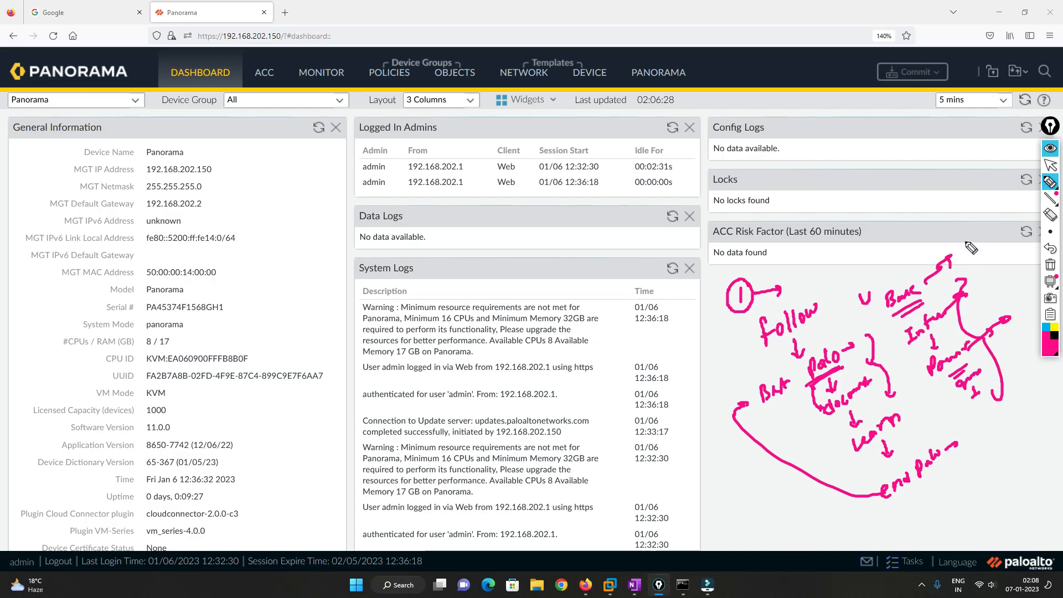
Add brackets around the Follow and Palo notes, with arrows leading up and away from Follow.
drag(724, 332, 738, 390)
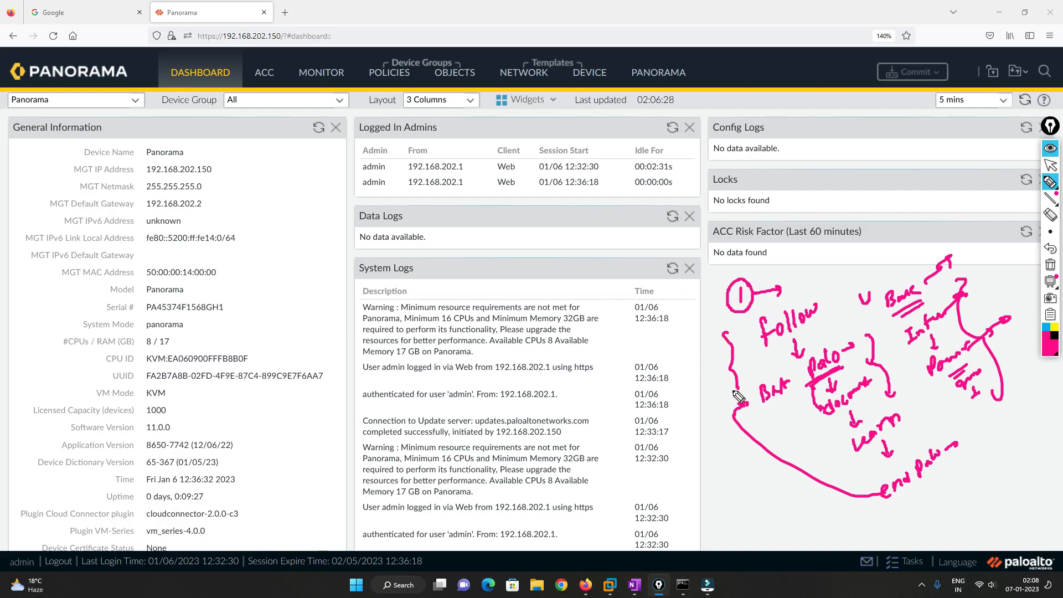
drag(826, 283, 833, 330)
drag(838, 292, 891, 246)
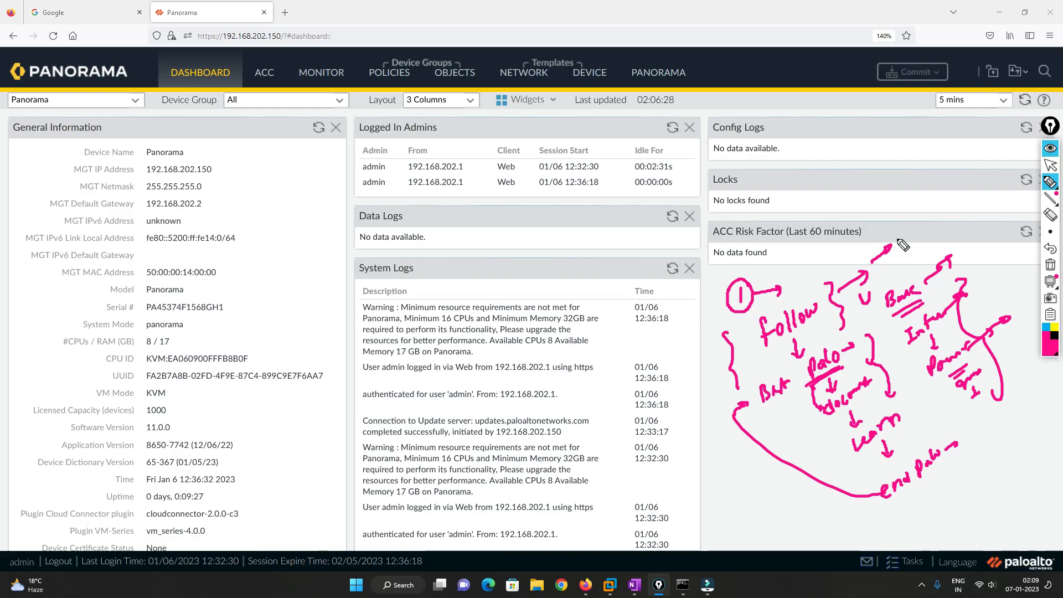
mouse_move(873, 196)
mouse_down()
mouse_move(914, 167)
mouse_move(919, 197)
mouse_move(901, 222)
mouse_move(953, 194)
mouse_move(937, 233)
mouse_move(952, 238)
mouse_move(860, 316)
mouse_up()
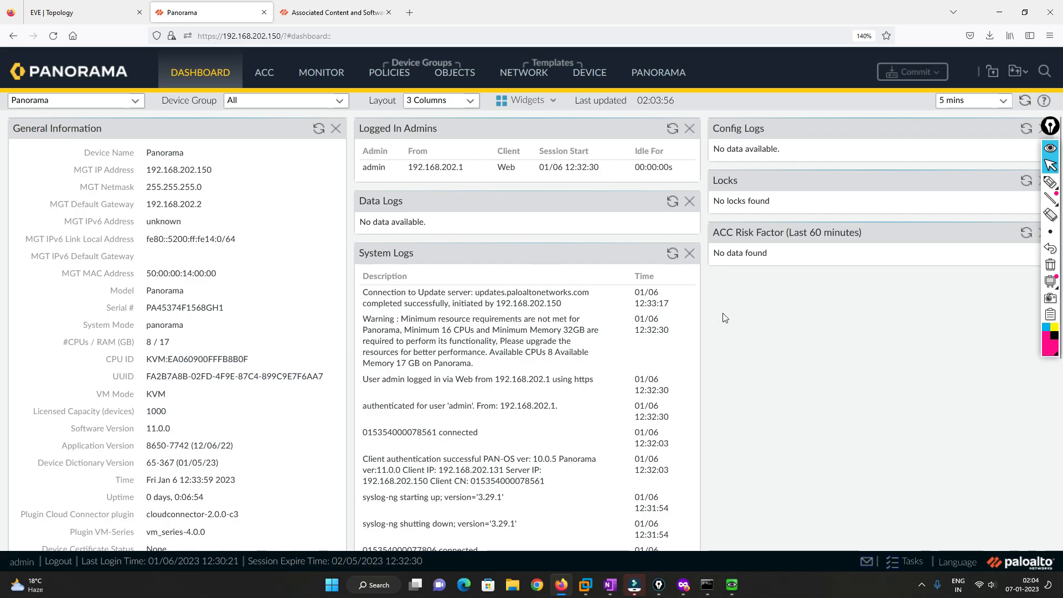
Handwrite the upgrade path 10.1.1 to 11.0.0 with the annotation pen in the dashboard's empty area.
click(1050, 183)
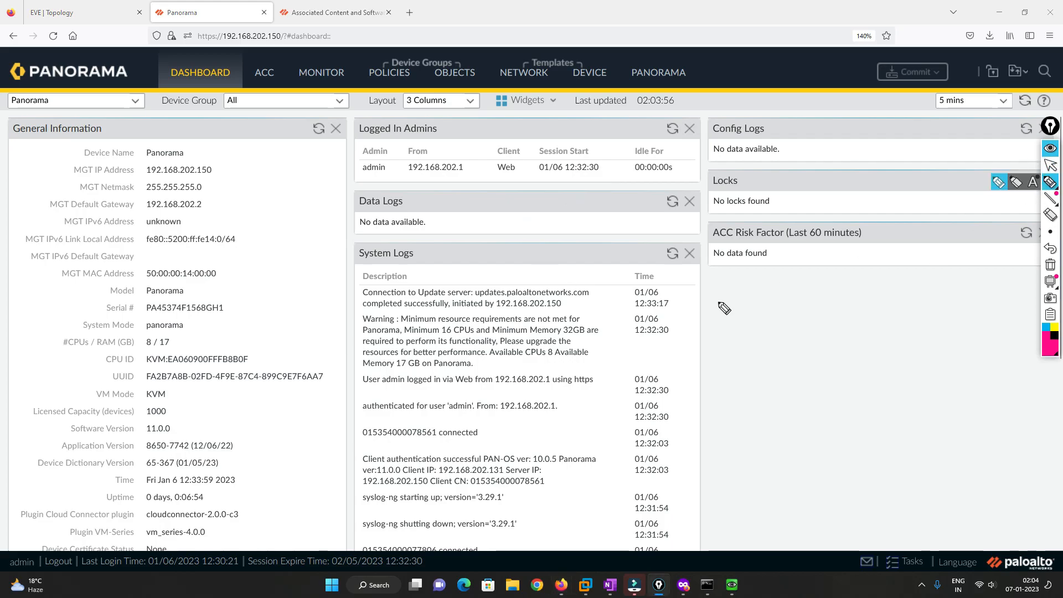
mouse_move(720, 294)
mouse_down()
mouse_move(723, 316)
mouse_move(740, 296)
mouse_move(728, 291)
mouse_move(770, 292)
mouse_up()
click(749, 297)
click(764, 291)
mouse_move(767, 337)
mouse_down()
mouse_move(755, 370)
mouse_move(794, 348)
mouse_up()
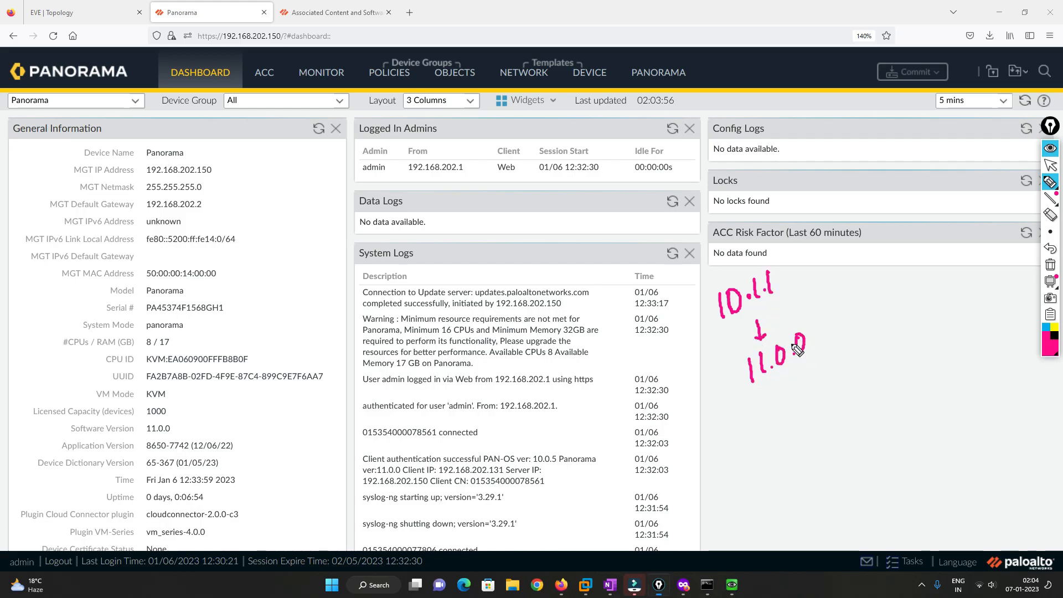
Bracket the version path and draw the sequence Panorama, FW, commit and a check mark, with a side arrow from Panorama.
drag(798, 265, 818, 338)
mouse_move(822, 301)
mouse_down()
mouse_move(867, 275)
mouse_move(890, 277)
mouse_move(928, 244)
mouse_up()
mouse_move(895, 292)
mouse_down()
mouse_move(911, 319)
mouse_move(889, 378)
mouse_move(916, 344)
mouse_move(915, 387)
mouse_up()
mouse_move(903, 425)
mouse_down()
mouse_move(907, 438)
mouse_move(949, 411)
mouse_move(931, 449)
mouse_move(945, 444)
mouse_up()
mouse_move(920, 480)
mouse_down()
mouse_move(961, 468)
mouse_move(930, 490)
mouse_move(799, 475)
mouse_move(827, 487)
mouse_up()
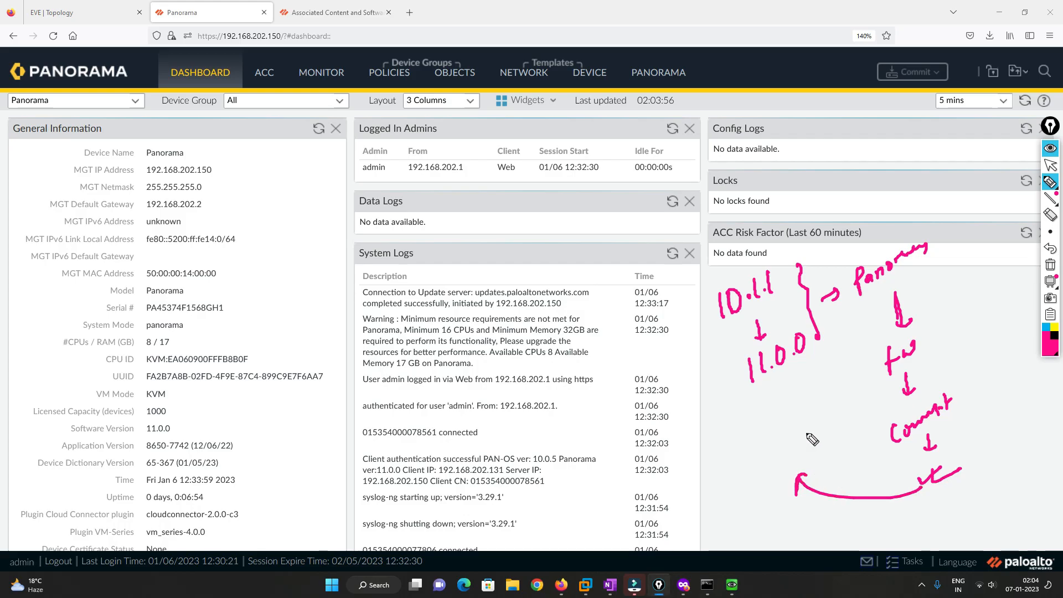
mouse_move(890, 280)
mouse_down()
mouse_move(951, 246)
mouse_move(965, 289)
mouse_move(982, 280)
mouse_move(980, 260)
mouse_up()
Handwrite Like and Sub around a circled mark, and draw arrows branching from them toward the other notes.
mouse_move(764, 419)
mouse_down()
mouse_move(759, 429)
mouse_move(781, 434)
mouse_move(789, 420)
mouse_move(811, 420)
mouse_move(797, 436)
mouse_move(873, 416)
mouse_up()
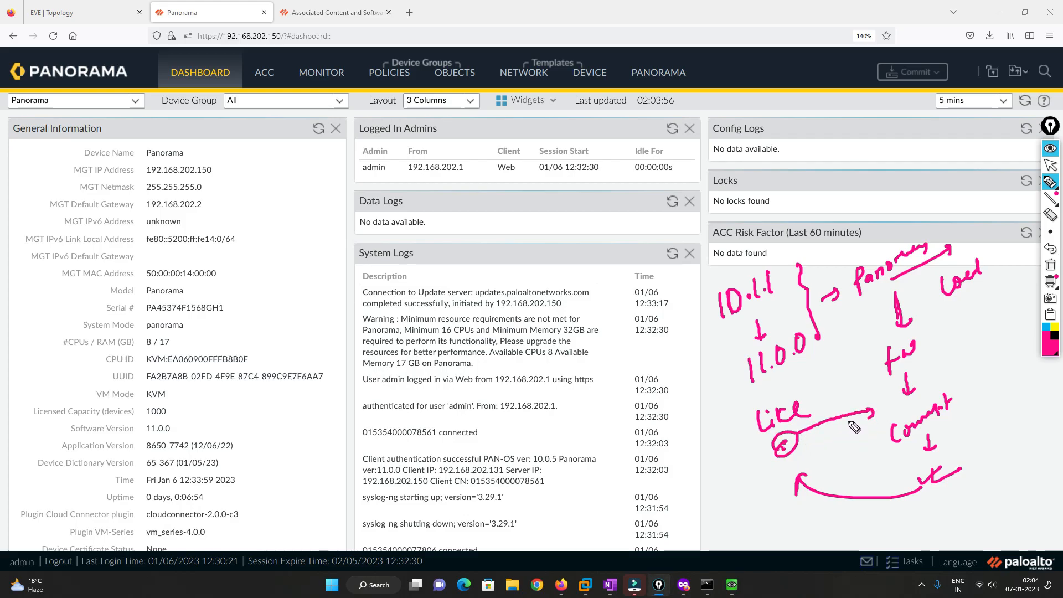
drag(796, 450, 879, 443)
mouse_move(776, 460)
mouse_down()
mouse_move(763, 498)
mouse_move(773, 492)
mouse_move(747, 537)
mouse_move(809, 514)
mouse_up()
drag(802, 510, 809, 515)
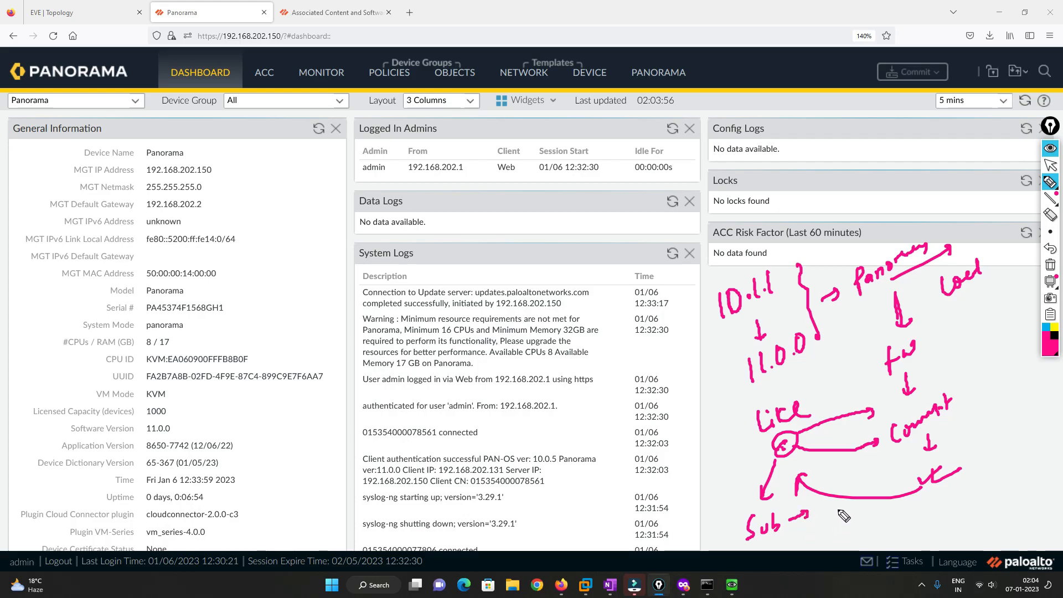
drag(835, 506, 909, 479)
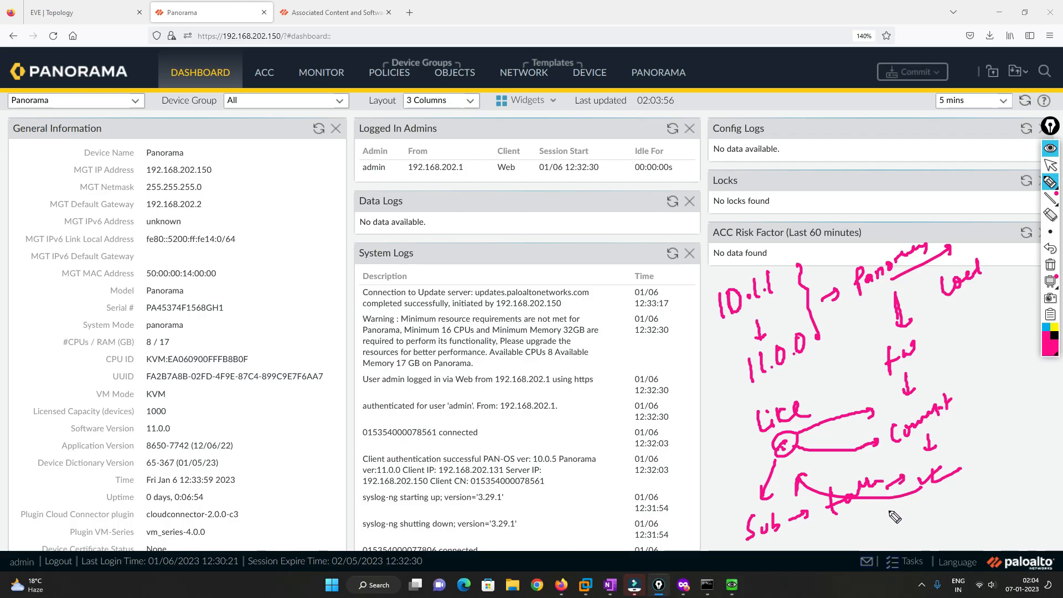